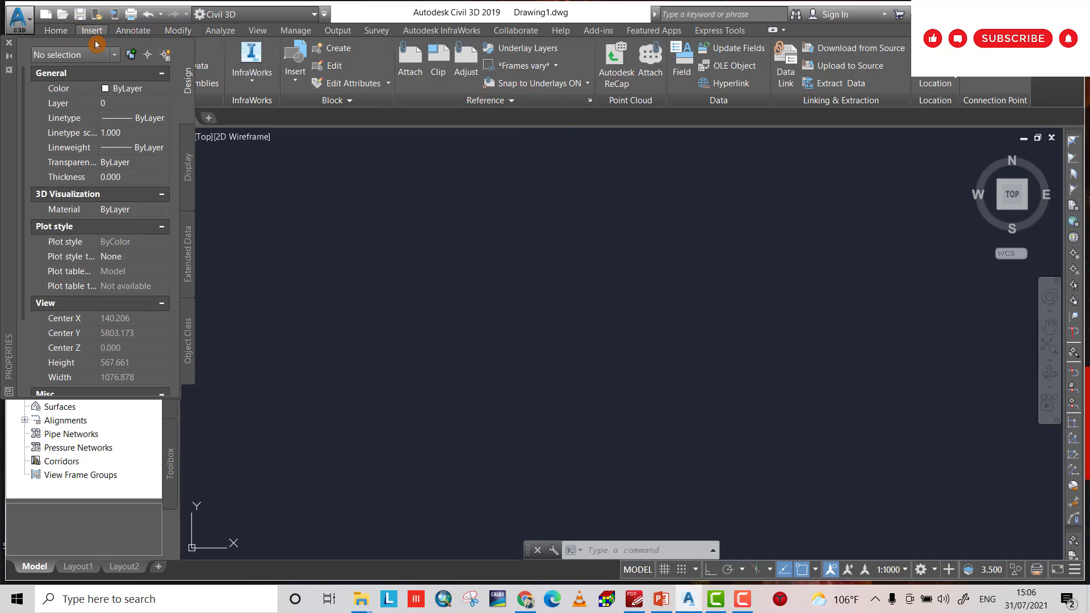
Launch the Spline Fit command from the expanded Draw panel on Home.
left_click(60, 30)
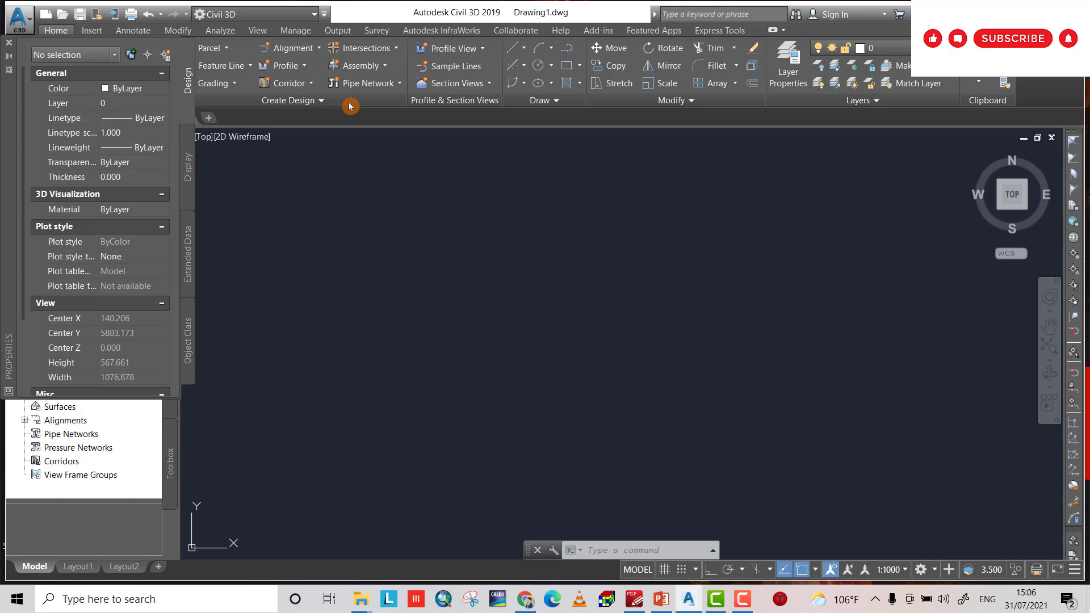
left_click(558, 101)
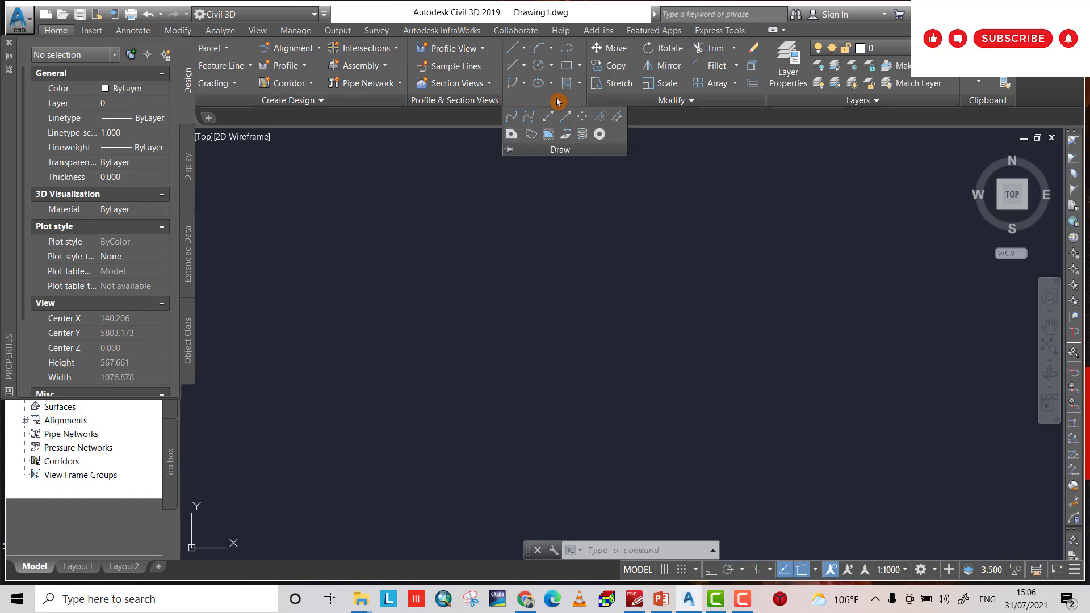
Draw a spline through six fit points around the catchment and close it at its start point.
left_click(514, 120)
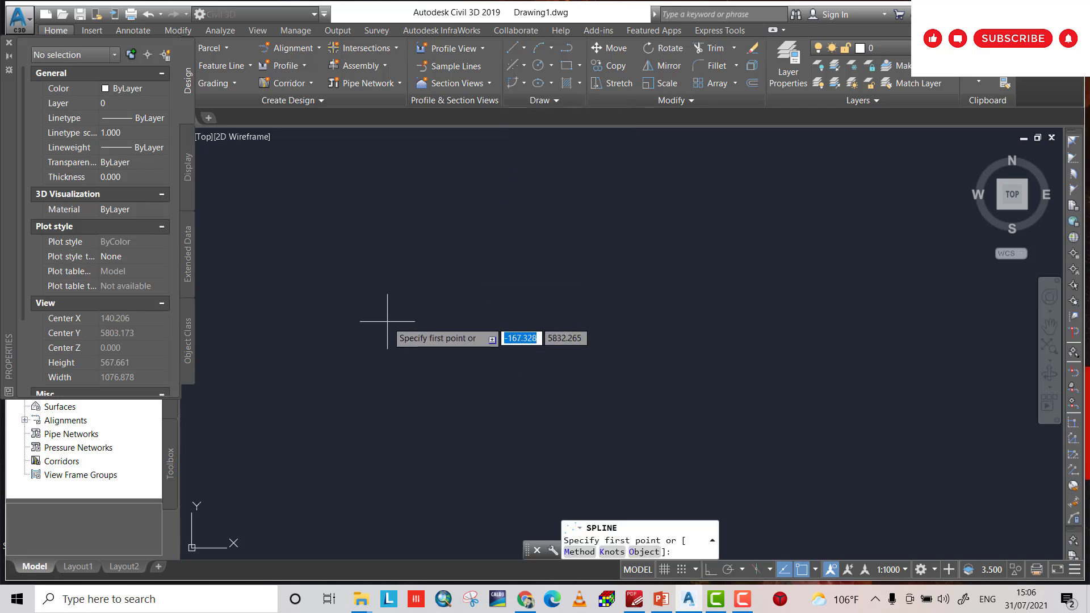
left_click(387, 323)
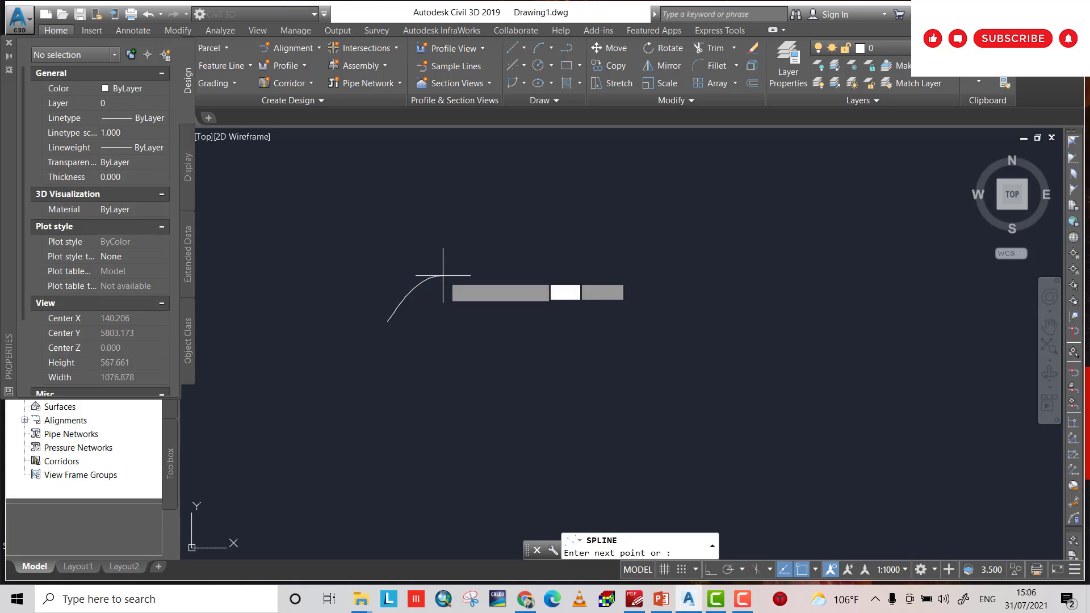
left_click(514, 253)
left_click(613, 294)
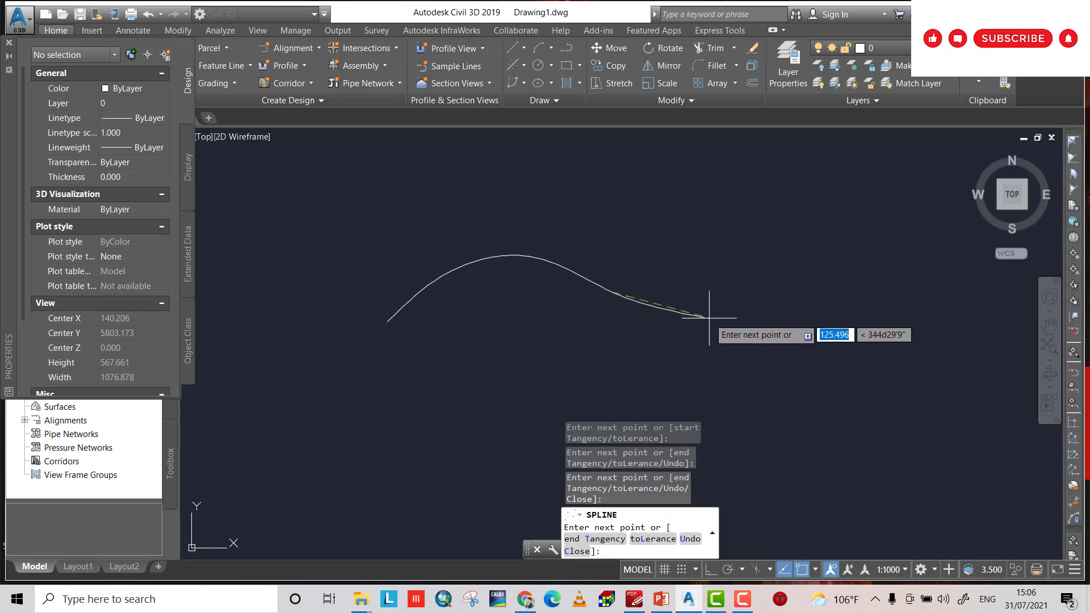
left_click(709, 317)
left_click(783, 394)
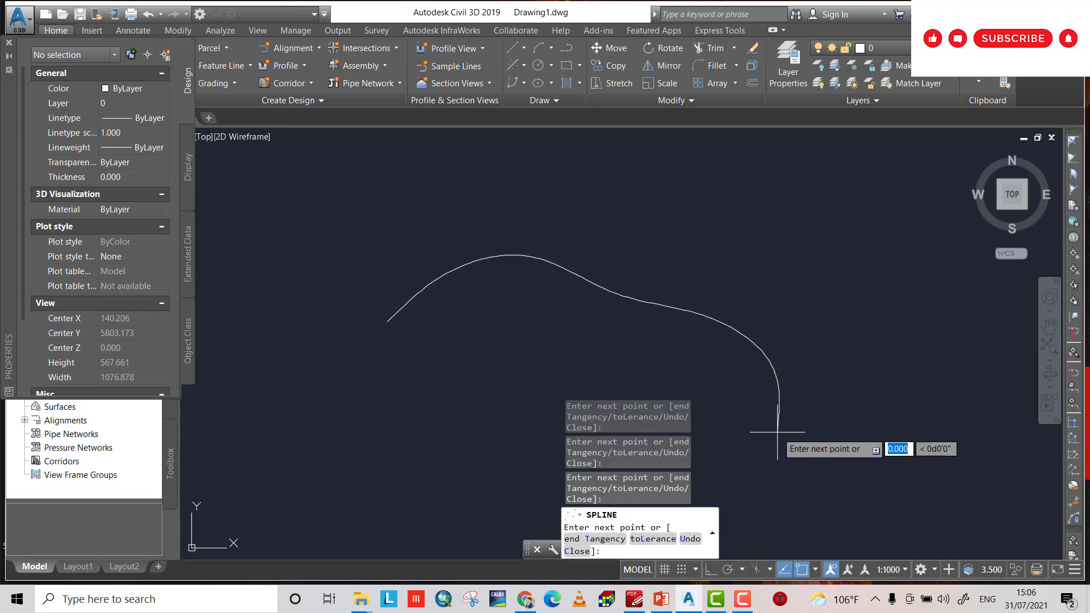
left_click(701, 460)
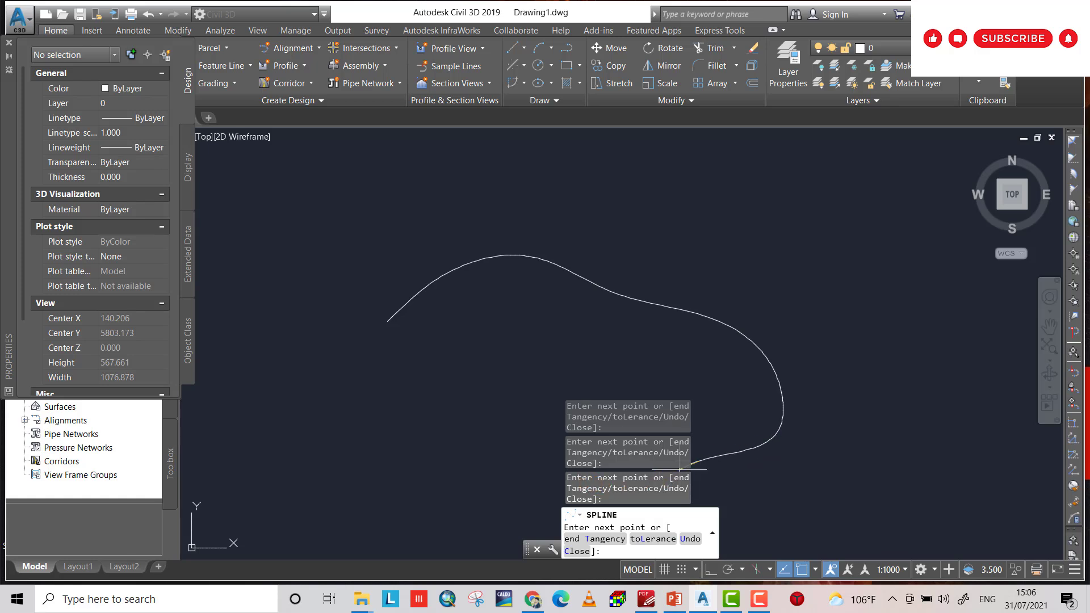
key("Escape")
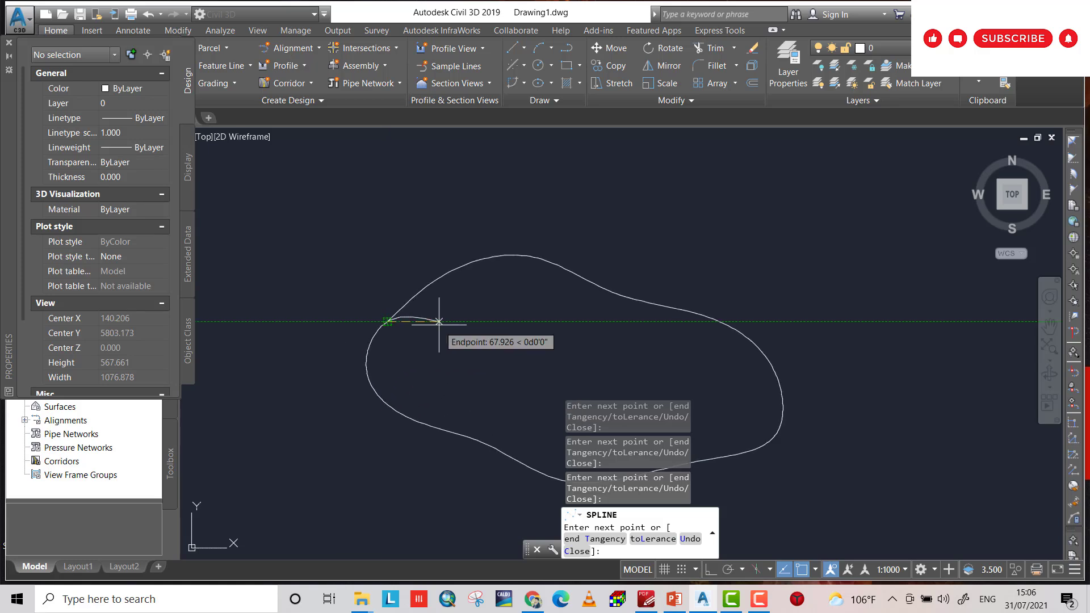
left_click(439, 322)
key("Return")
scroll(596, 290, "down", 2)
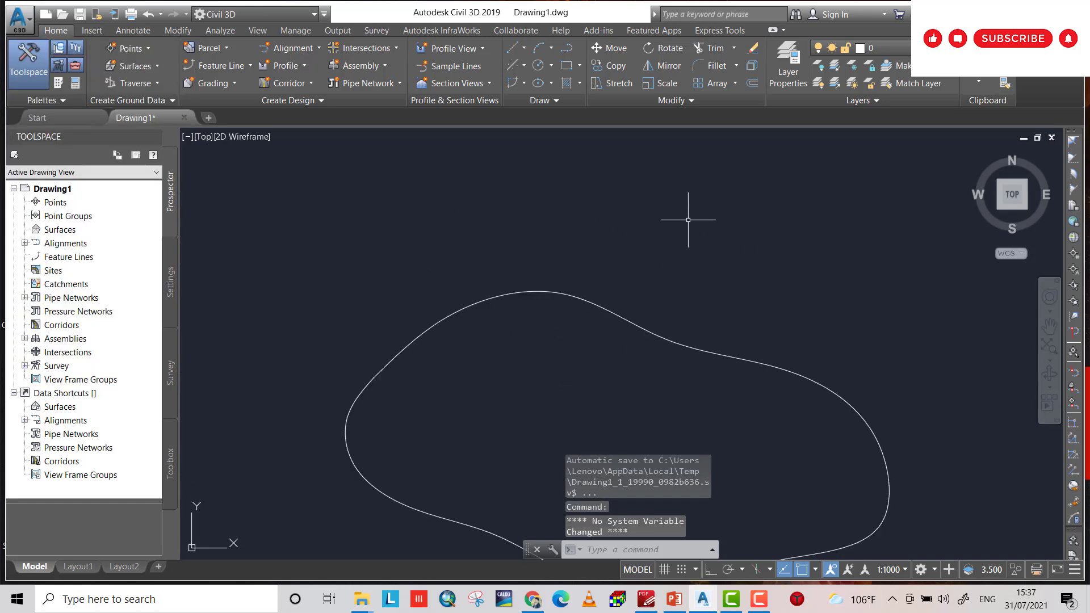
scroll(688, 221, "down", 2)
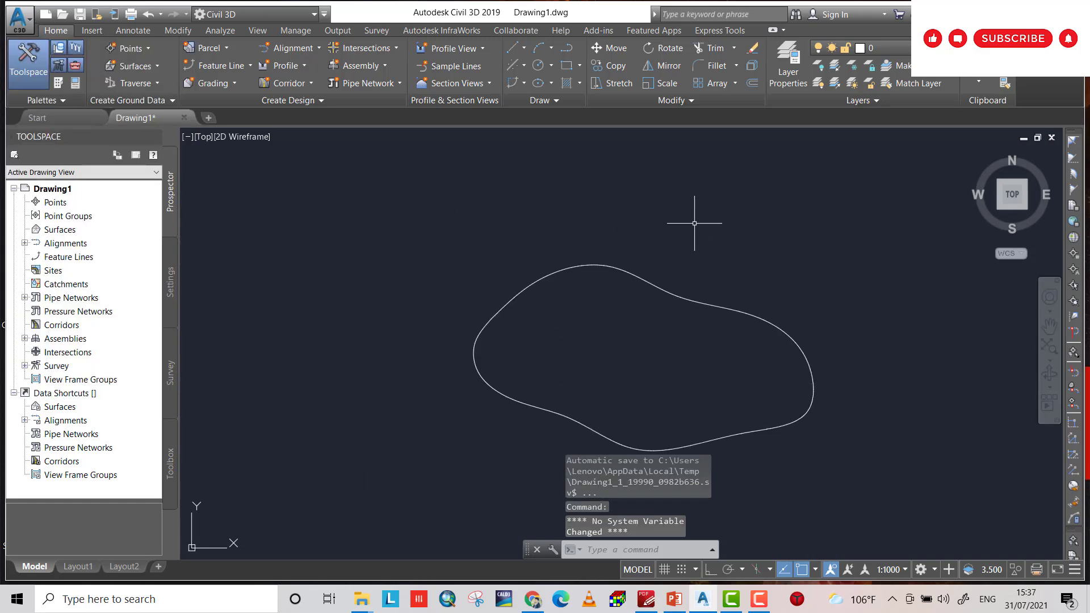
Start a Donut and set its inside and outside diameters by picking point pairs on screen.
left_click(565, 104)
left_click(603, 135)
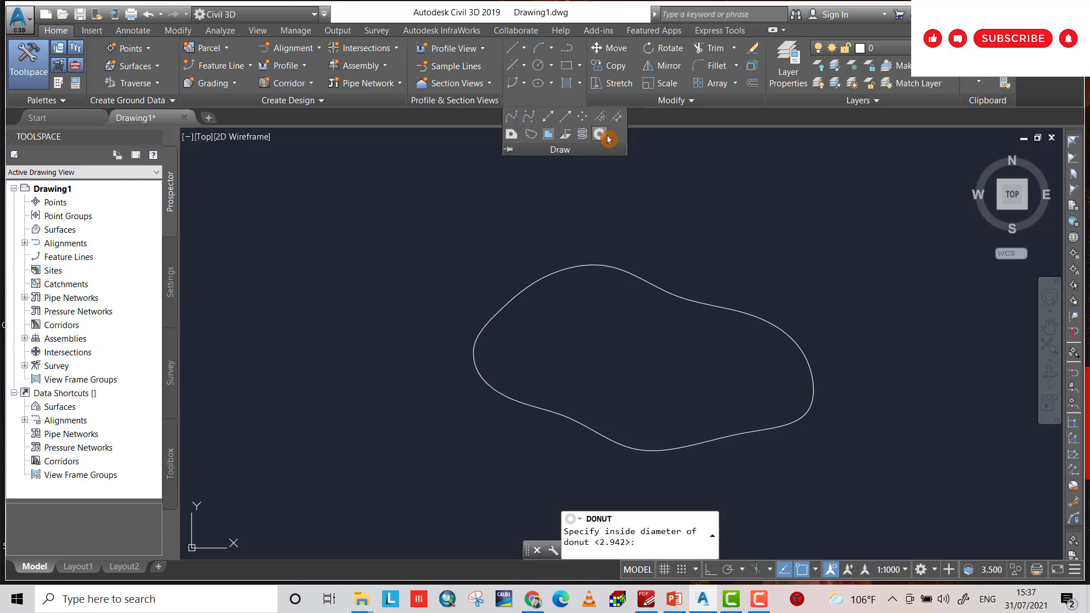
left_click(711, 198)
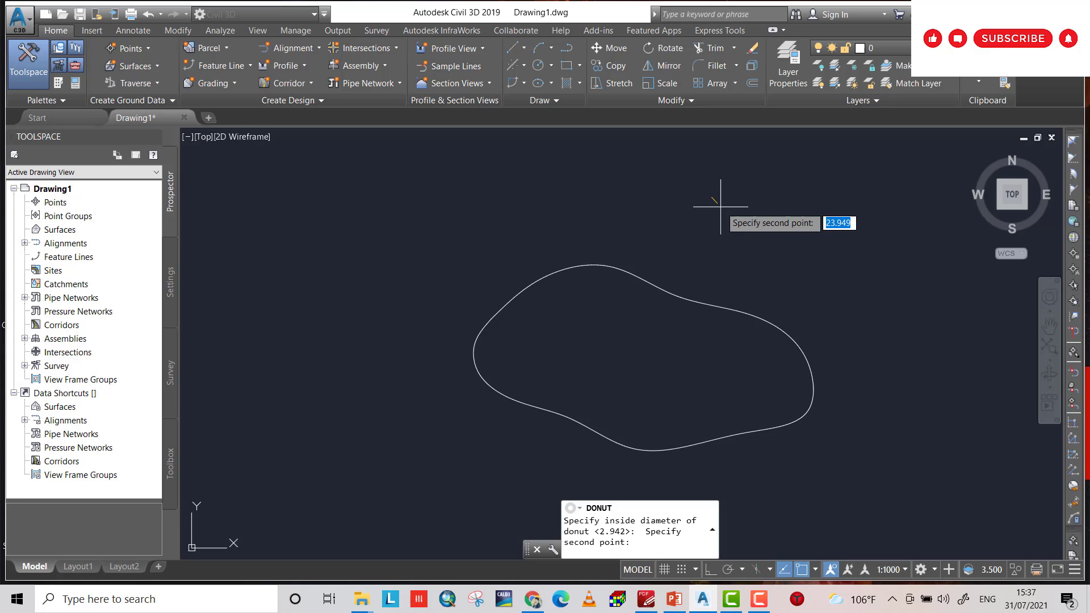
left_click(713, 197)
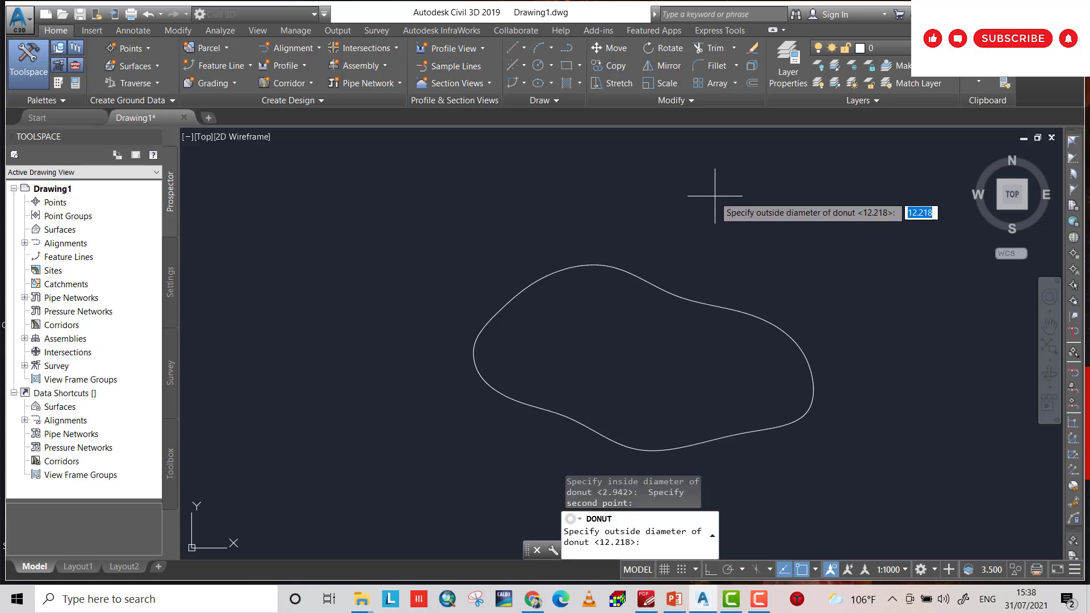
left_click(716, 205)
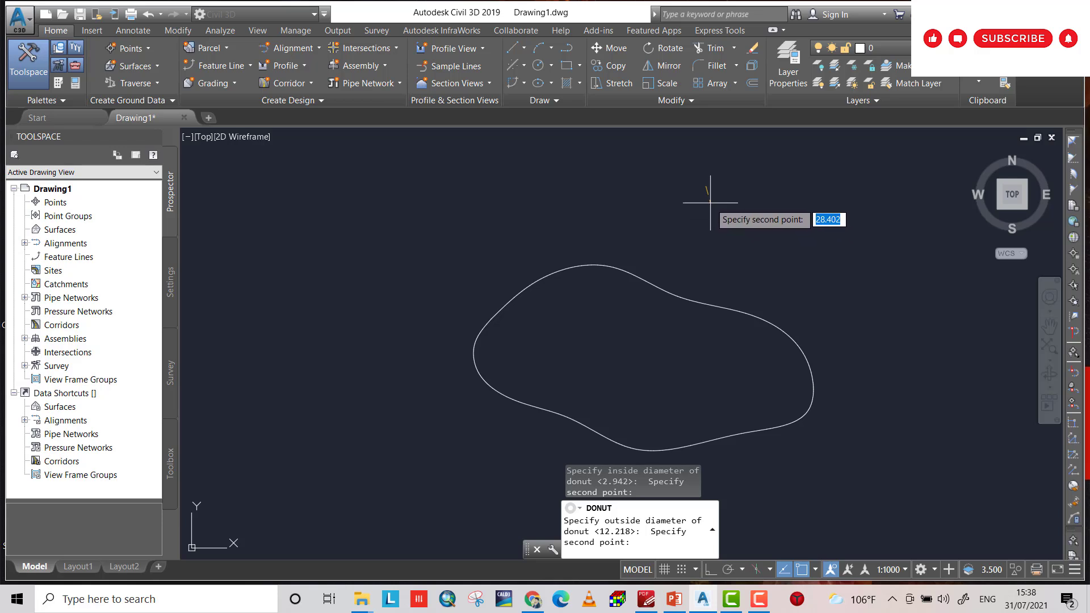
left_click(709, 198)
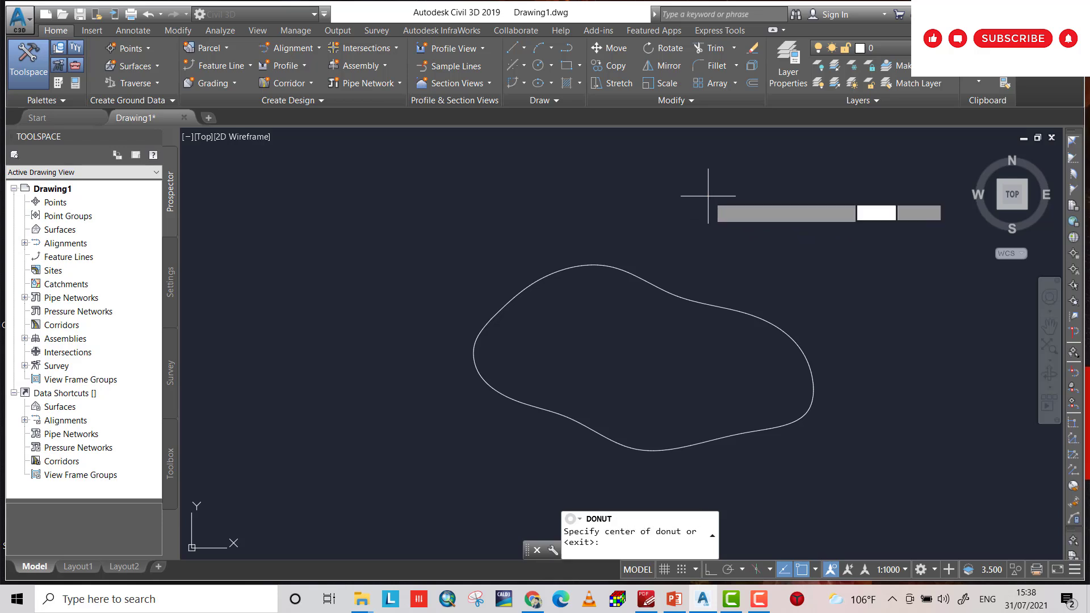
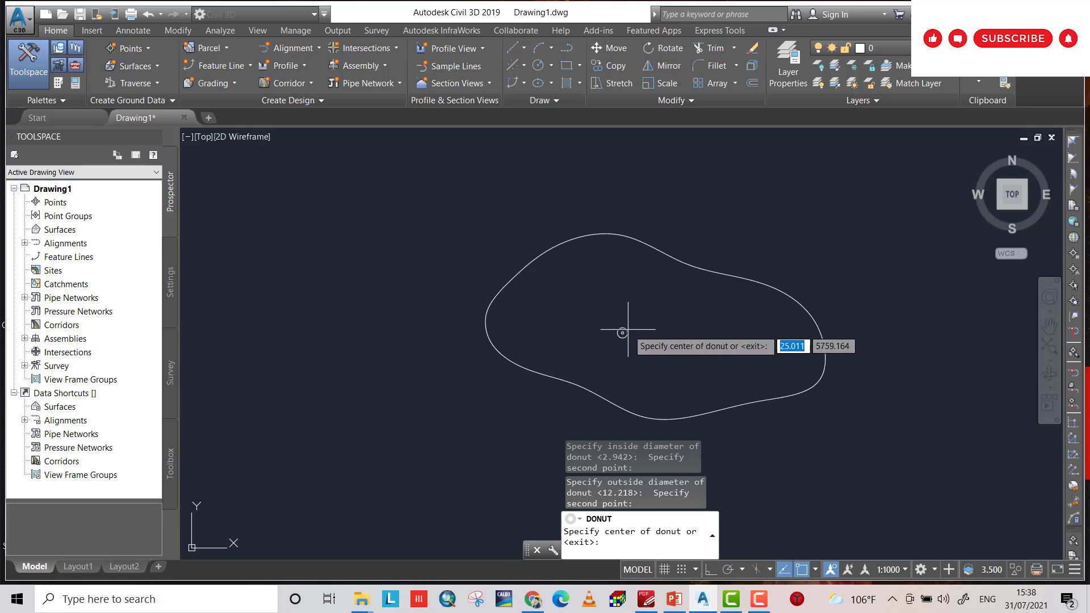
Place five donut gauge markers at the centre, top, left, bottom and right of the catchment.
left_click(656, 333)
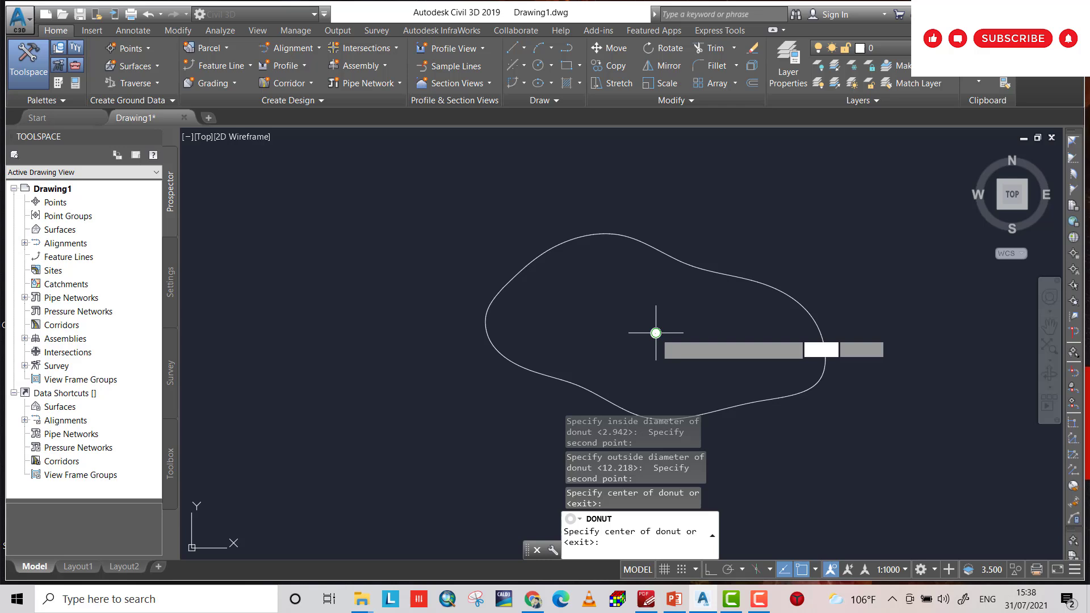
left_click(607, 288)
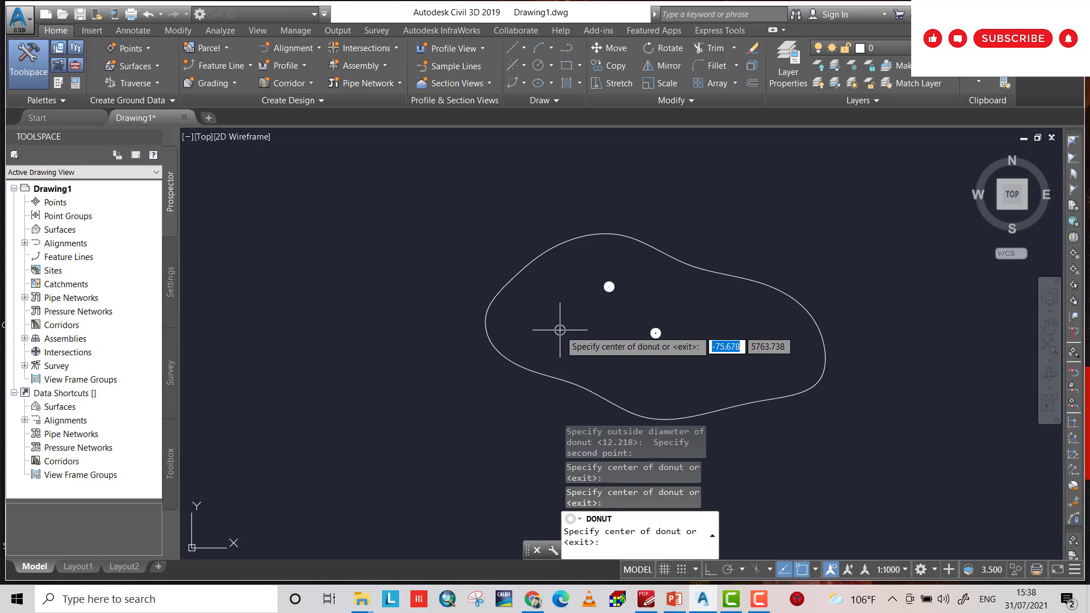
left_click(559, 331)
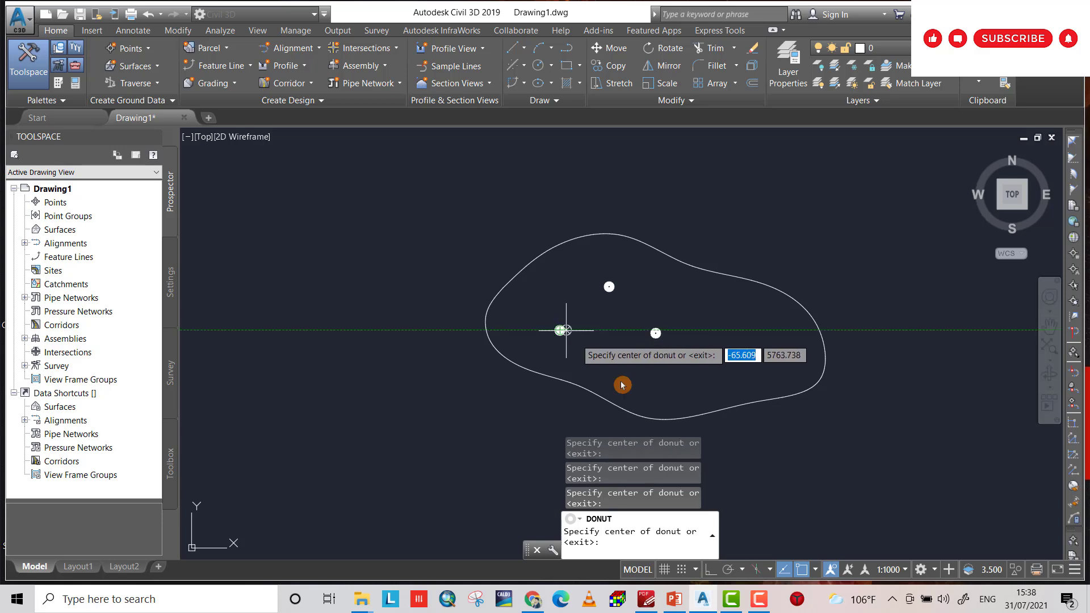
left_click(683, 391)
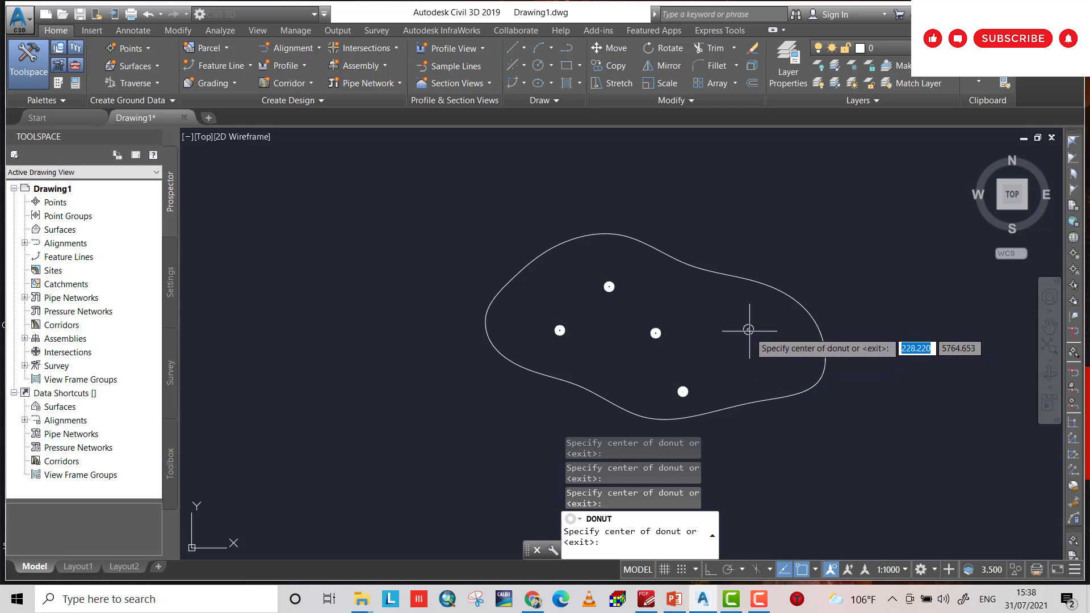
left_click(750, 333)
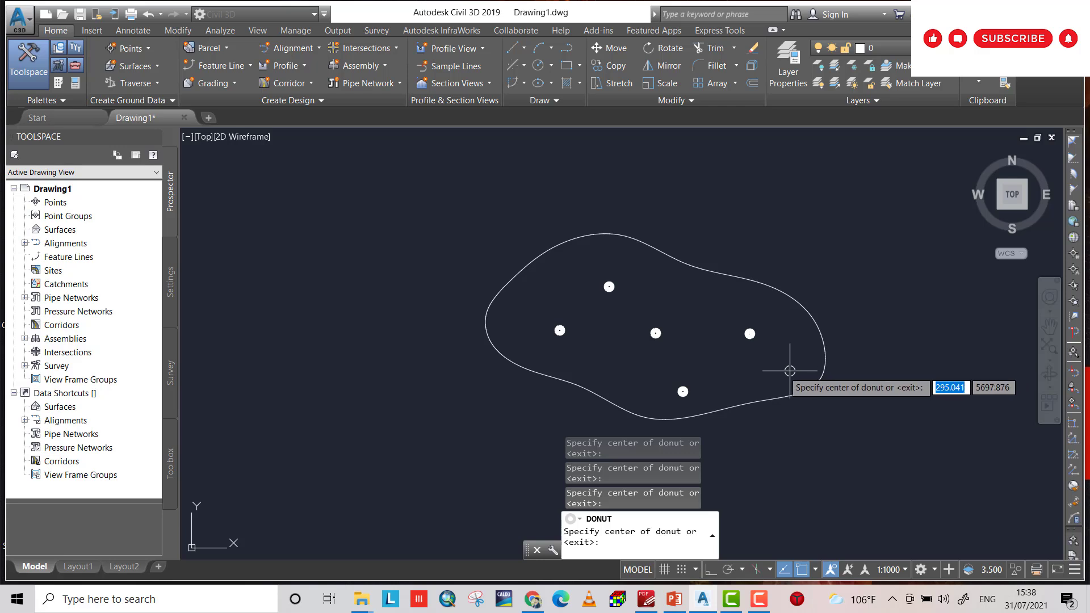
key("Escape")
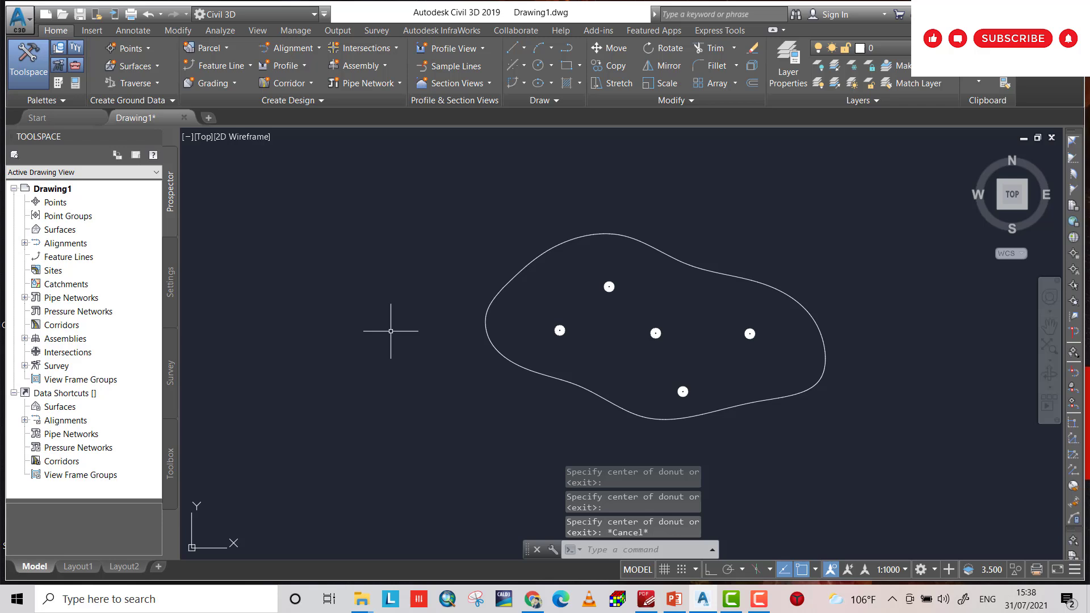
Start Single Line text beside the top gauge, accepting the default height and rotation.
left_click(132, 31)
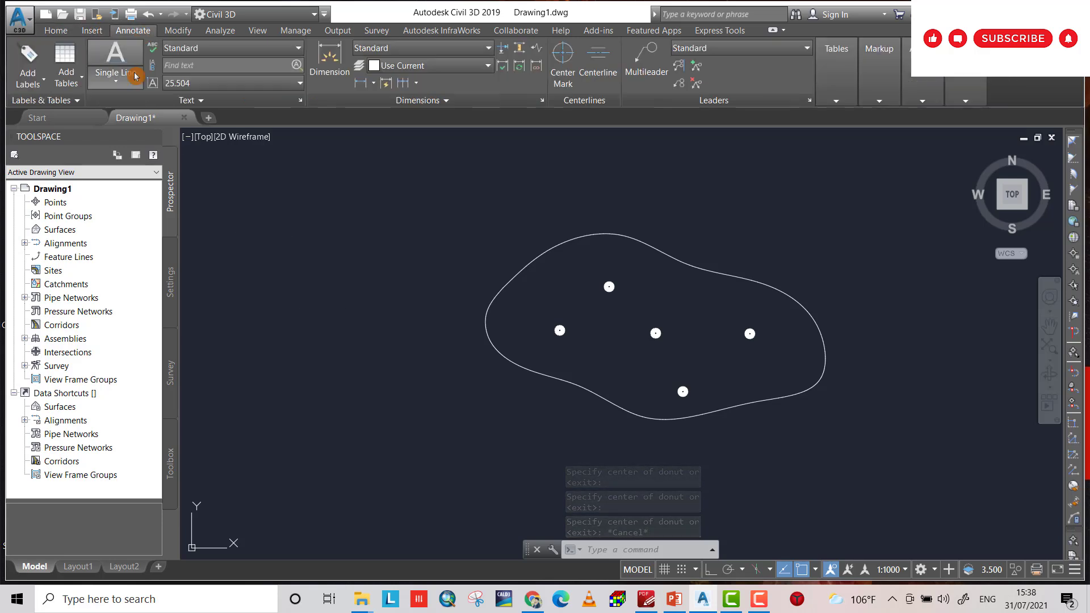
left_click(117, 81)
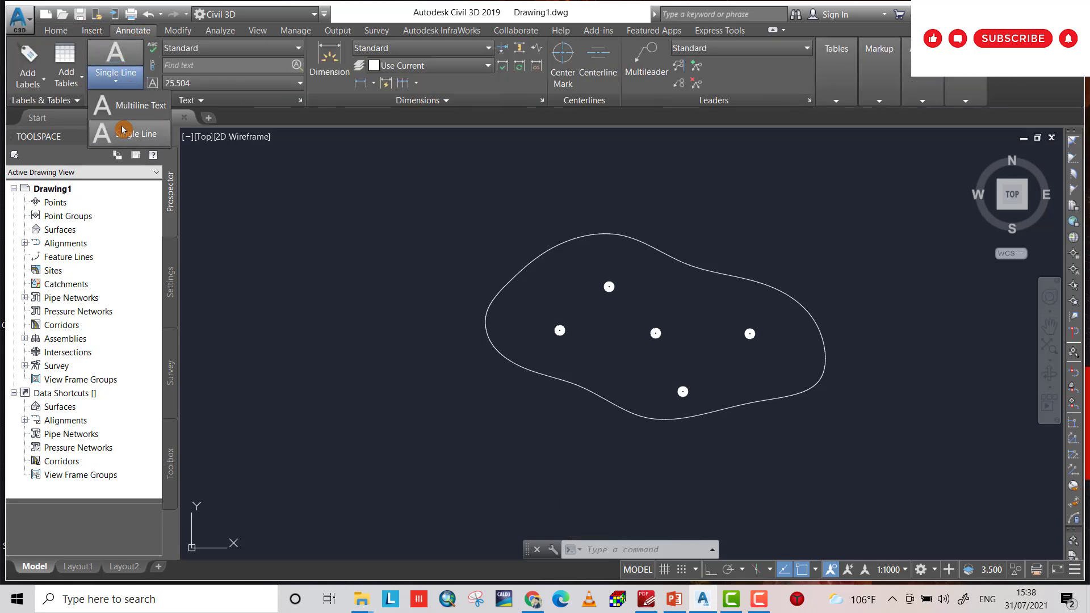
left_click(136, 133)
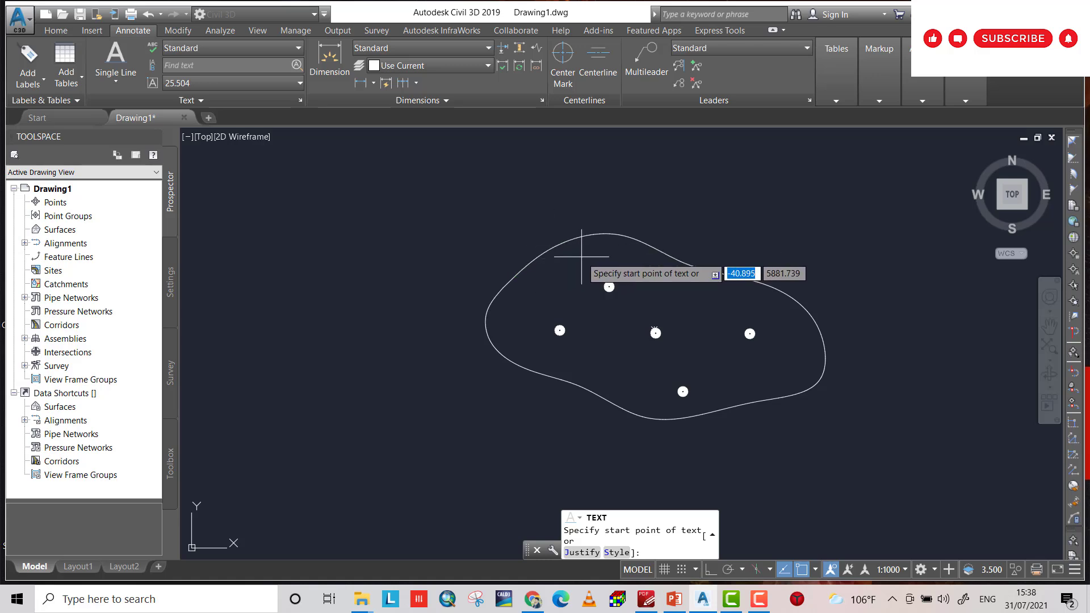
left_click(582, 276)
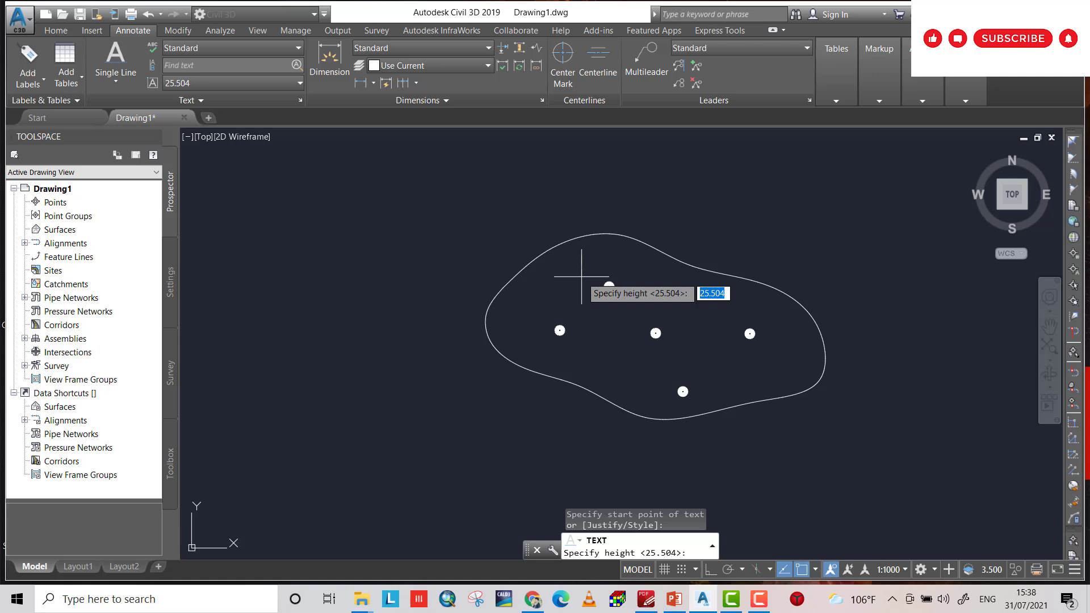
key("Return")
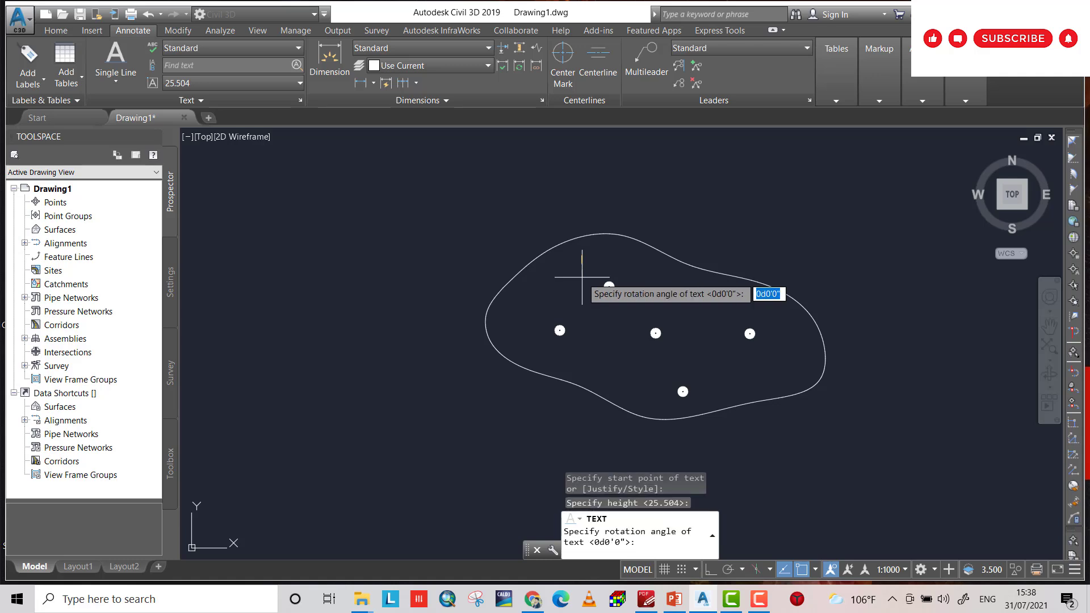
type("0")
key("Return")
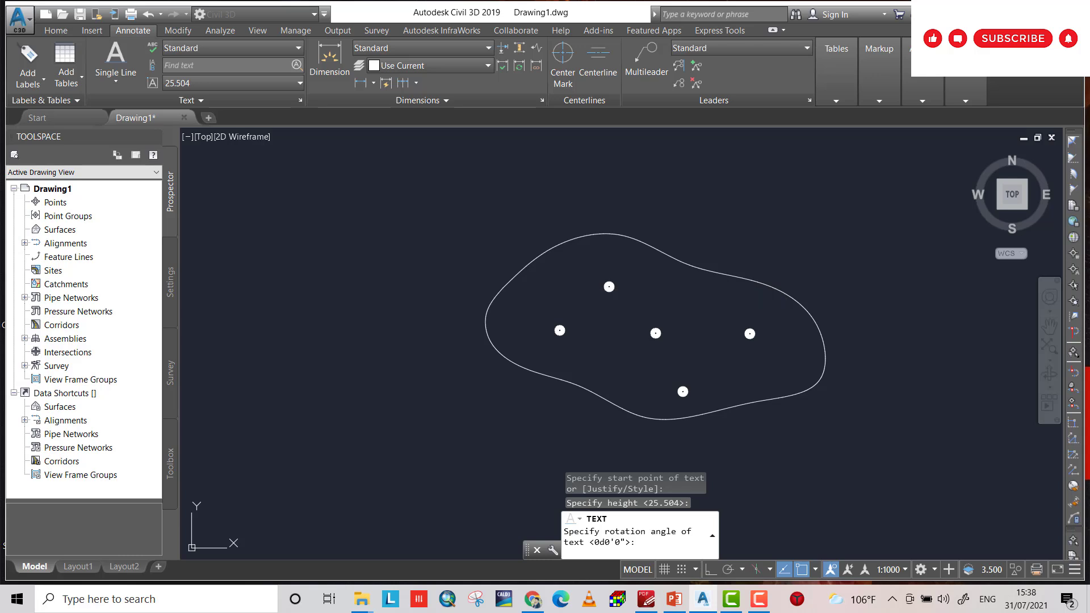
key("Return")
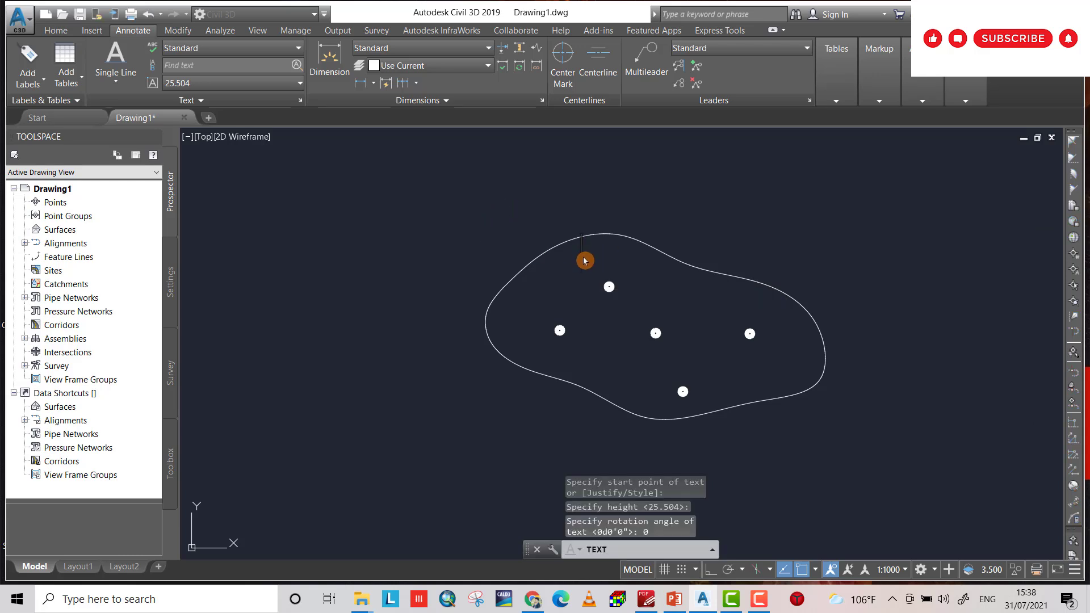
type("A")
type("E")
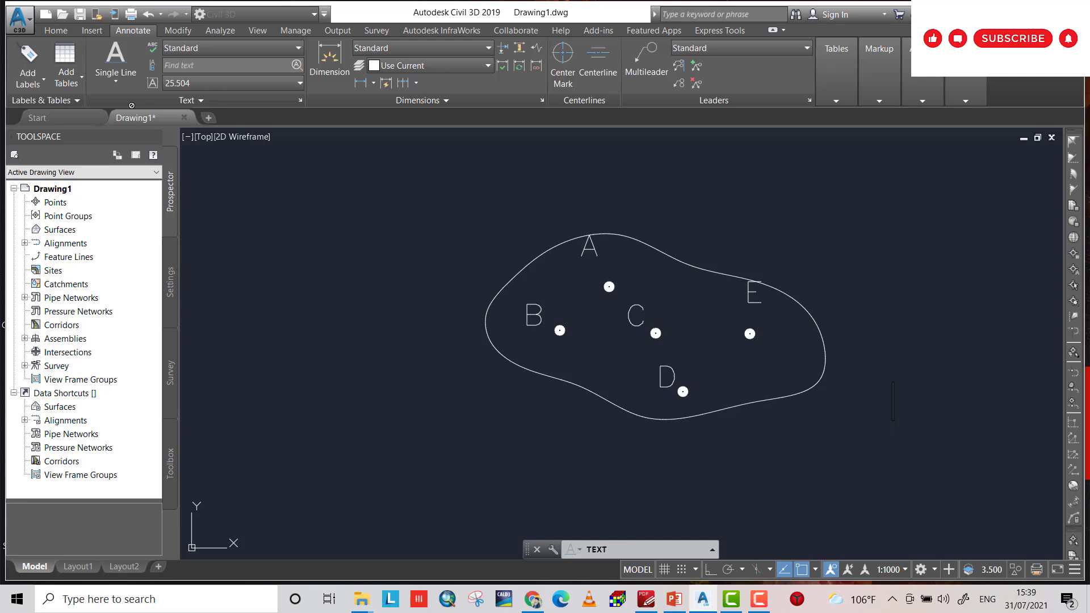
Draw lines from gauge C to gauges D and E.
left_click(56, 31)
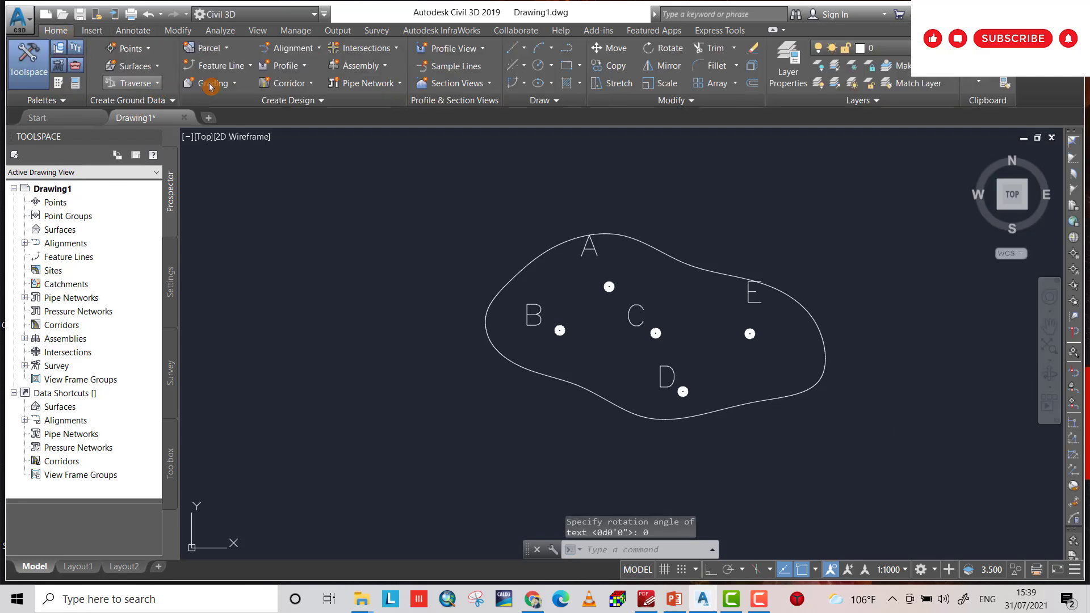
left_click(517, 53)
left_click(545, 71)
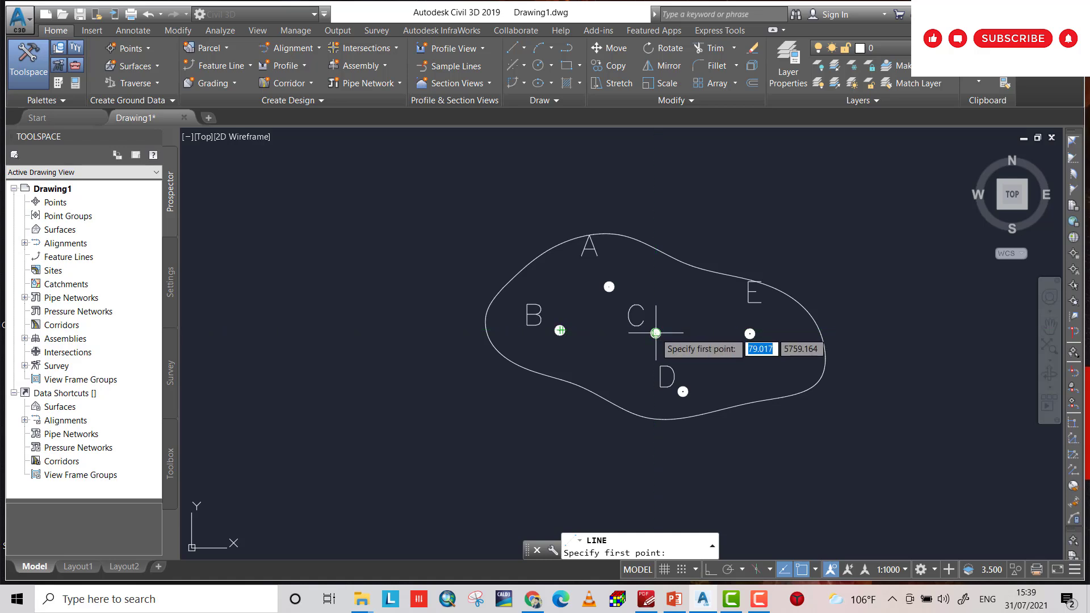
scroll(656, 332, "up", 1)
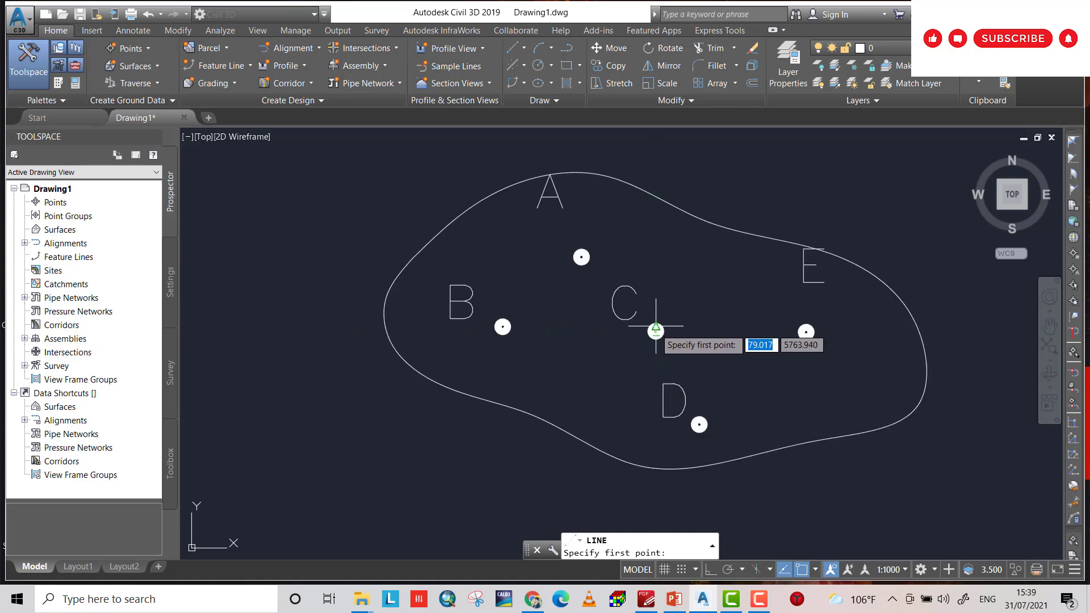
left_click(655, 331)
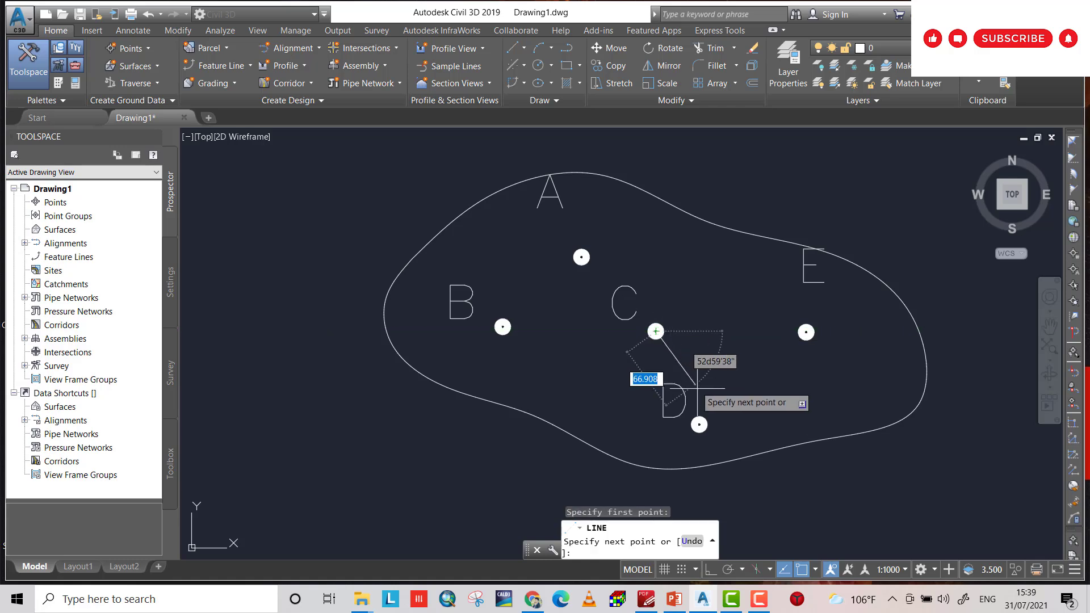
left_click(698, 424)
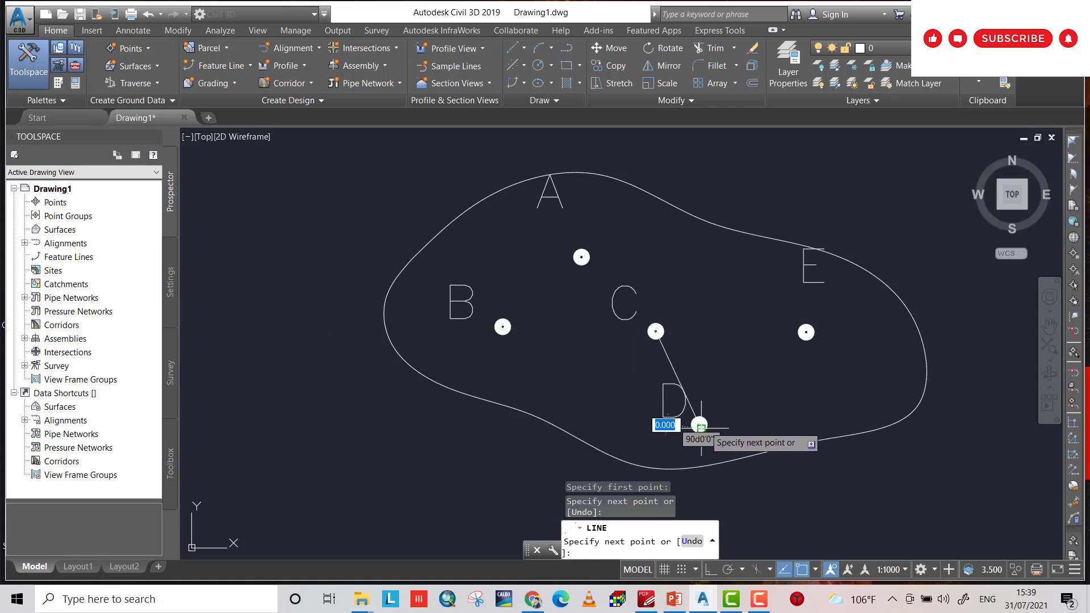
key("Escape")
key("Return")
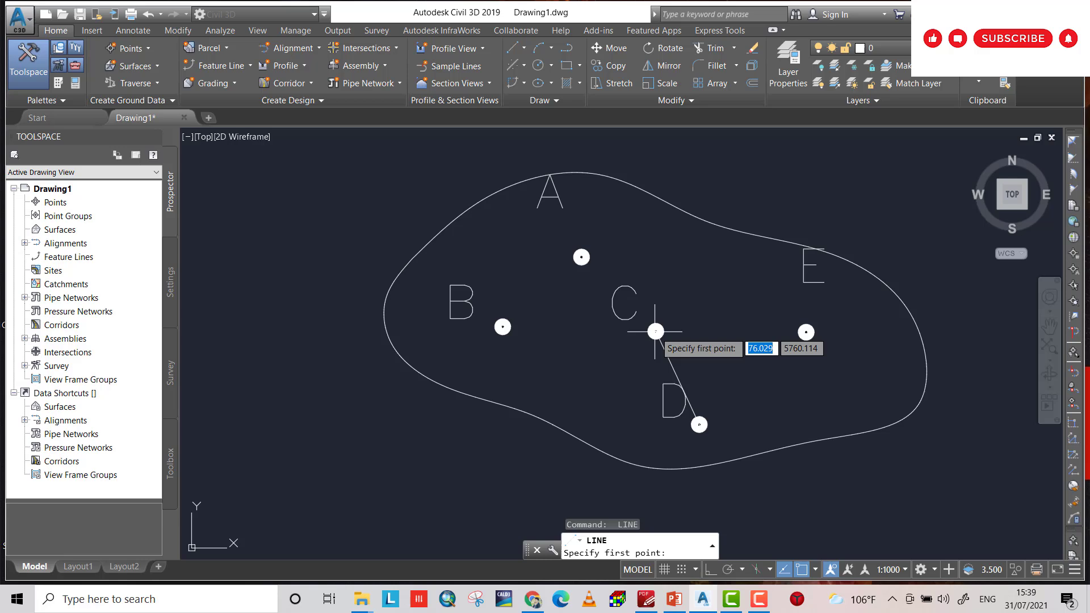
left_click(656, 331)
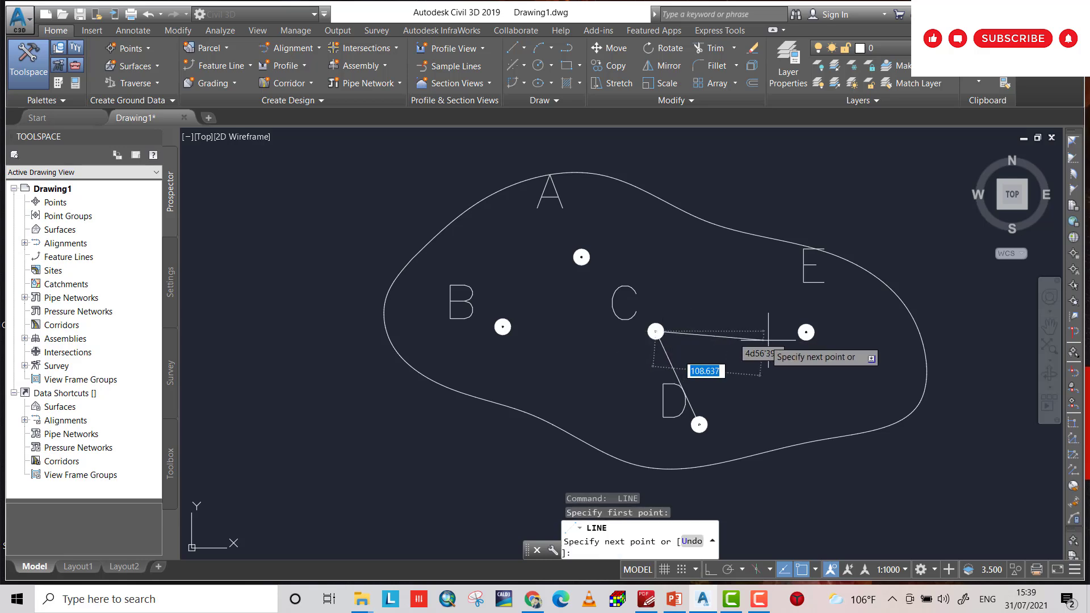
left_click(805, 332)
key("Escape")
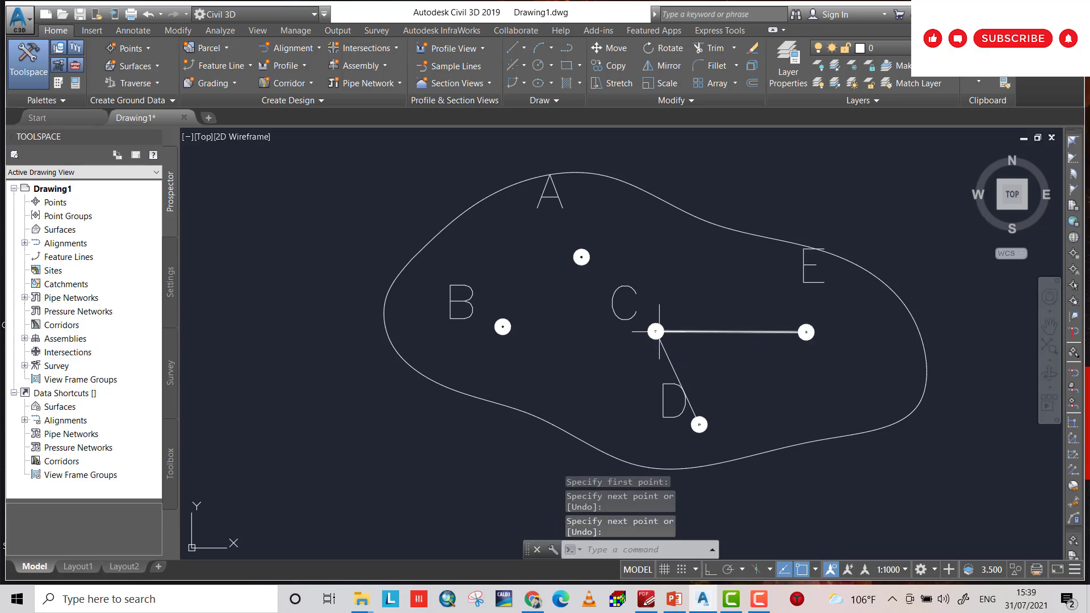
Draw lines from gauge C to gauges A and B.
left_click(707, 332)
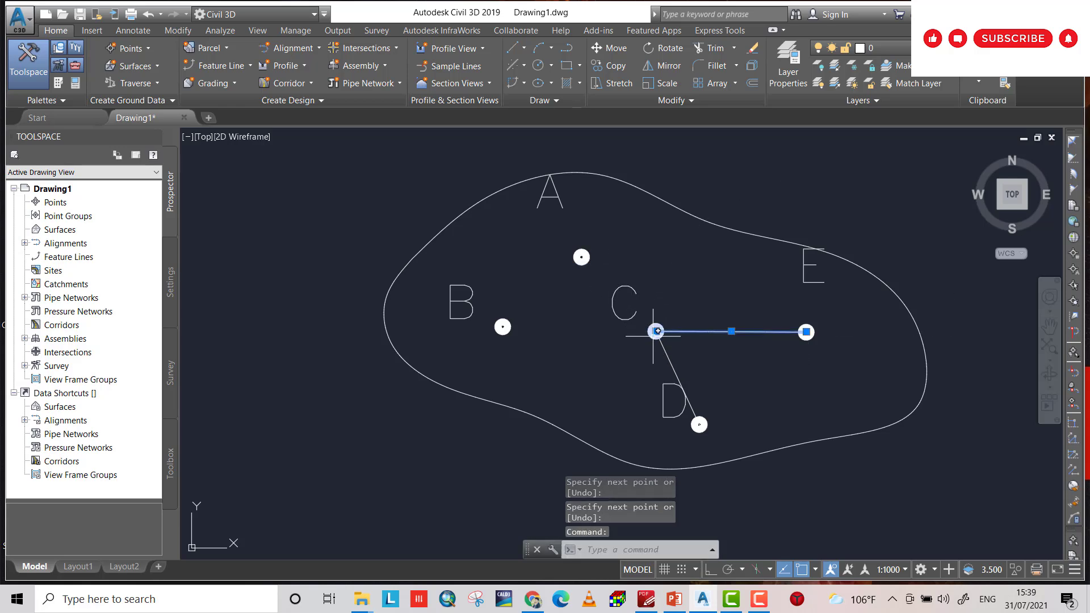
key("Return")
left_click(657, 331)
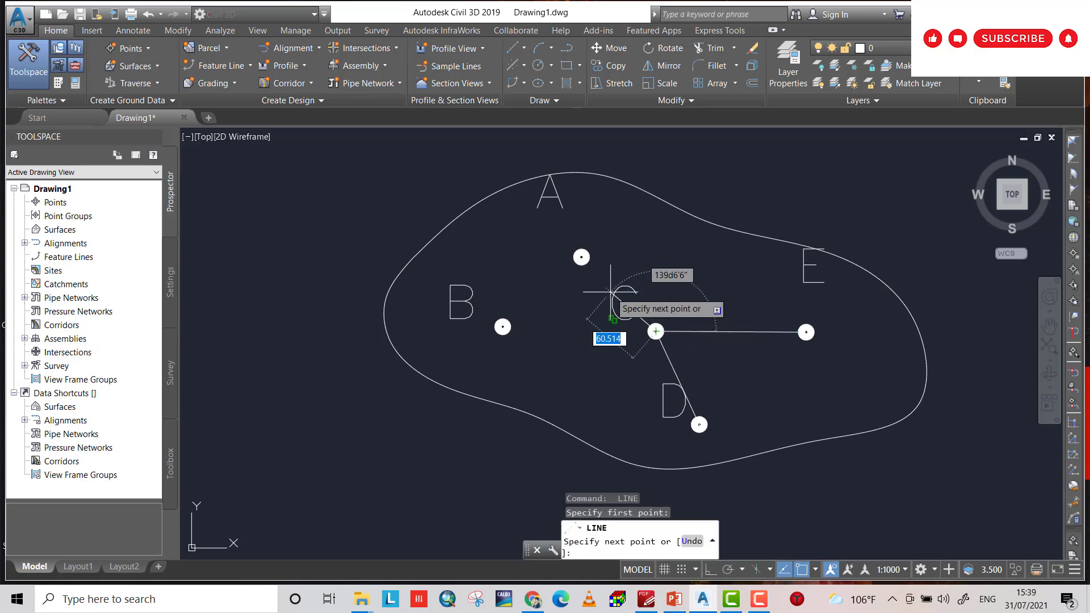
left_click(582, 257)
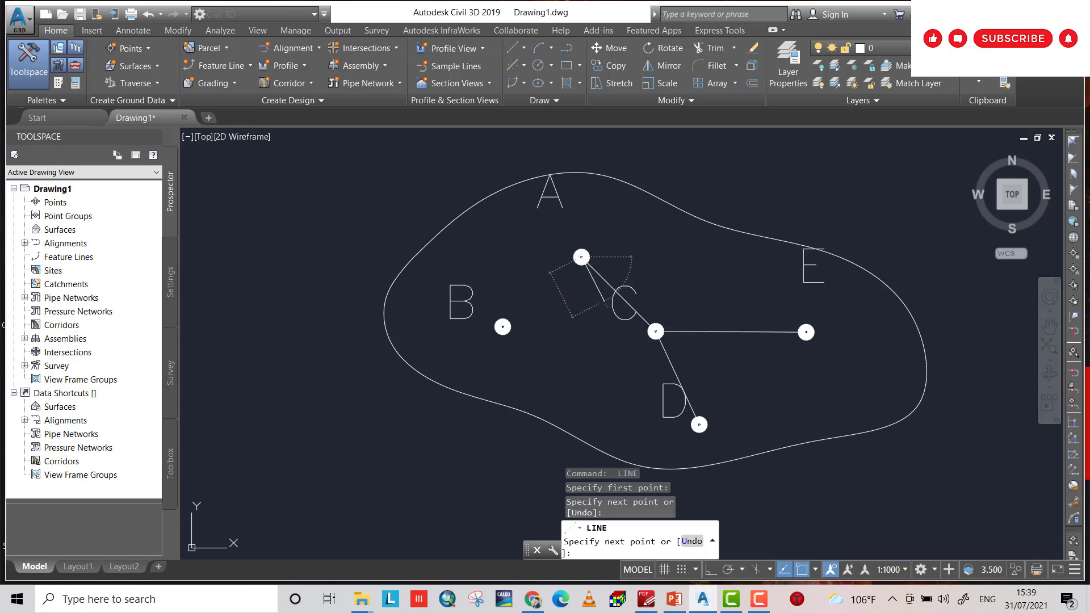
key("Return")
key("Return")
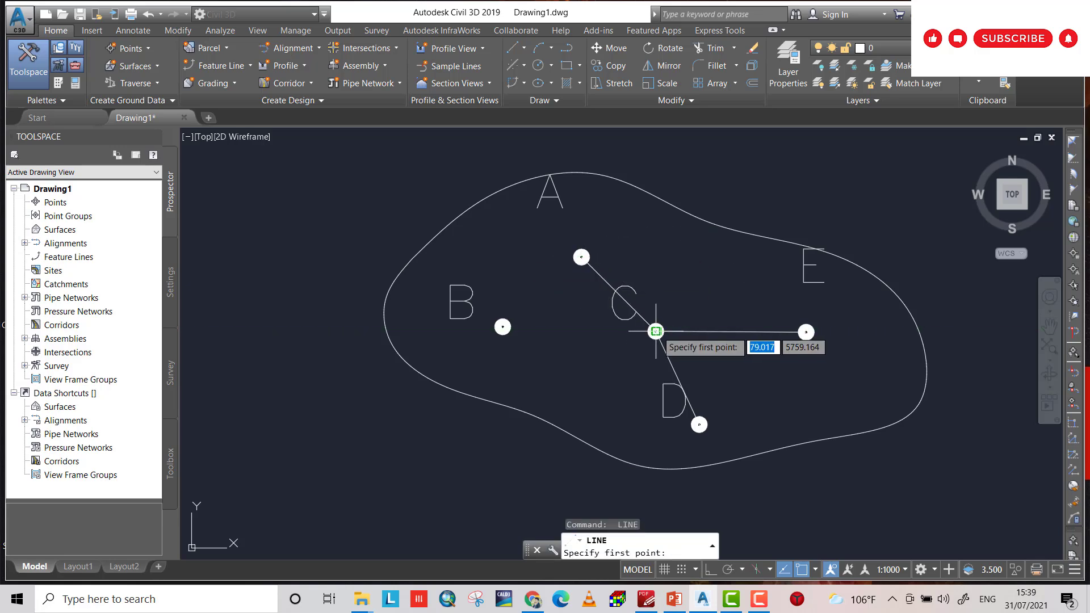
left_click(655, 331)
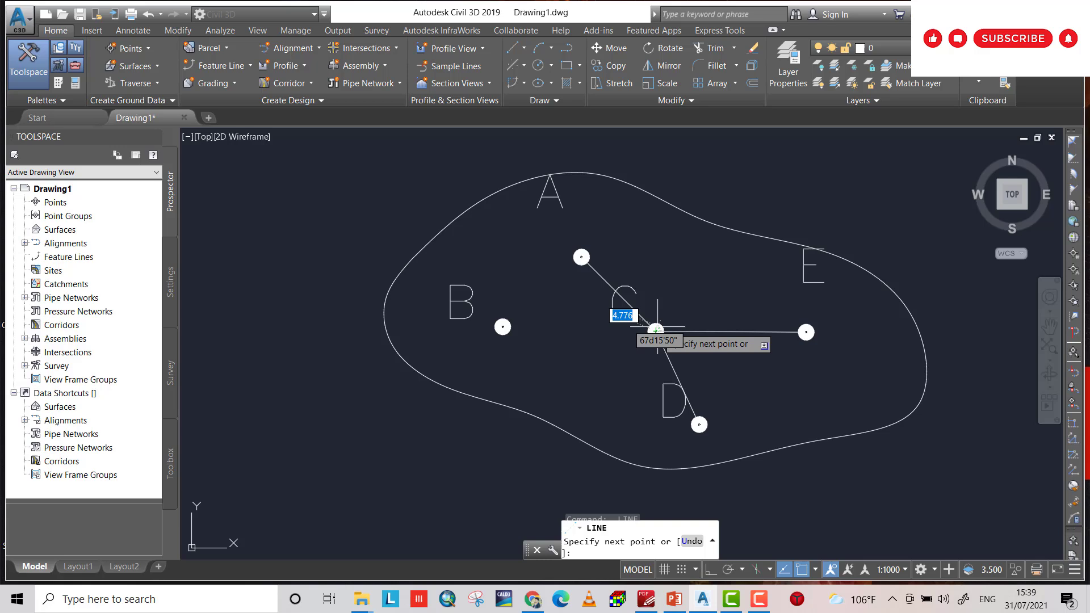
left_click(504, 326)
key("Return")
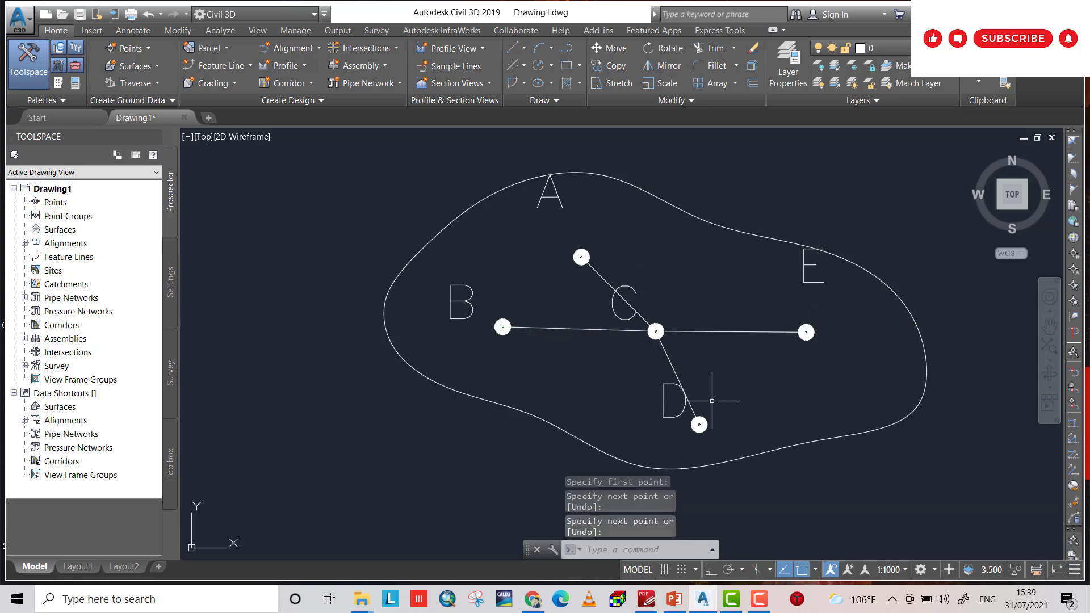
Draw lines joining gauges D–E, D–B and B–A.
key("Return")
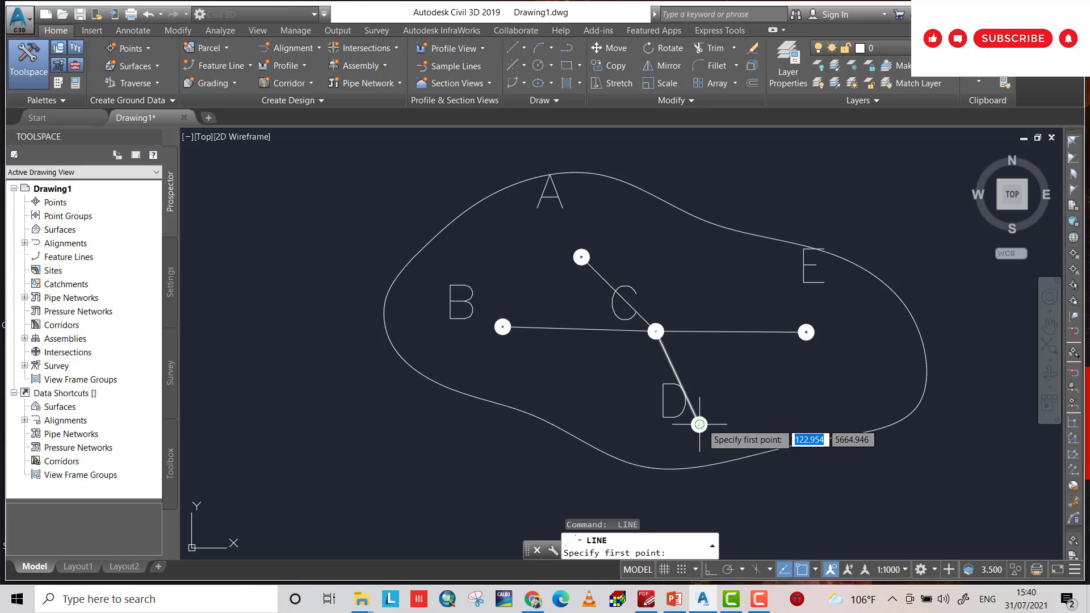
left_click(698, 424)
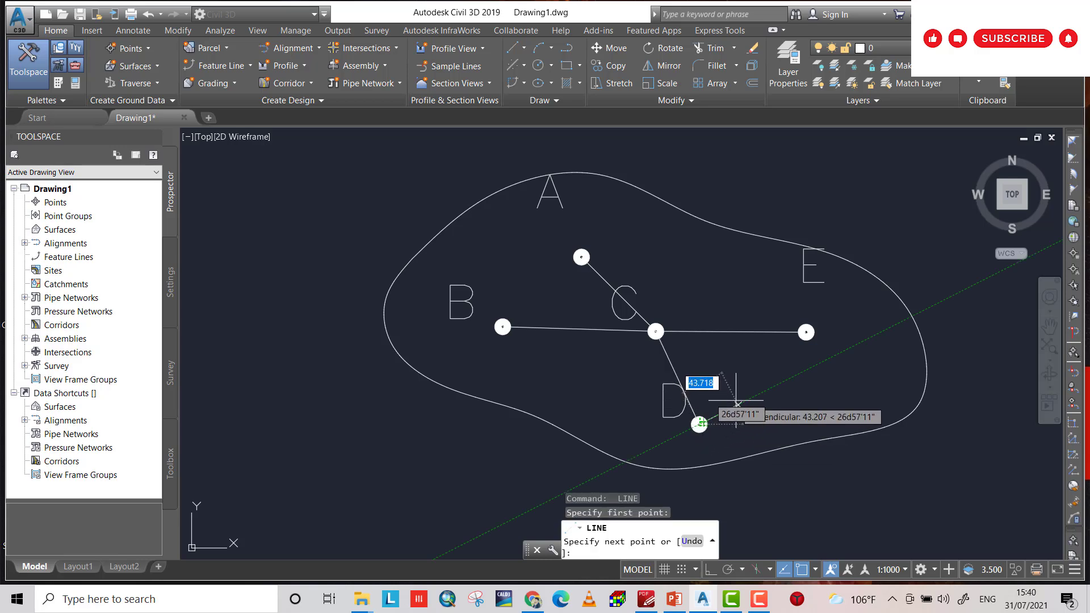
left_click(806, 332)
key("Return")
key("Return")
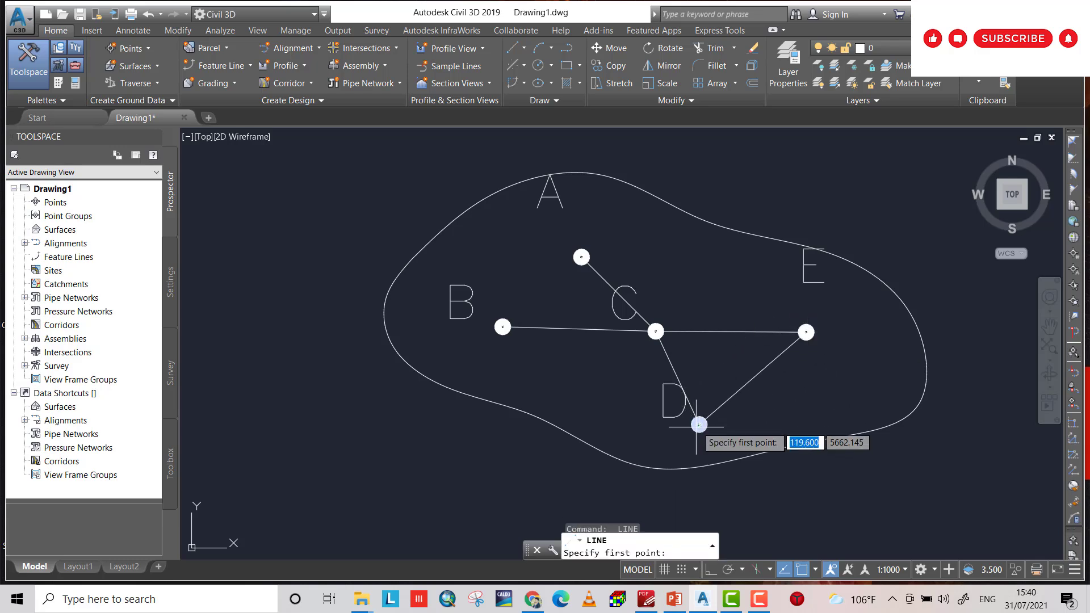
left_click(698, 425)
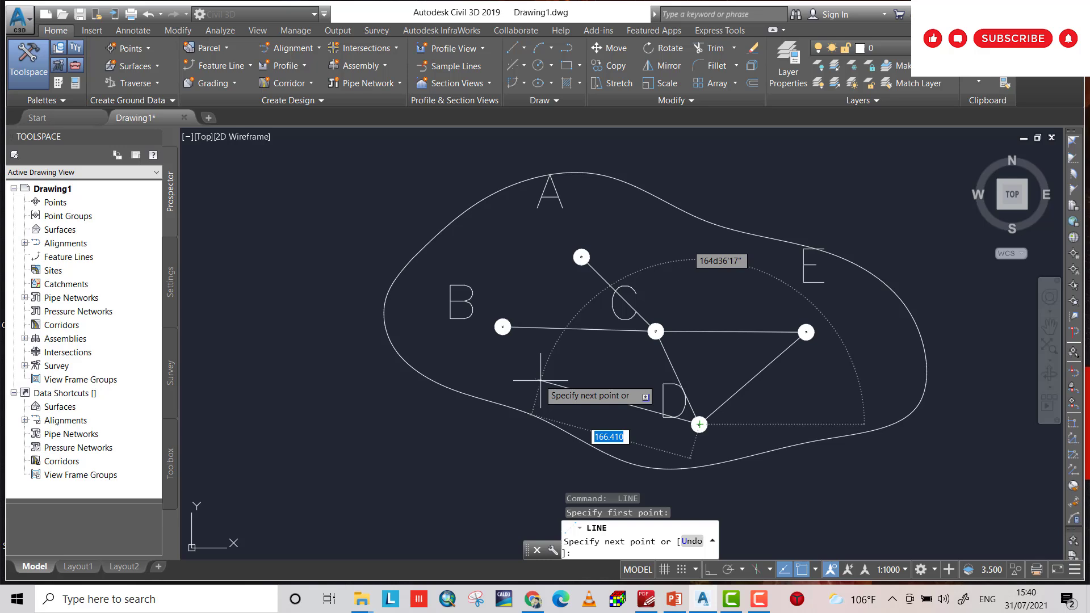
left_click(502, 326)
key("Return")
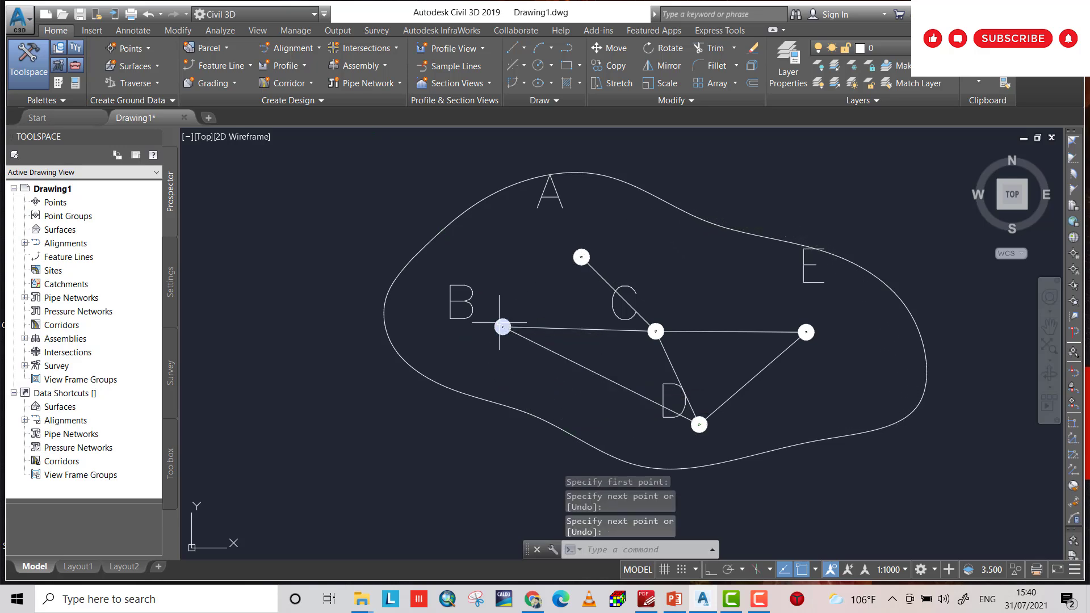
key("Return")
left_click(503, 326)
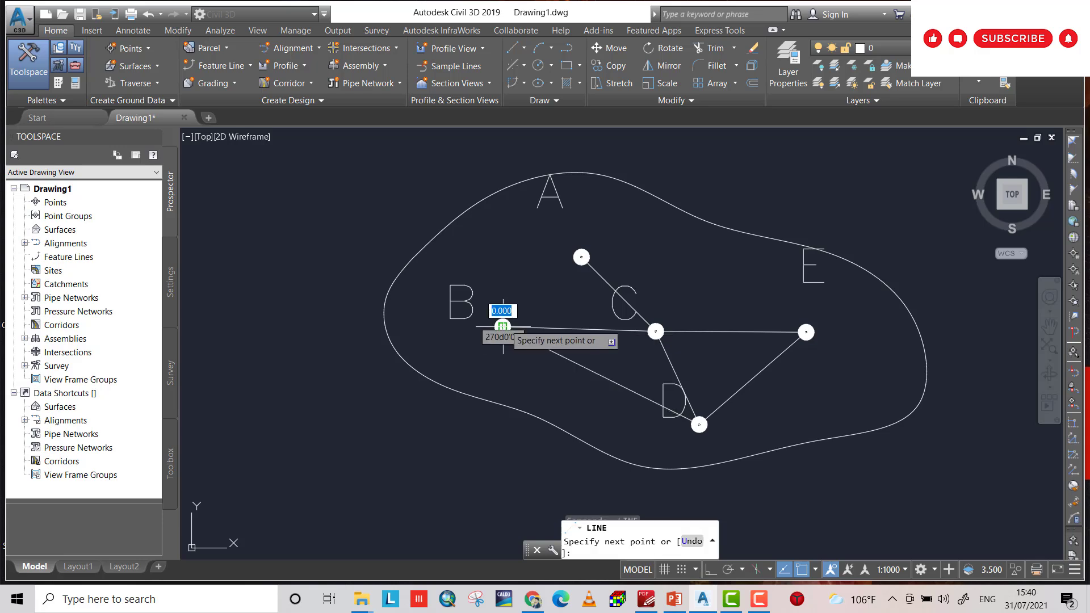
left_click(581, 257)
key("Return")
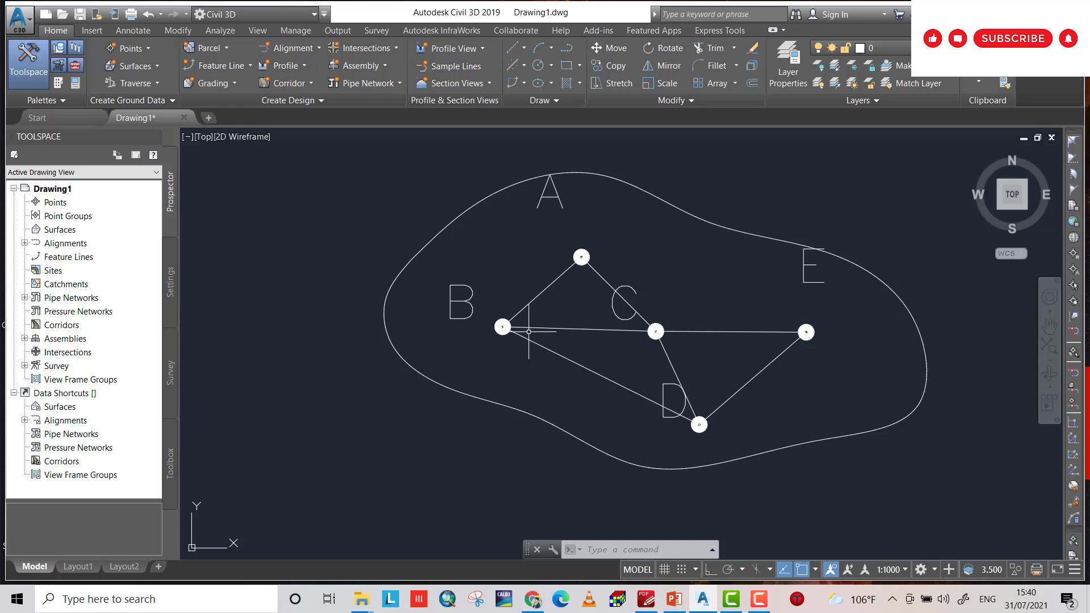
Draw a straight line from top gauge A to gauge E.
left_click(473, 48)
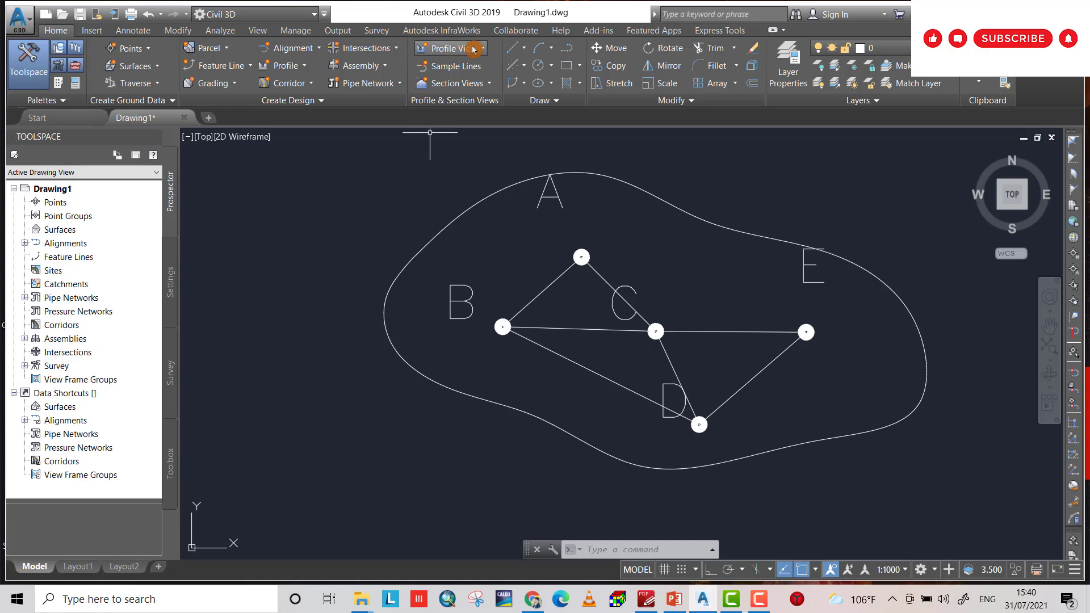
left_click(513, 49)
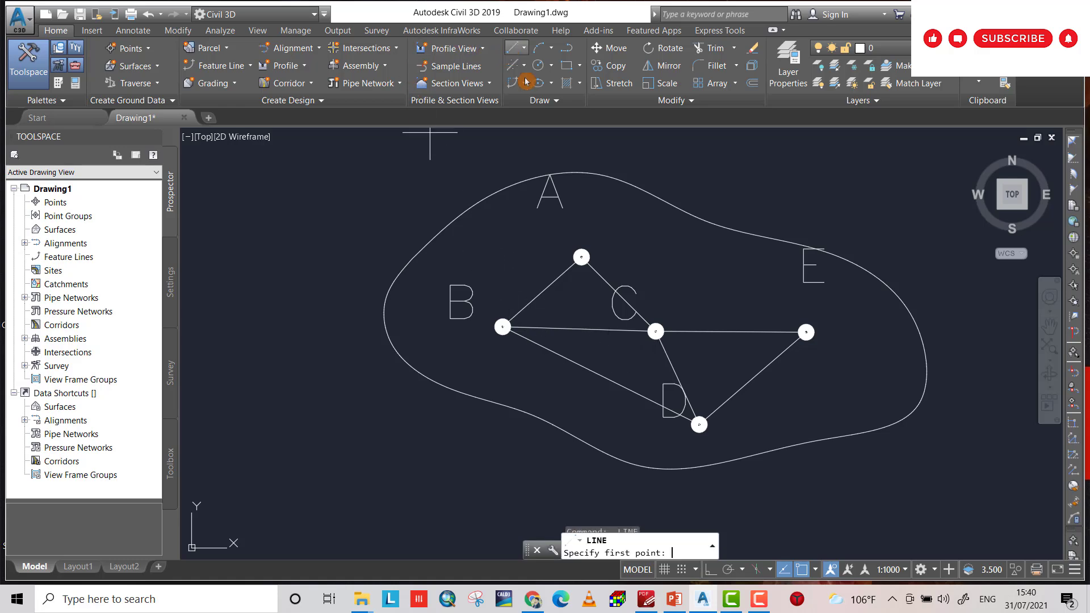
left_click(581, 258)
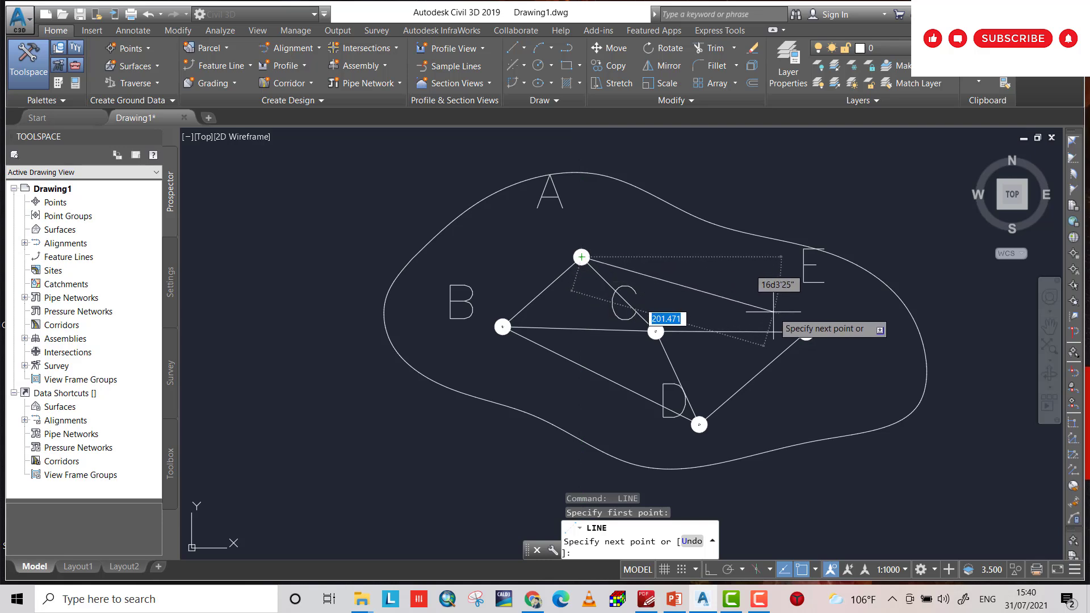
left_click(806, 333)
key("Escape")
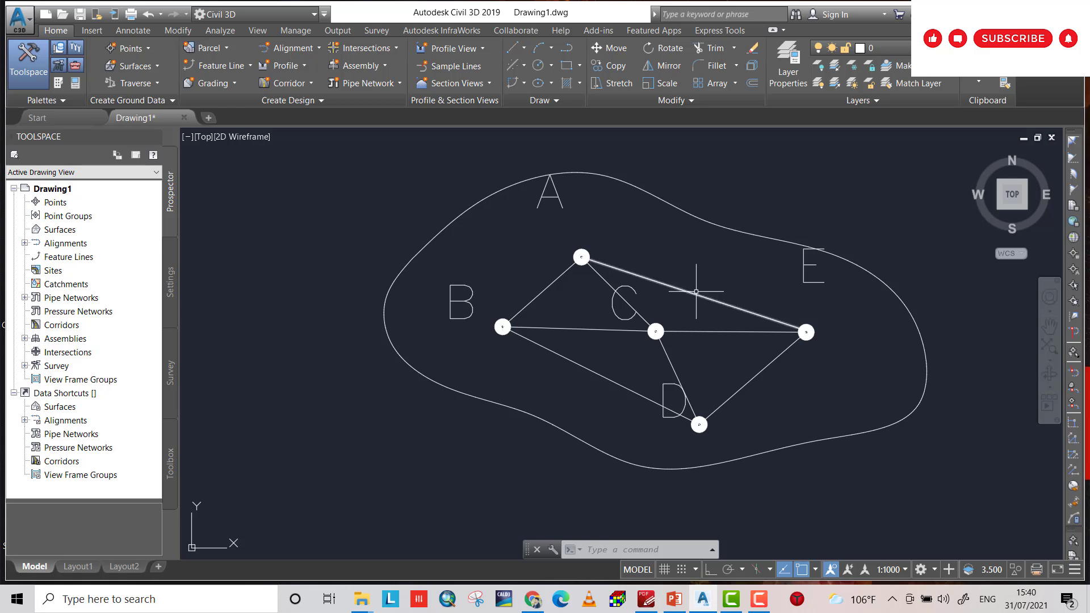
Draw a line perpendicular to the A–E edge, extending beyond it.
left_click(541, 103)
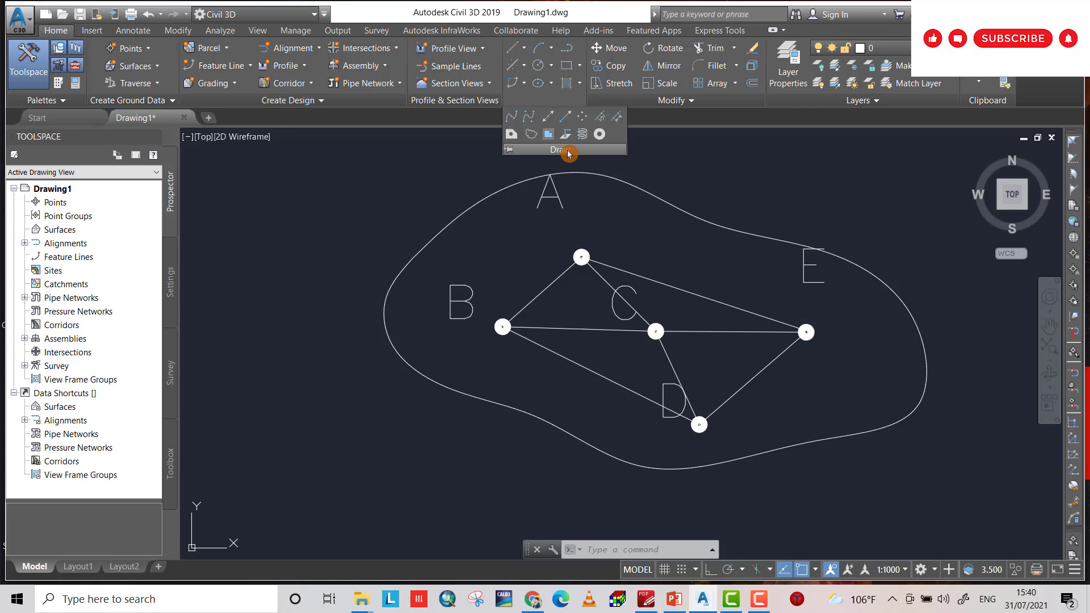
left_click(526, 52)
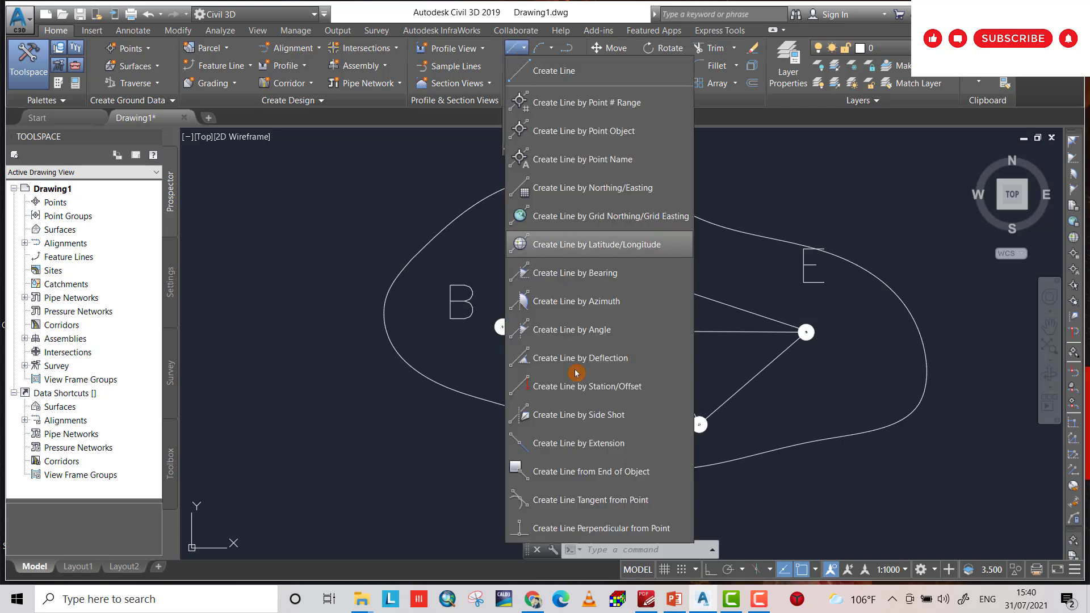
left_click(563, 529)
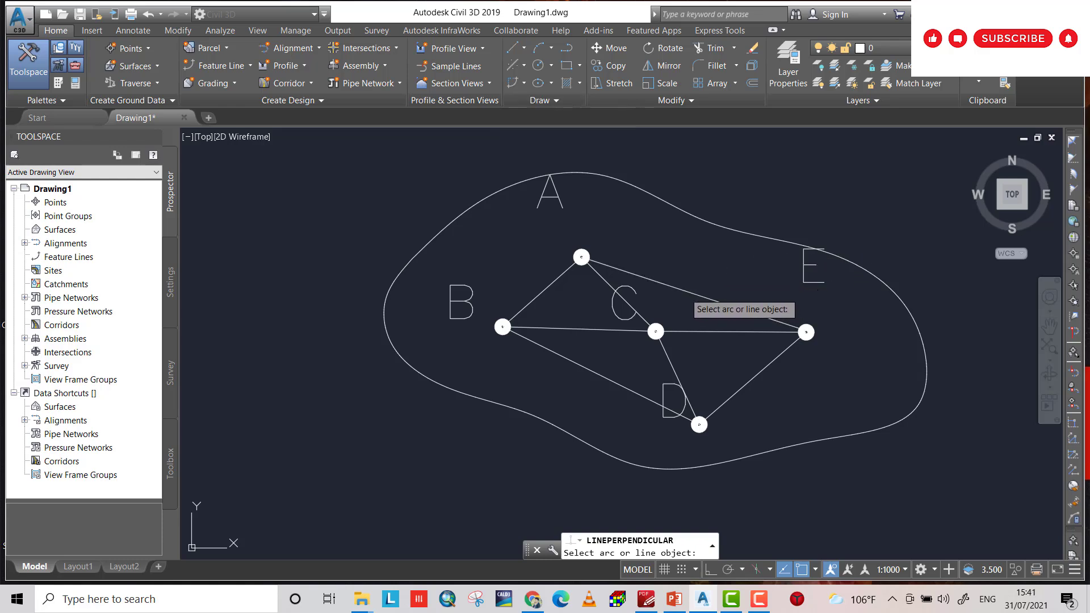
left_click(689, 294)
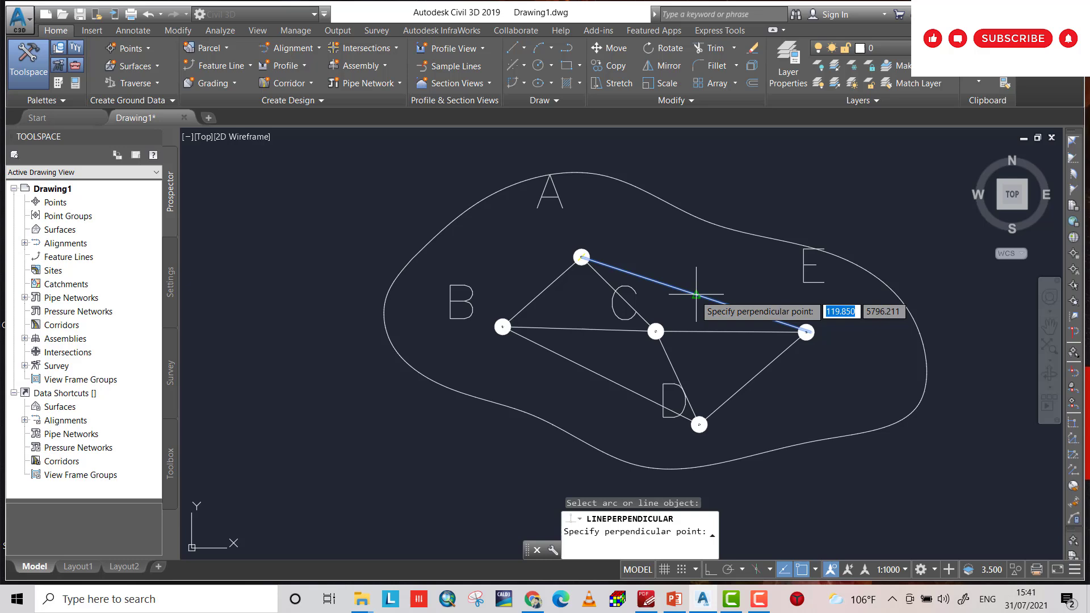
left_click(696, 297)
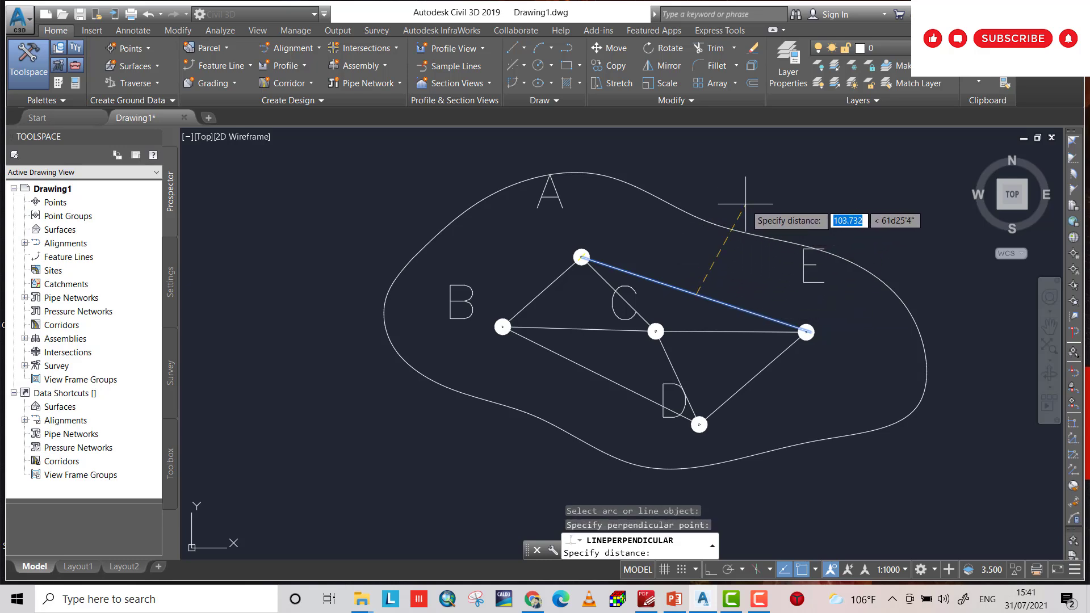
left_click(726, 198)
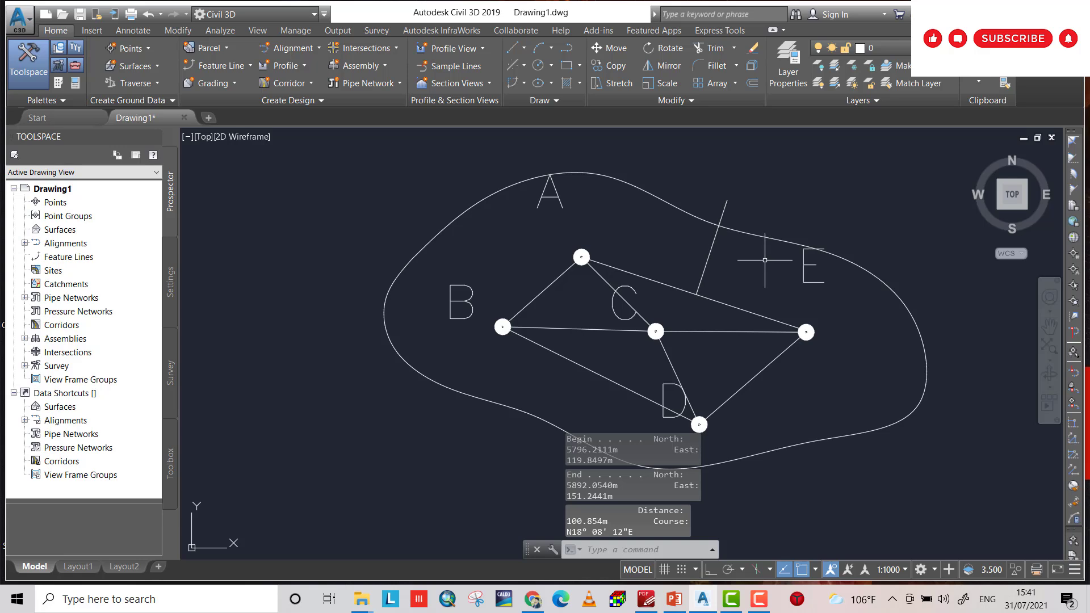
Draw a perpendicular from the D–E edge reaching outside the catchment.
left_click(757, 375)
key("Return")
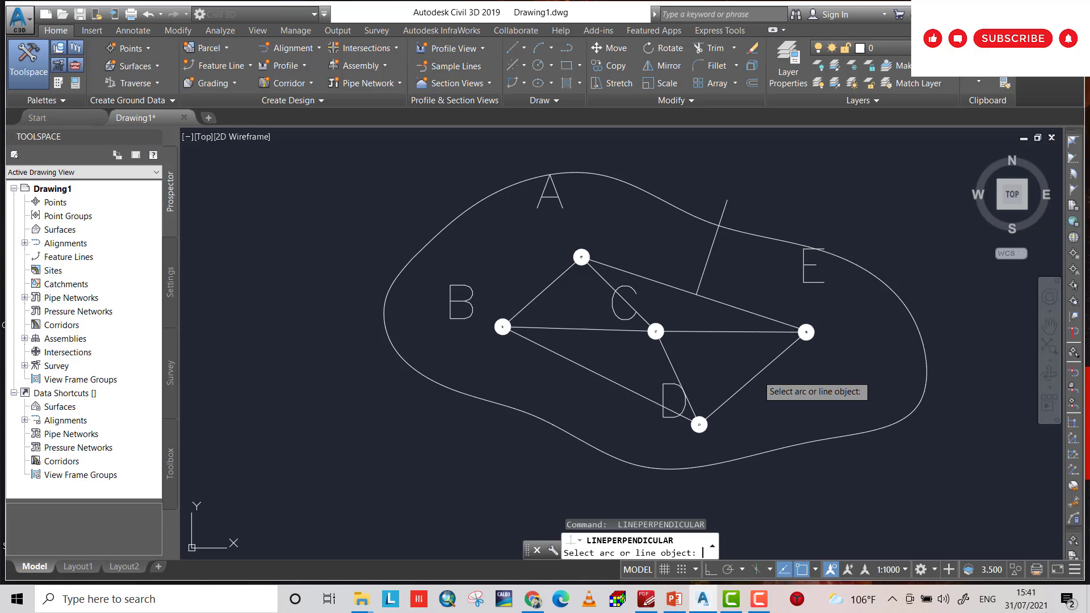
left_click(758, 375)
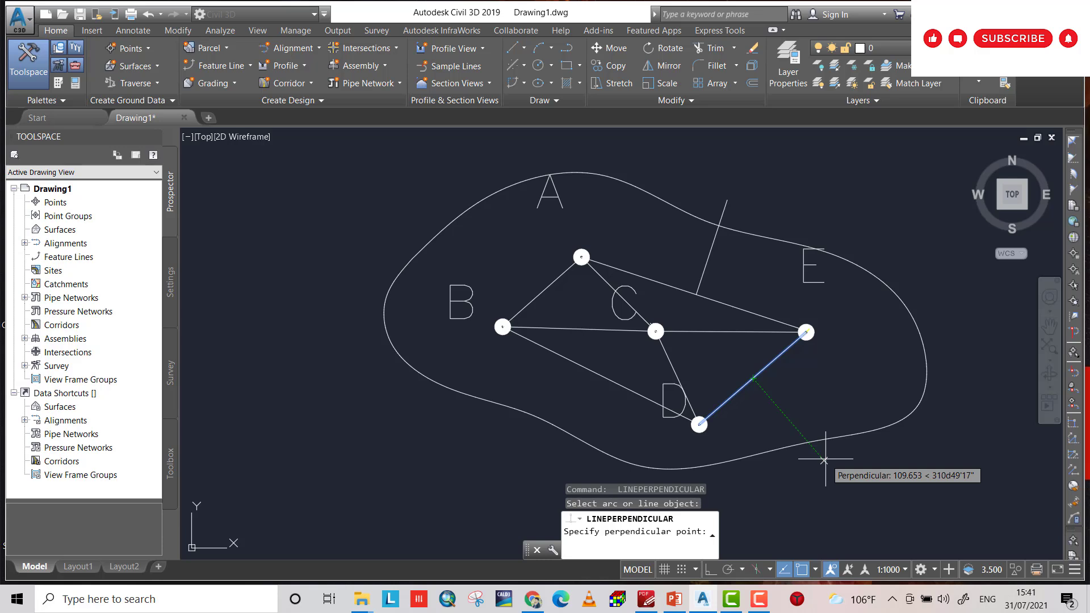
left_click(824, 460)
left_click(825, 460)
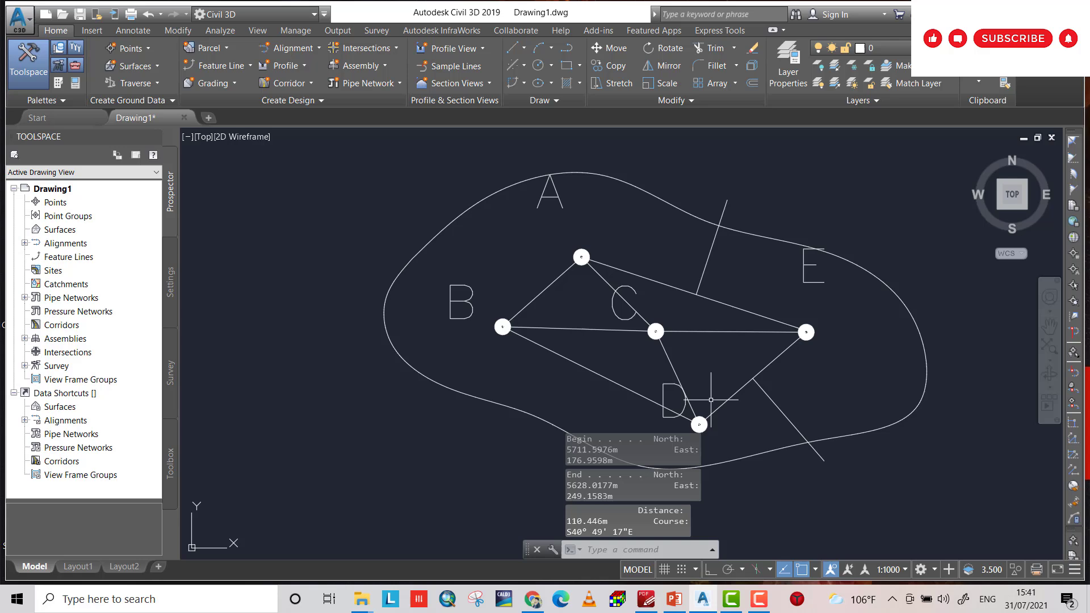
Draw a perpendicular from the B–D midpoint toward the lower left, and begin one on B–A.
key("Return")
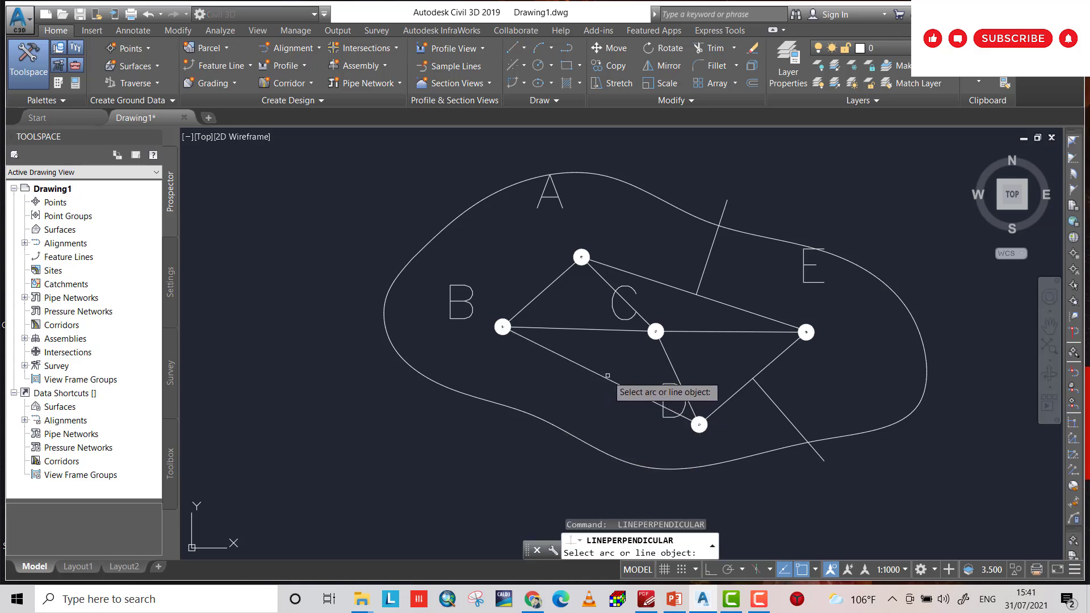
left_click(607, 376)
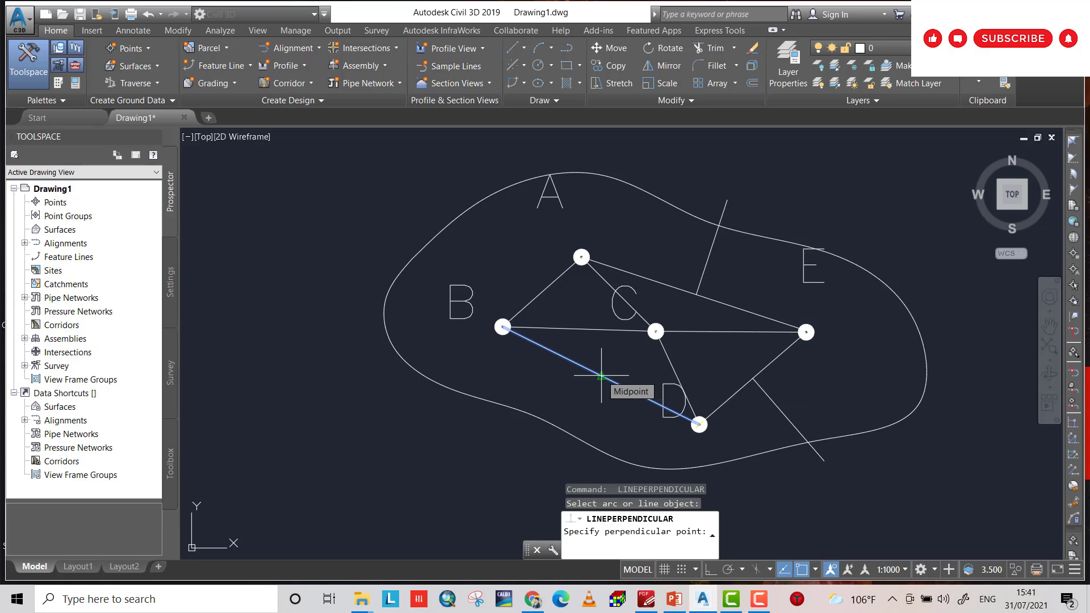
left_click(602, 376)
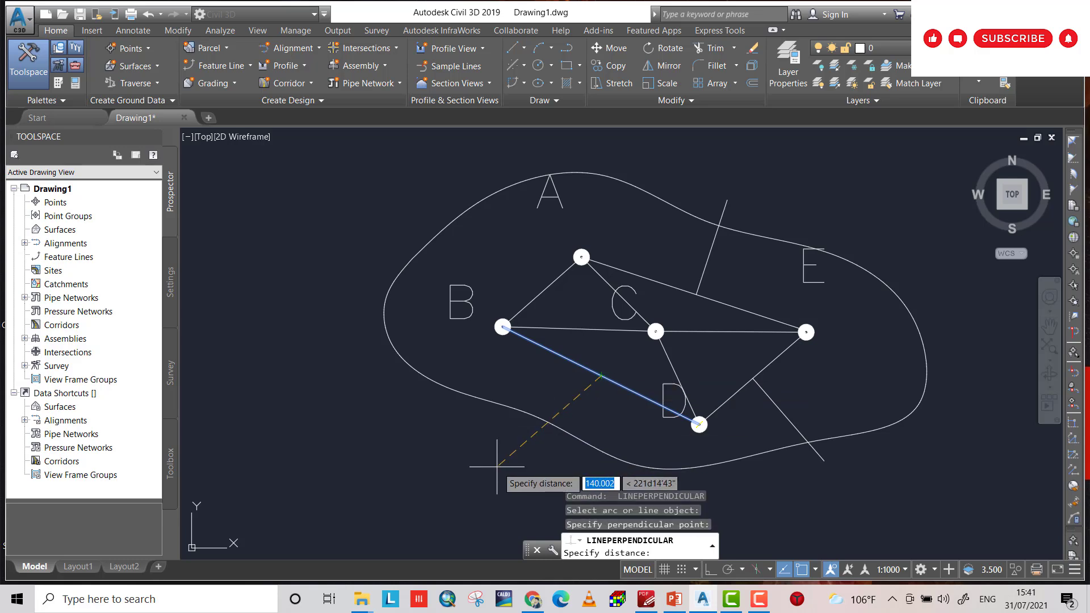
left_click(517, 465)
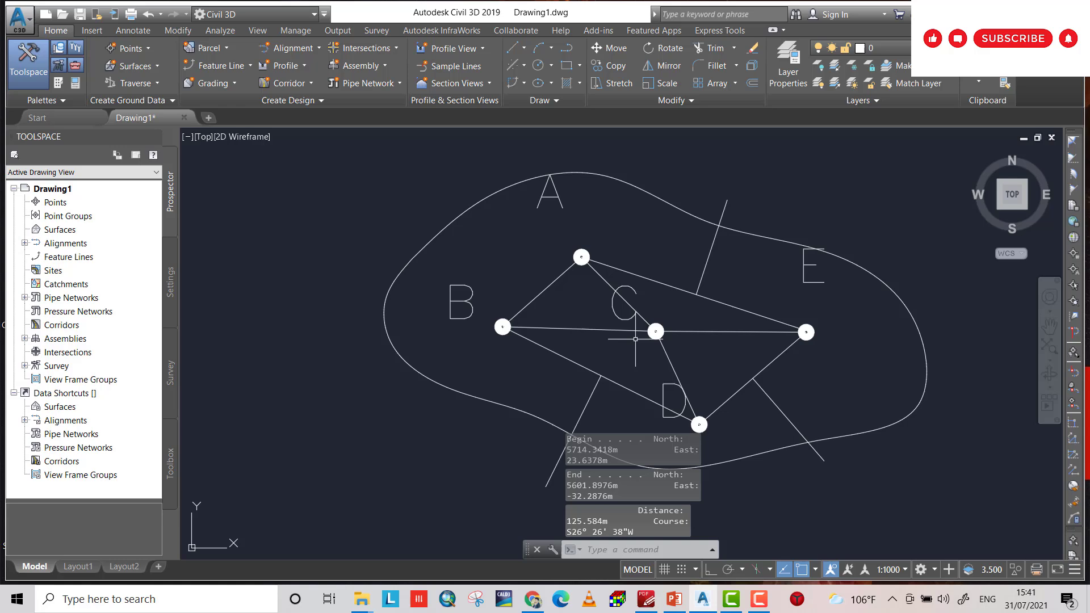
key("Return")
left_click(543, 294)
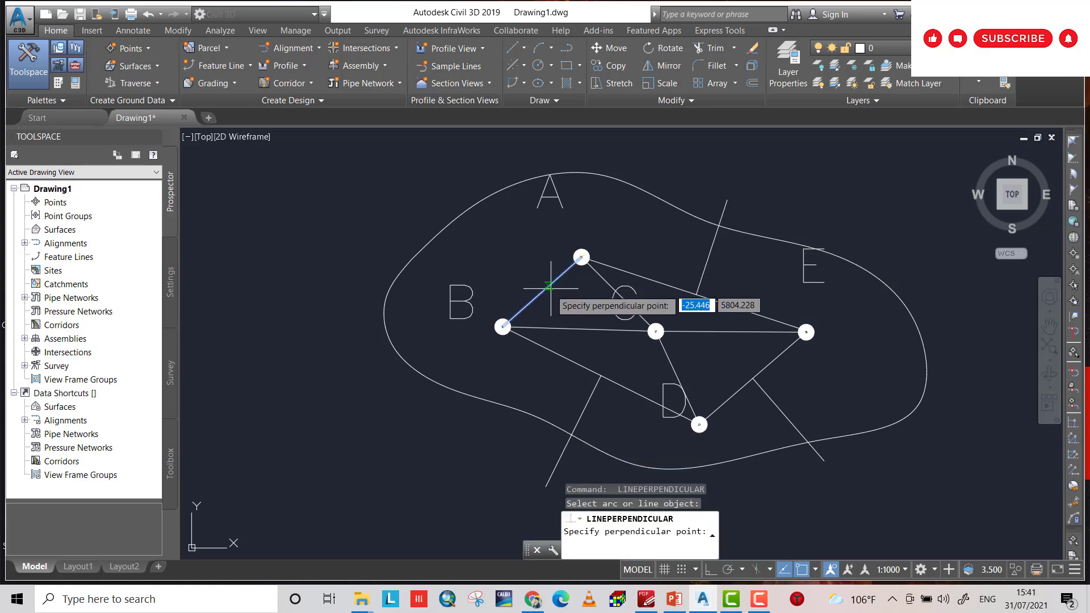
Finish the B–A perpendicular toward the upper left and add one rightward from link C–D.
left_click(543, 295)
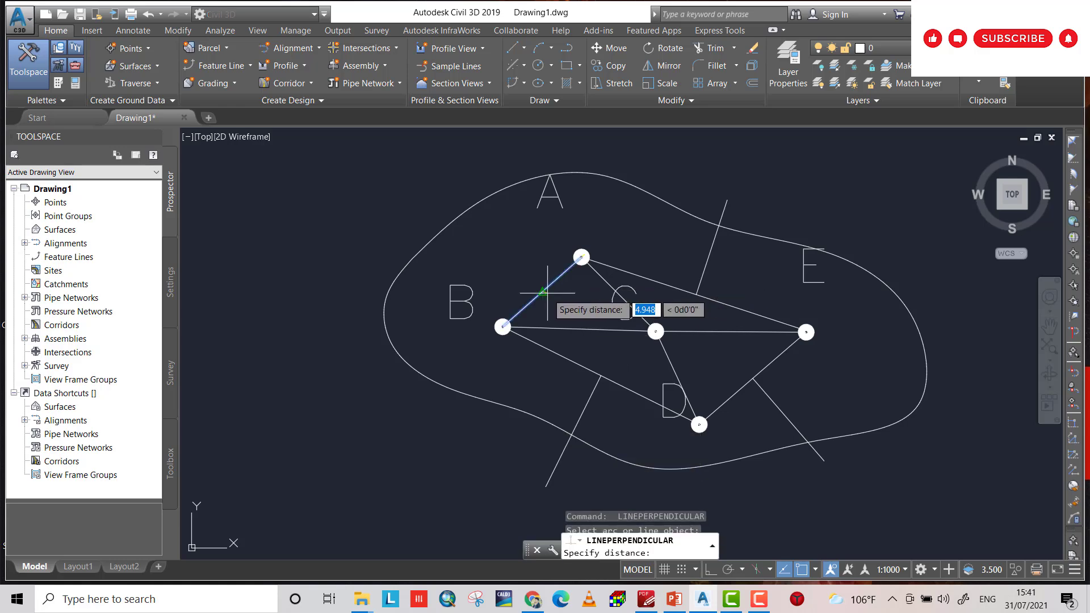
left_click(446, 205)
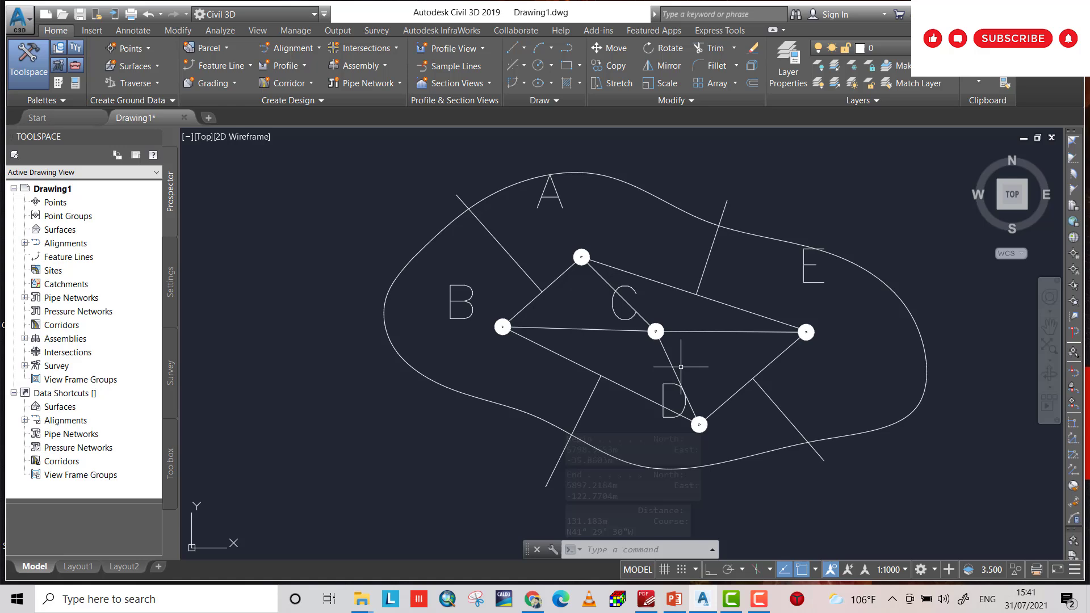
key("Return")
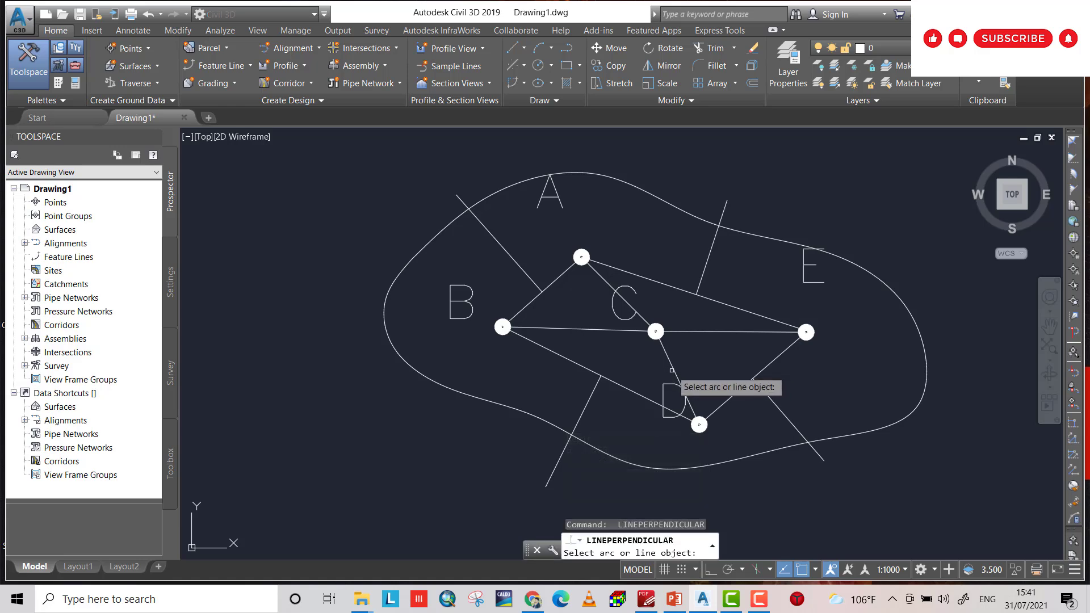
left_click(675, 373)
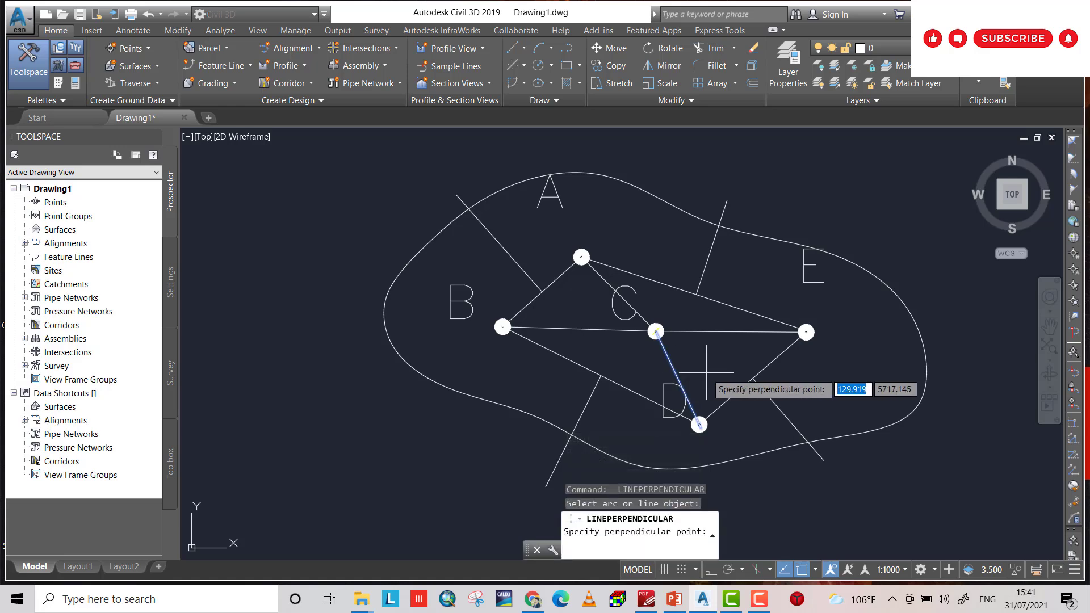
left_click(678, 386)
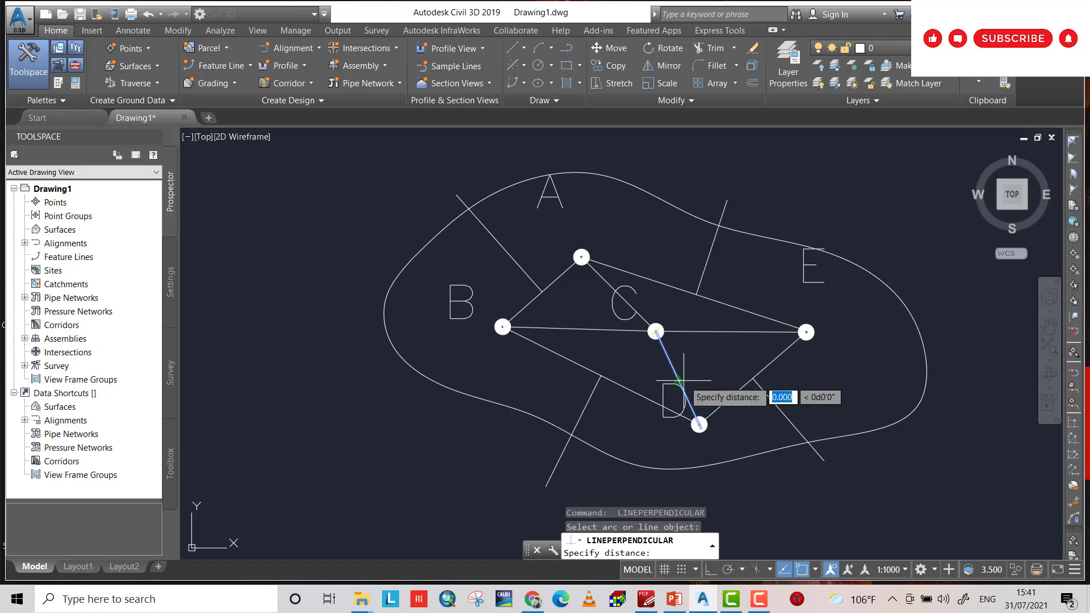
left_click(754, 356)
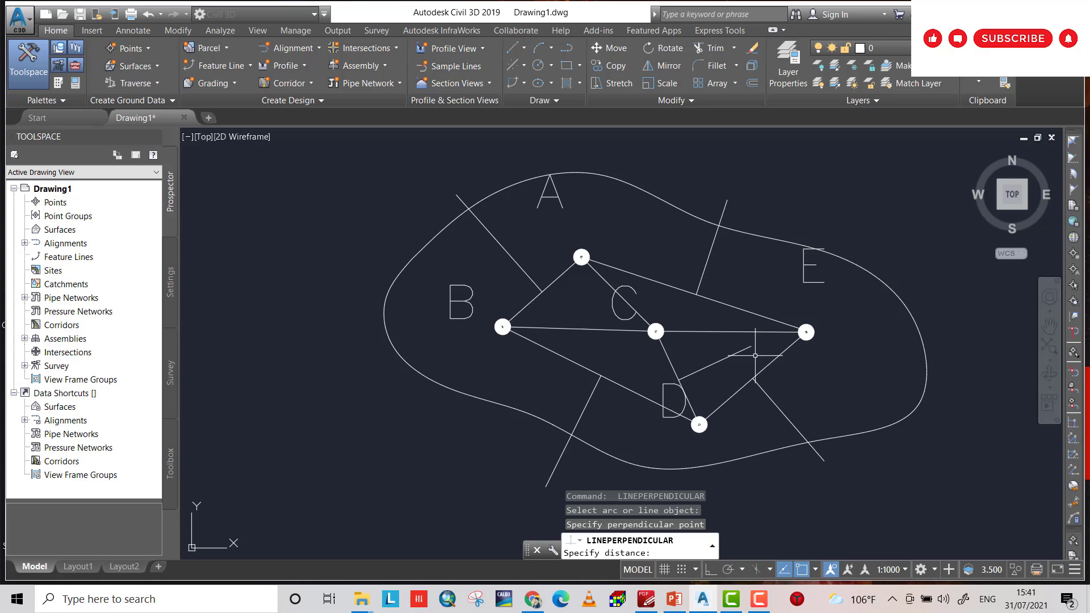
Add perpendiculars above link C–E and from link B–C up to gauge A.
key("Return")
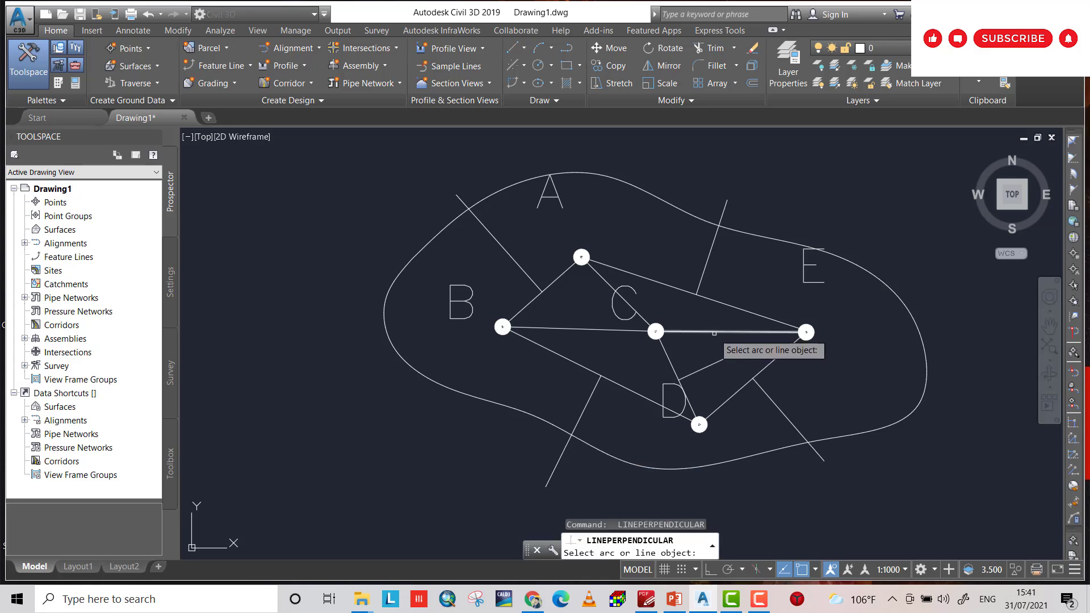
left_click(717, 331)
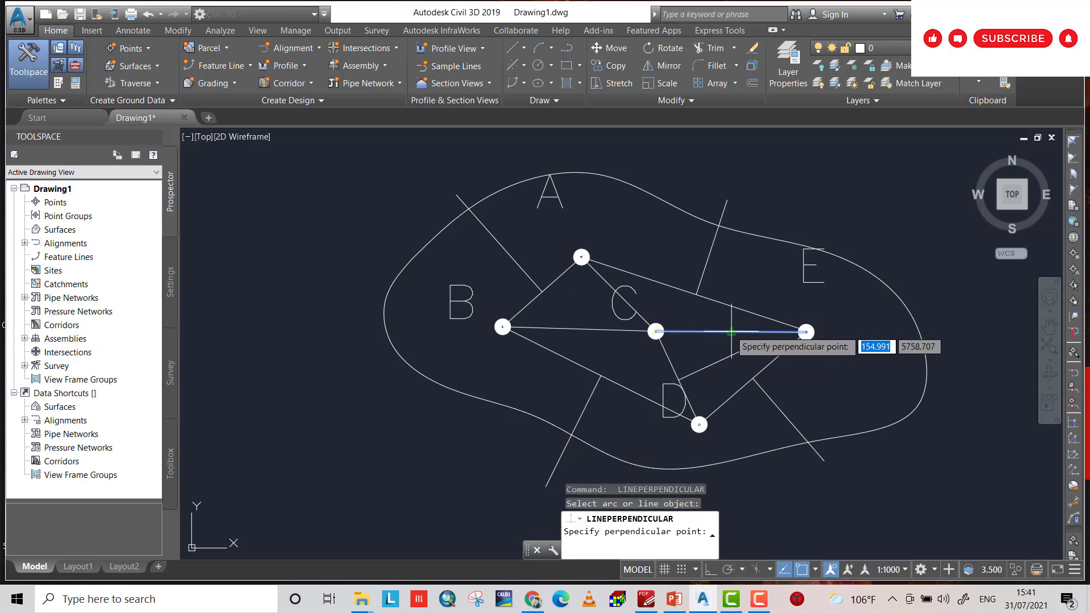
left_click(731, 332)
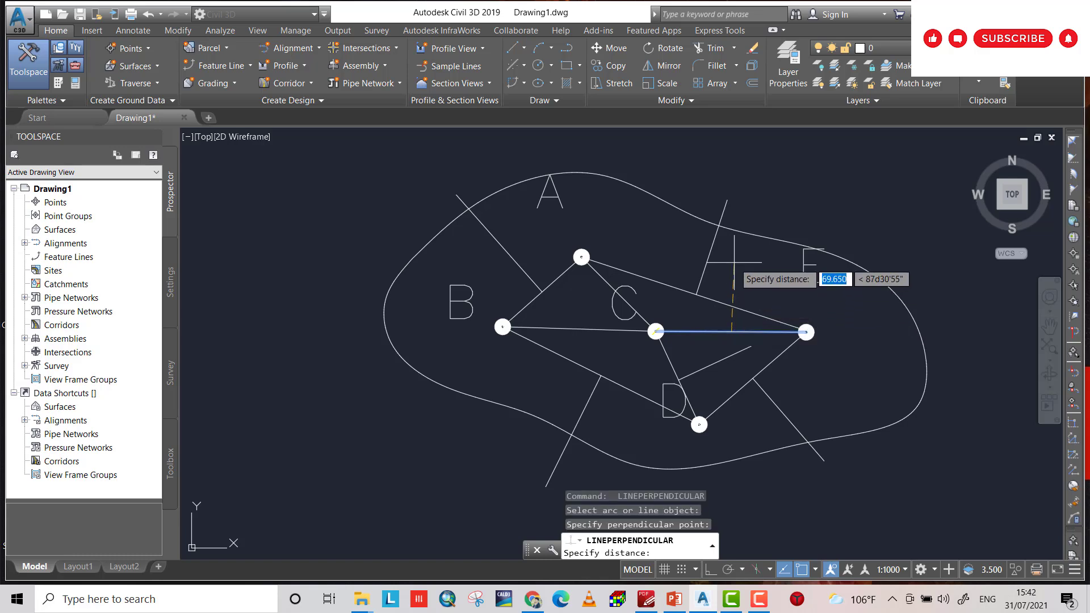
left_click(733, 266)
key("Return")
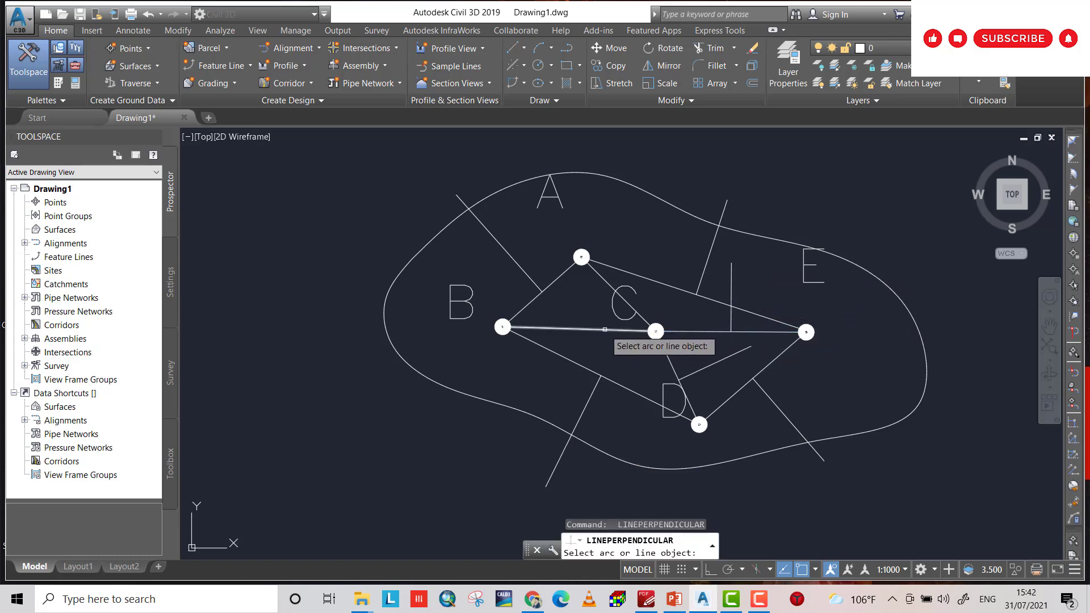
left_click(605, 330)
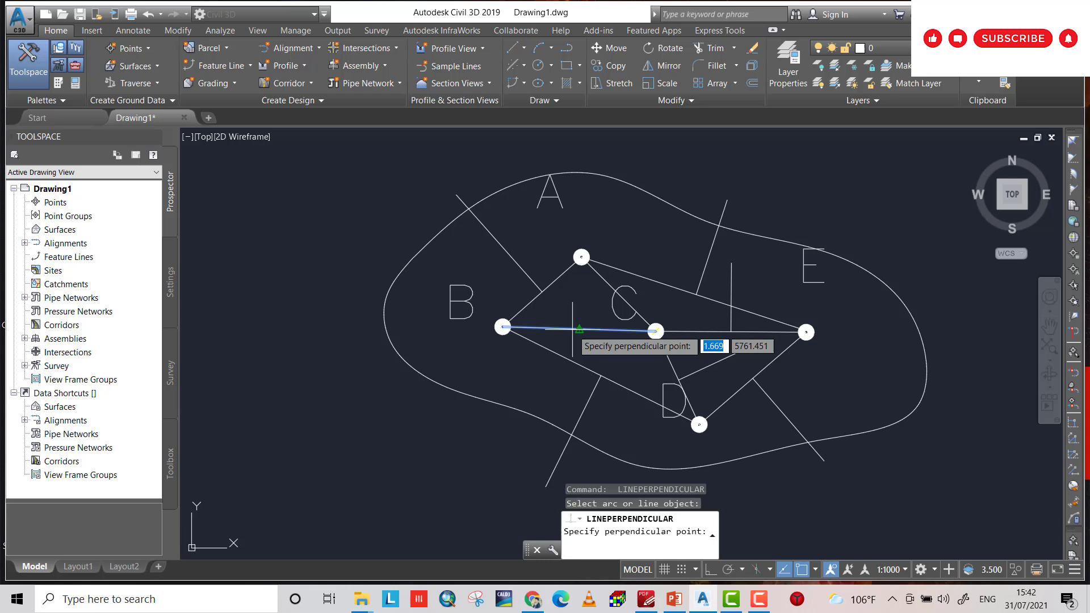
left_click(579, 330)
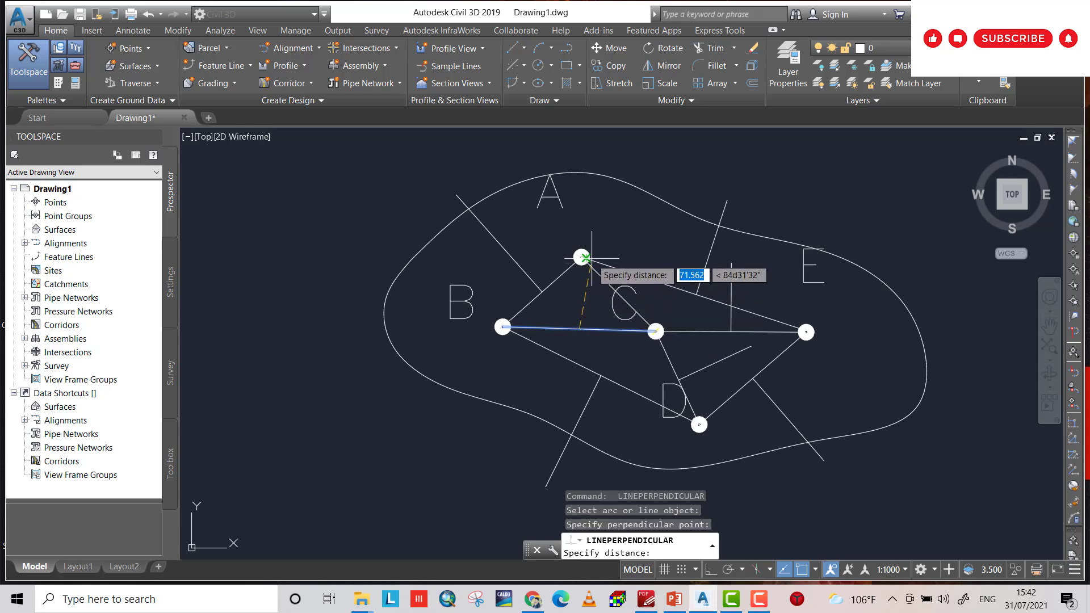
left_click(583, 258)
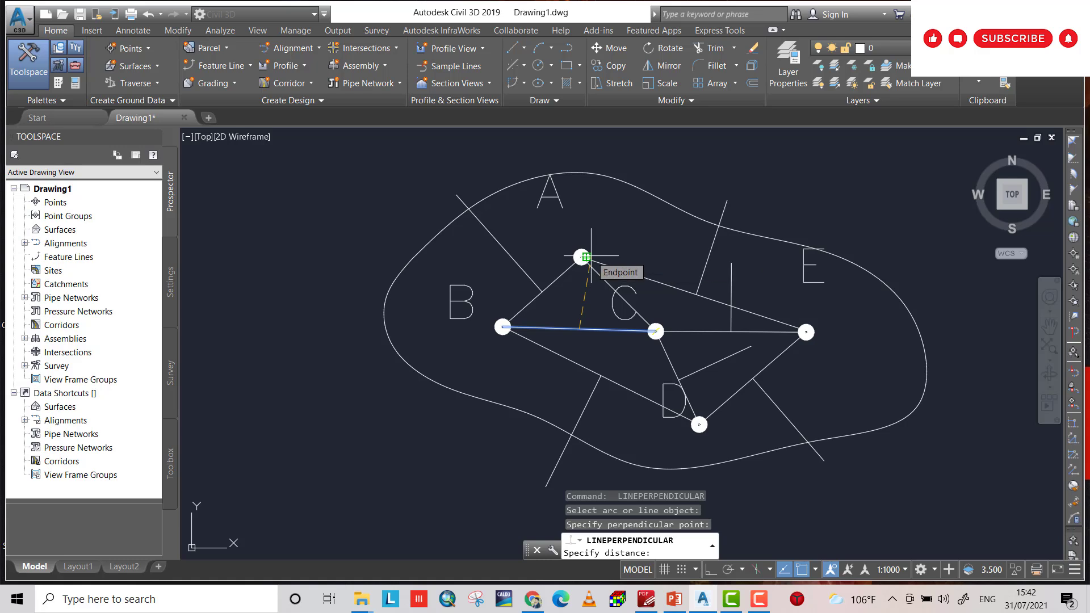
Add a perpendicular rising above the A–C link.
key("Return")
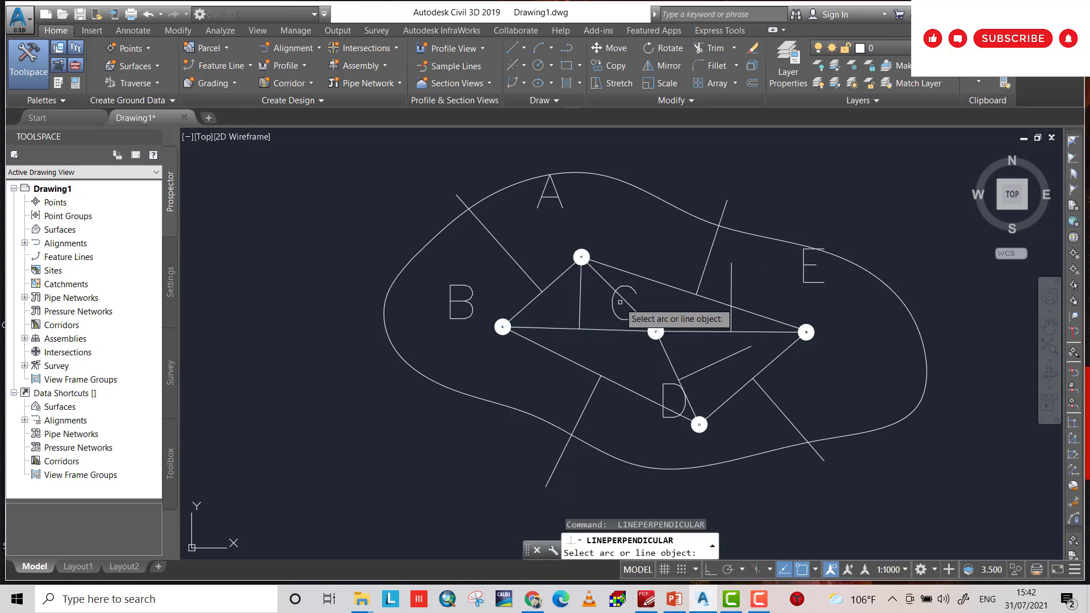
left_click(626, 300)
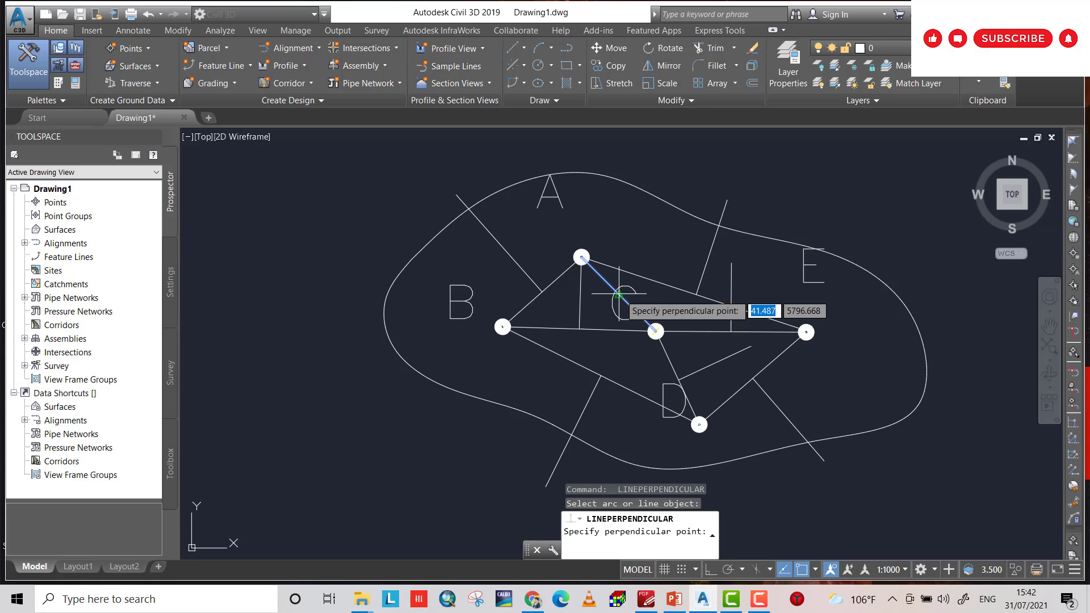
left_click(620, 298)
left_click(695, 256)
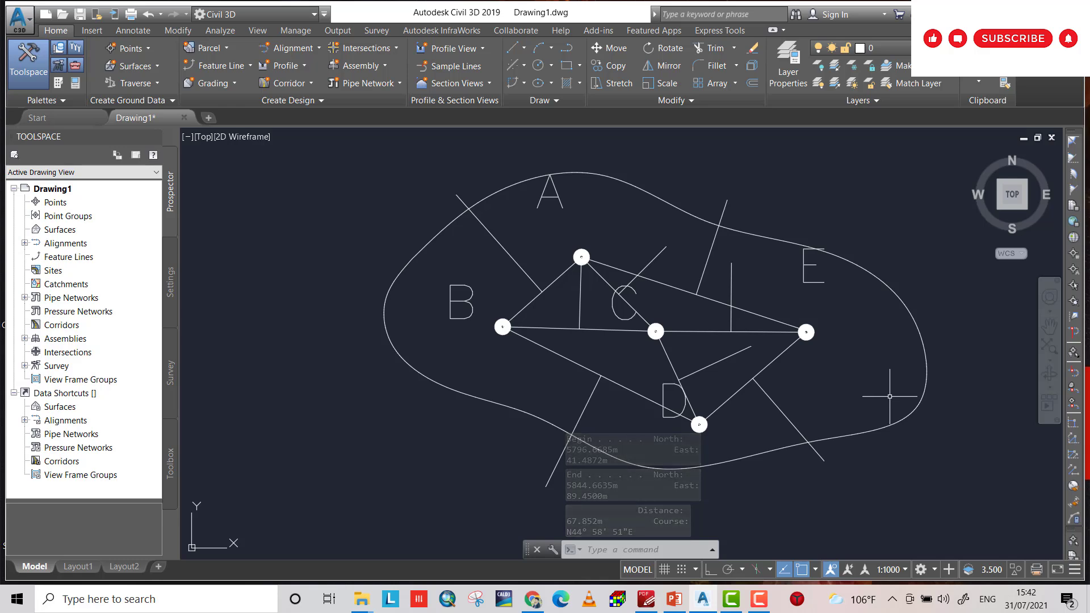
Set the selected bisector lines' colour to Green in the Properties palette.
left_click(726, 357)
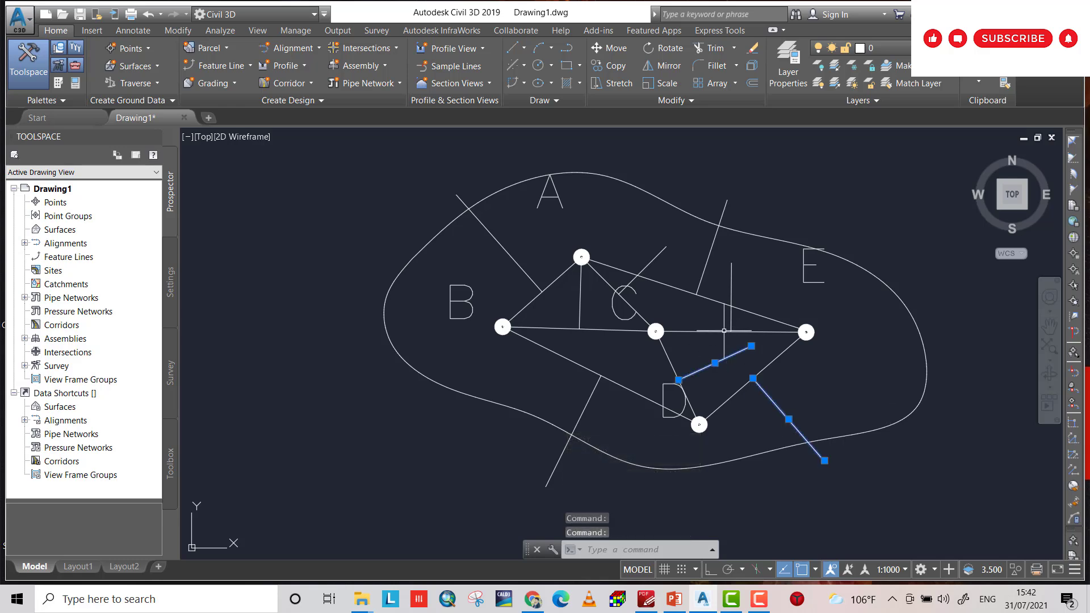
left_click(735, 290)
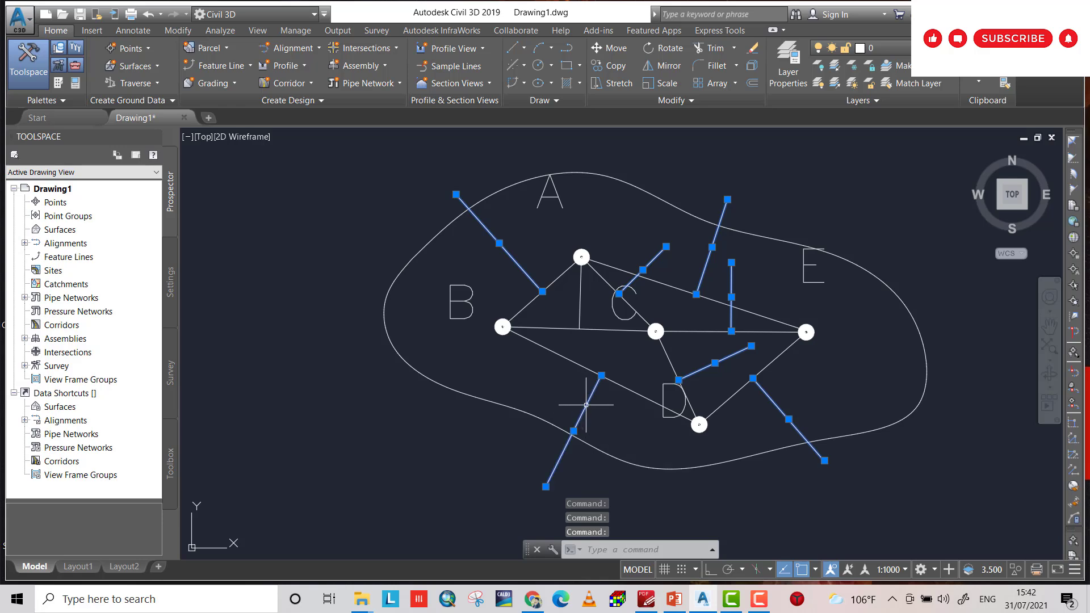
right_click(586, 406)
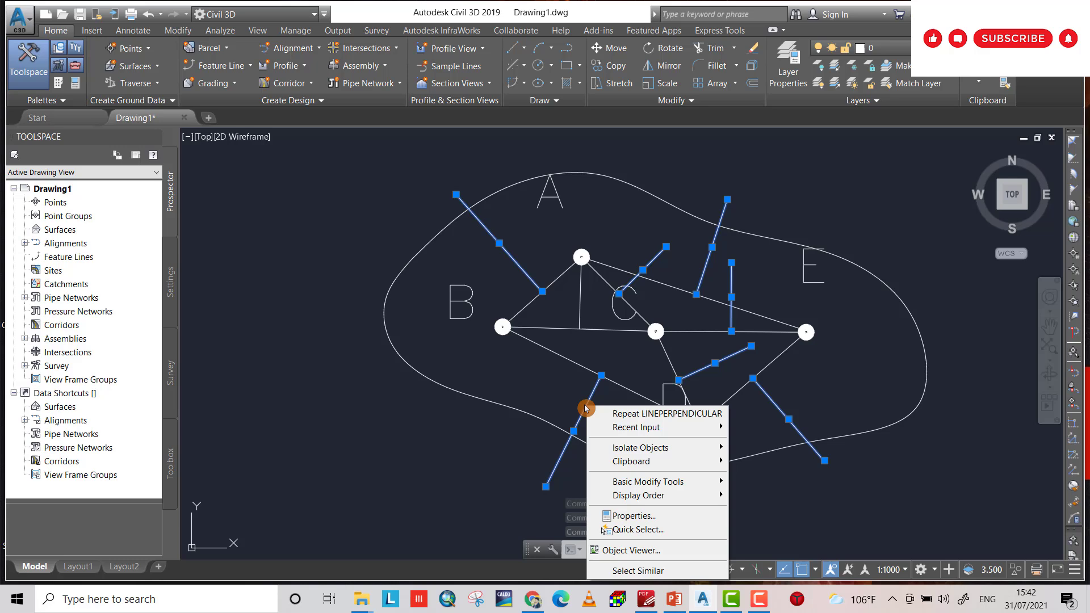
left_click(632, 515)
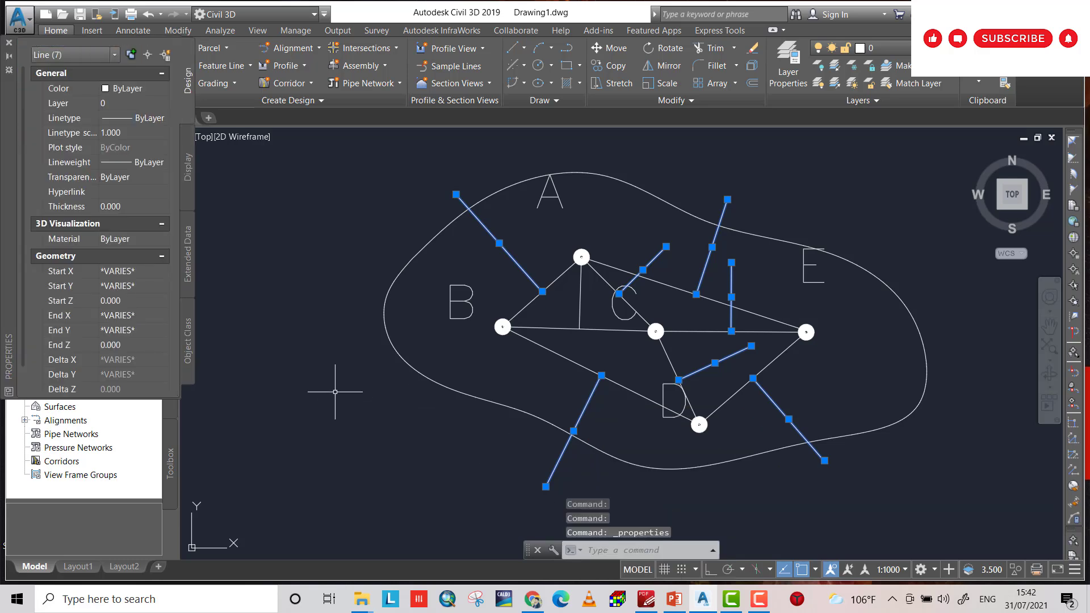
left_click(159, 89)
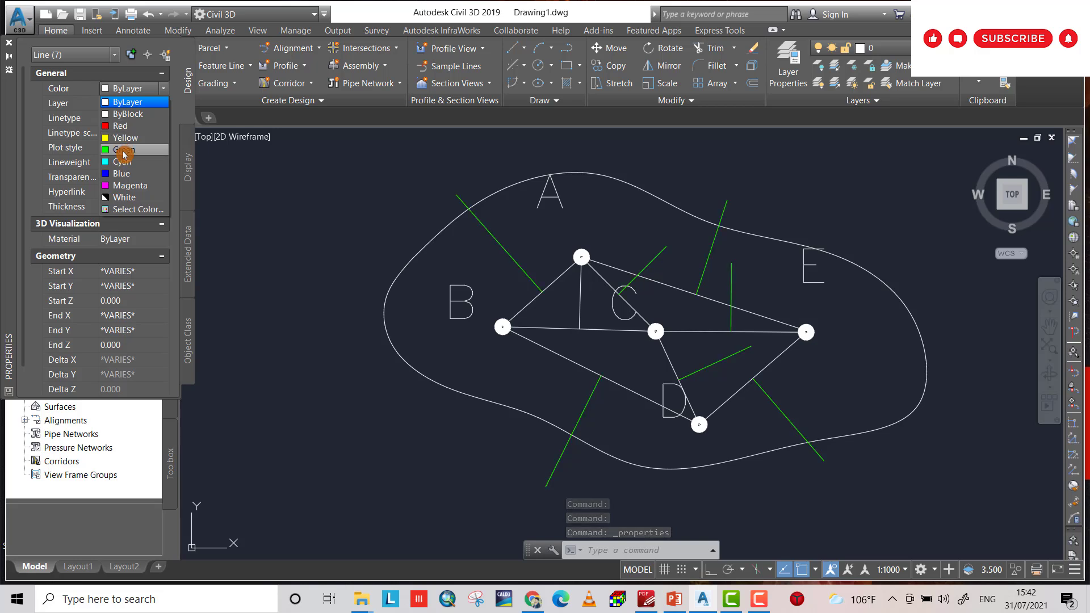
left_click(124, 150)
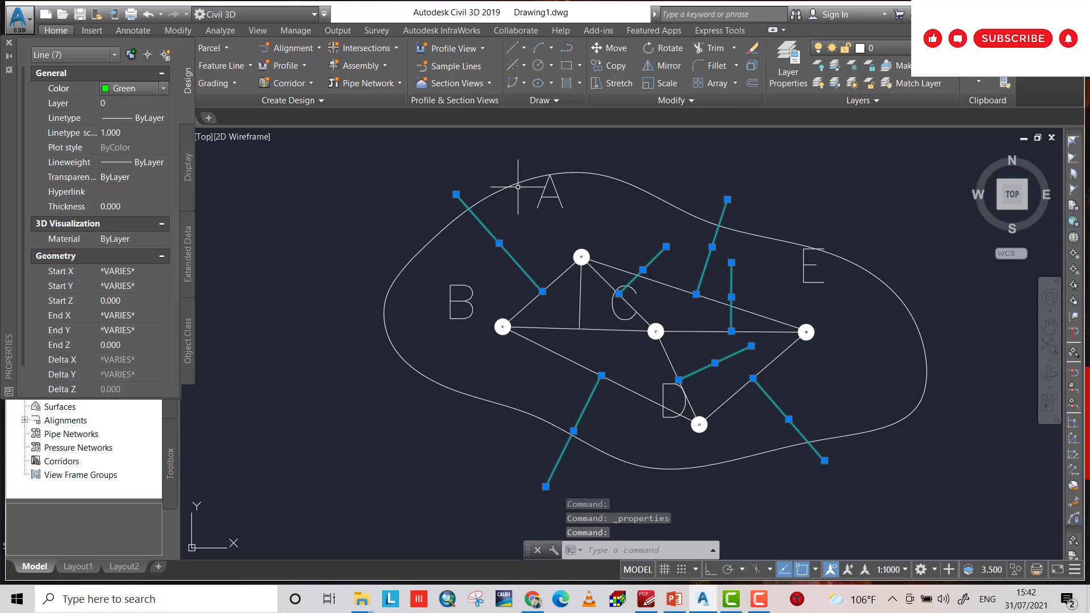
With all objects as boundaries, extend the bisectors south-west of C, near B and above C.
key("ctrl+a")
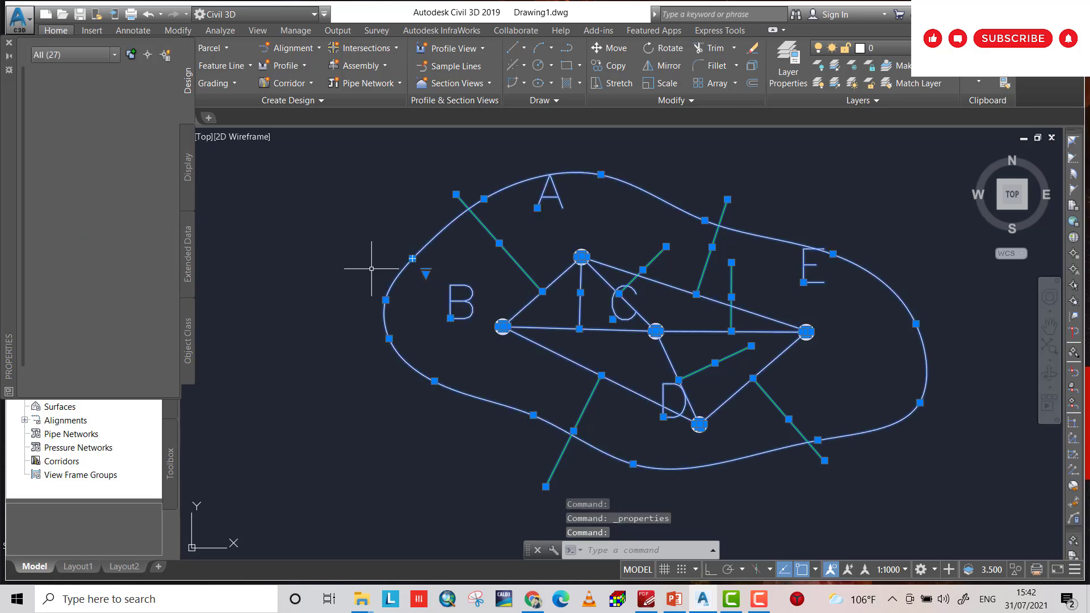
left_click(55, 31)
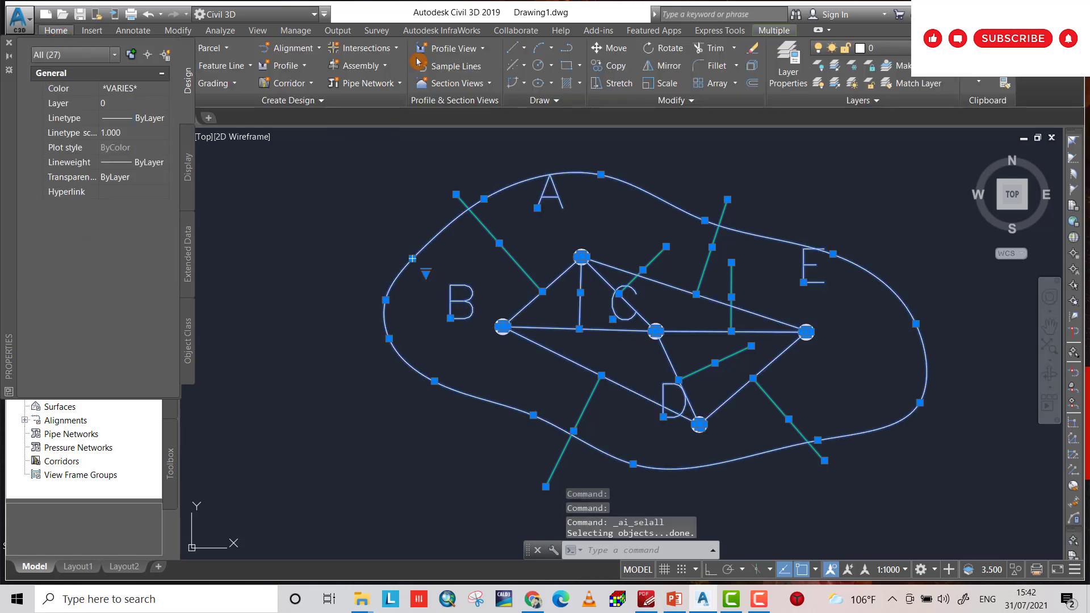
left_click(734, 52)
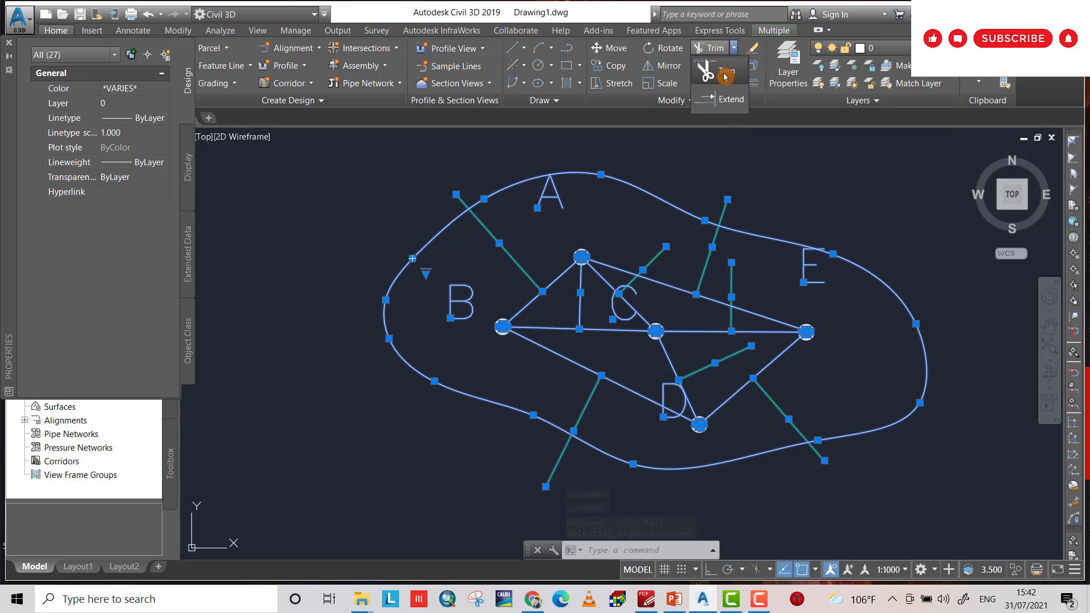
left_click(728, 99)
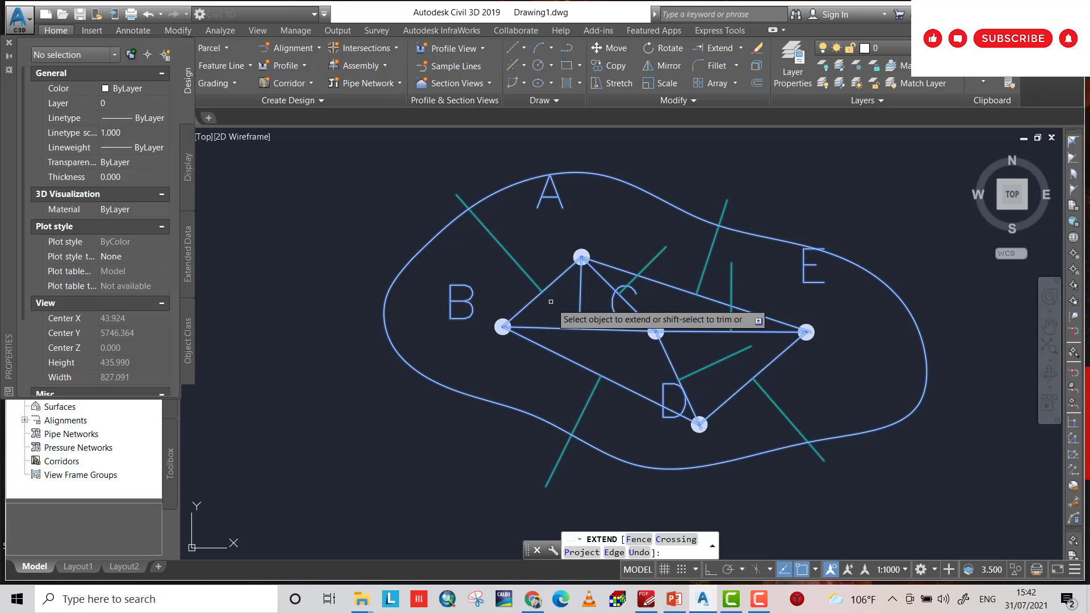
left_click(595, 389)
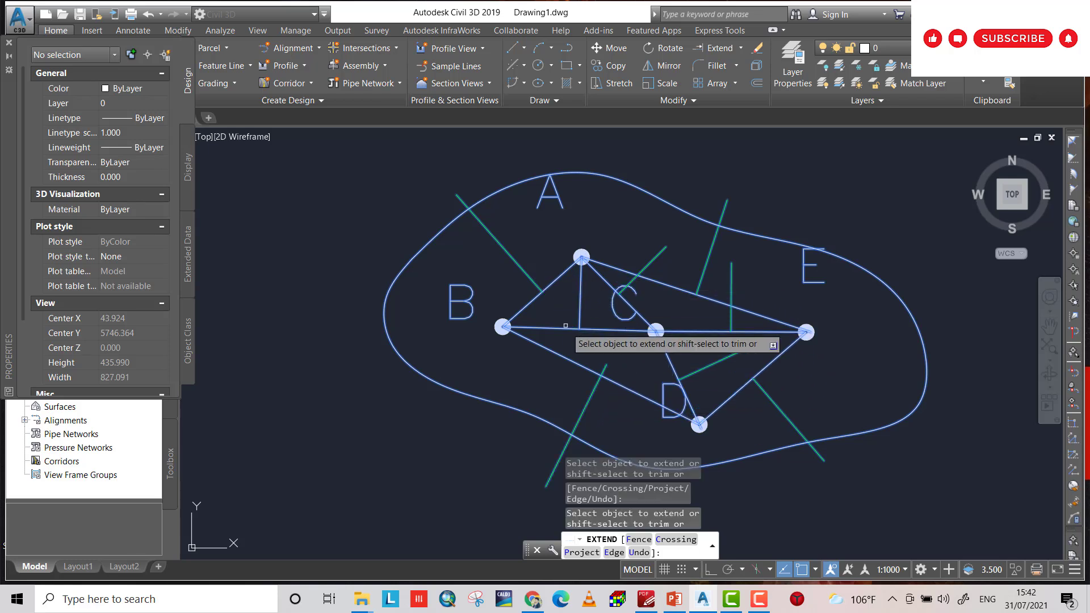
left_click(610, 362)
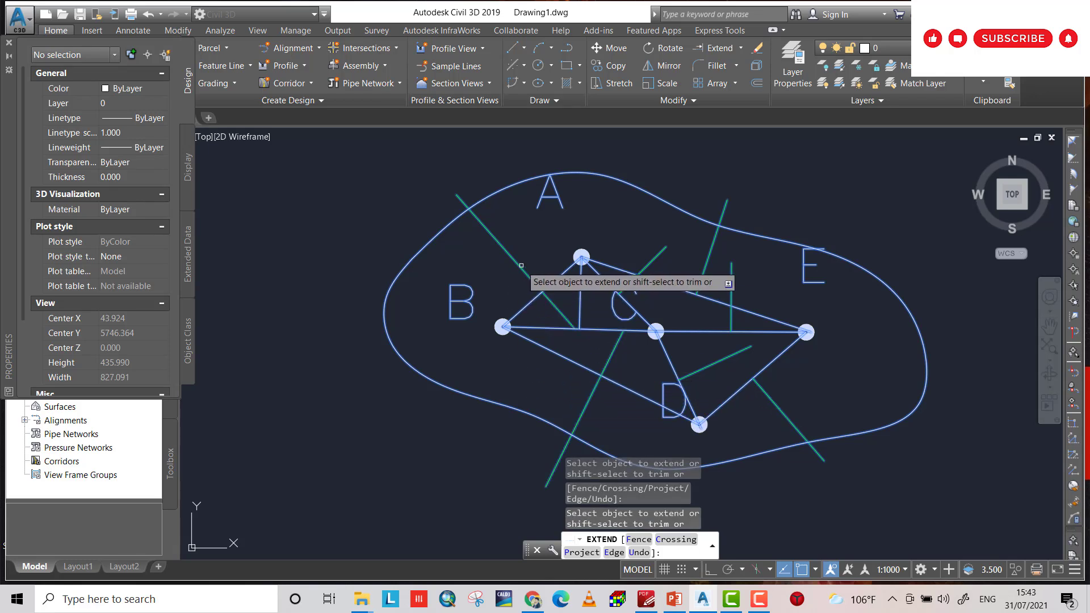
left_click(520, 265)
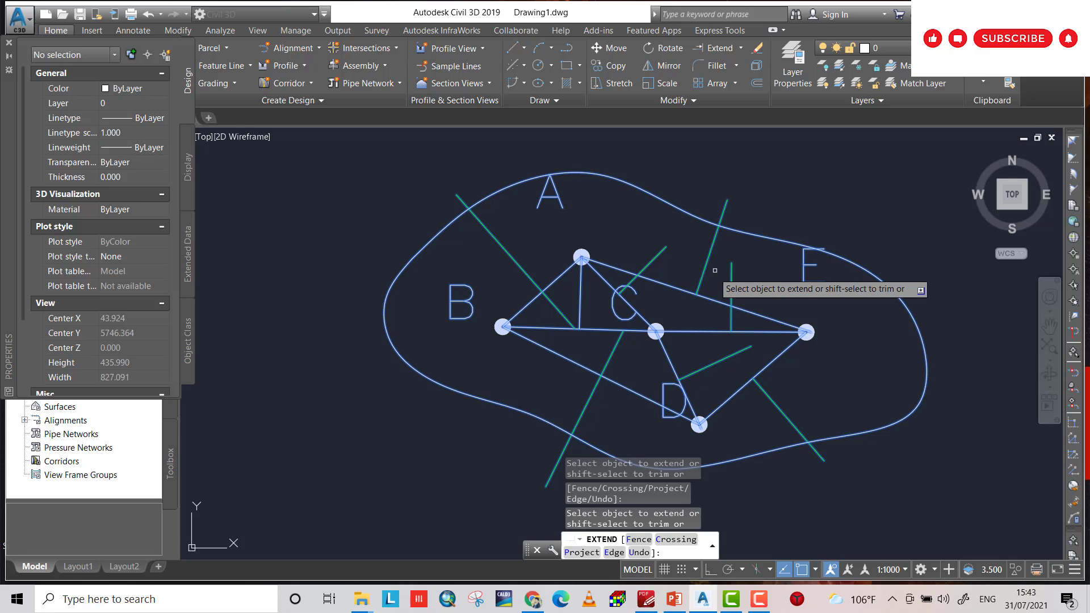
left_click(656, 260)
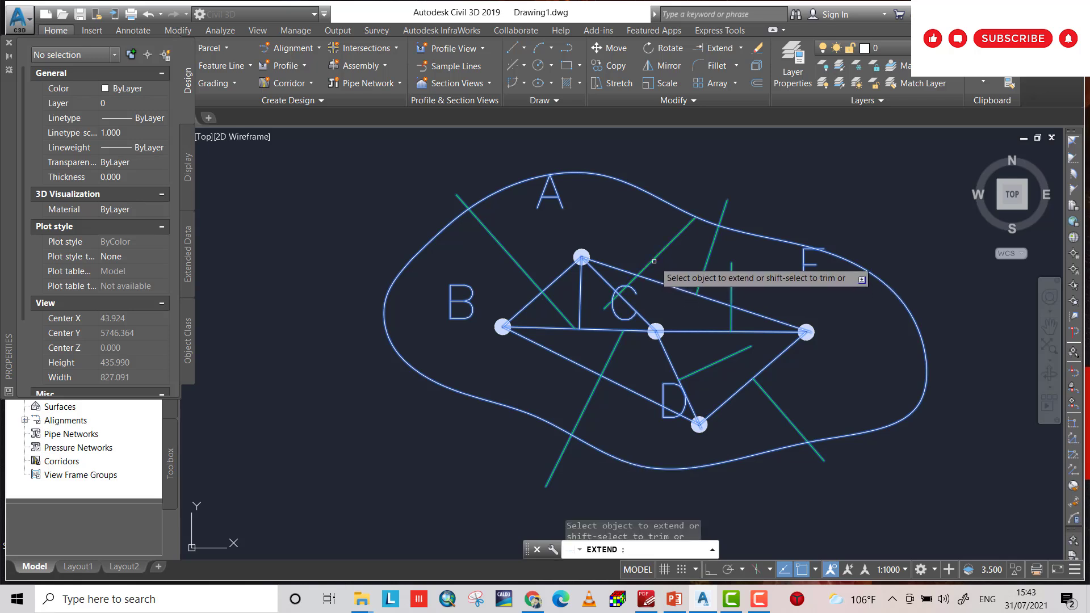
Extend the bisectors near C and near D toward gauge E.
left_click(620, 295)
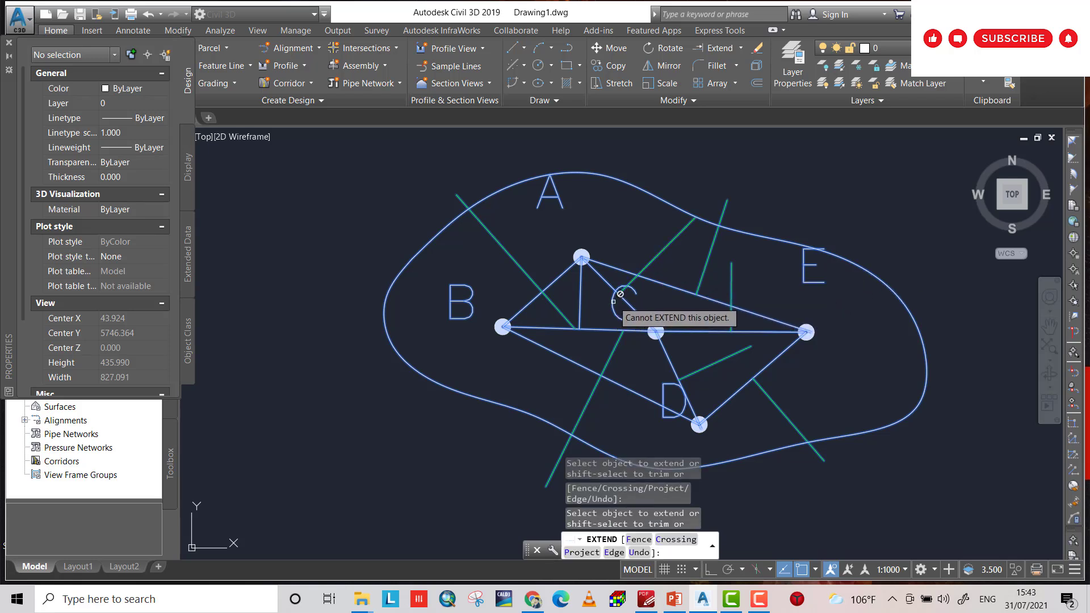
left_click(624, 292)
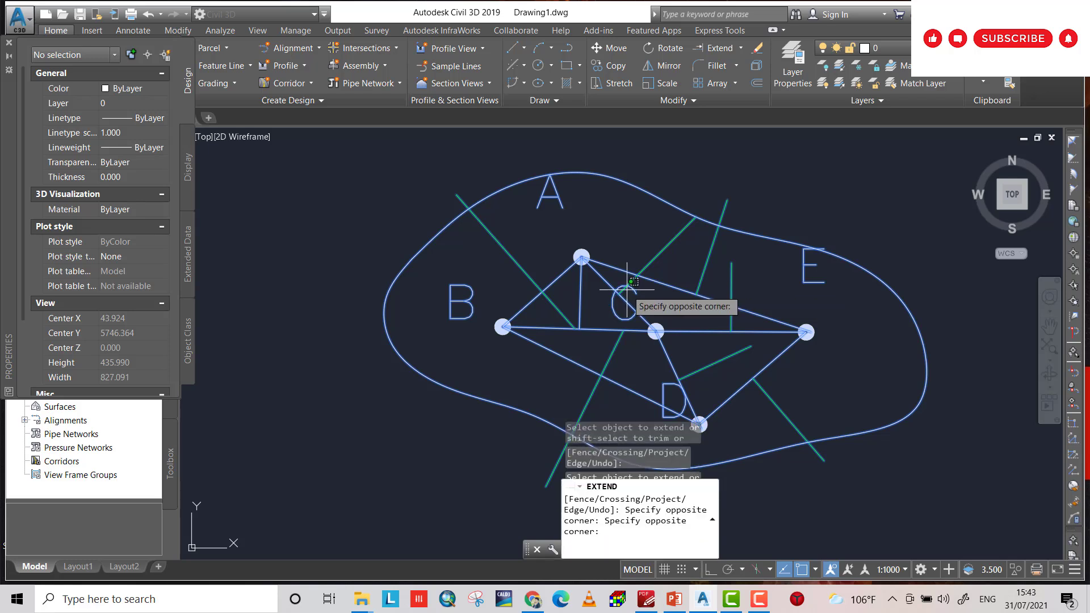
left_click(665, 292)
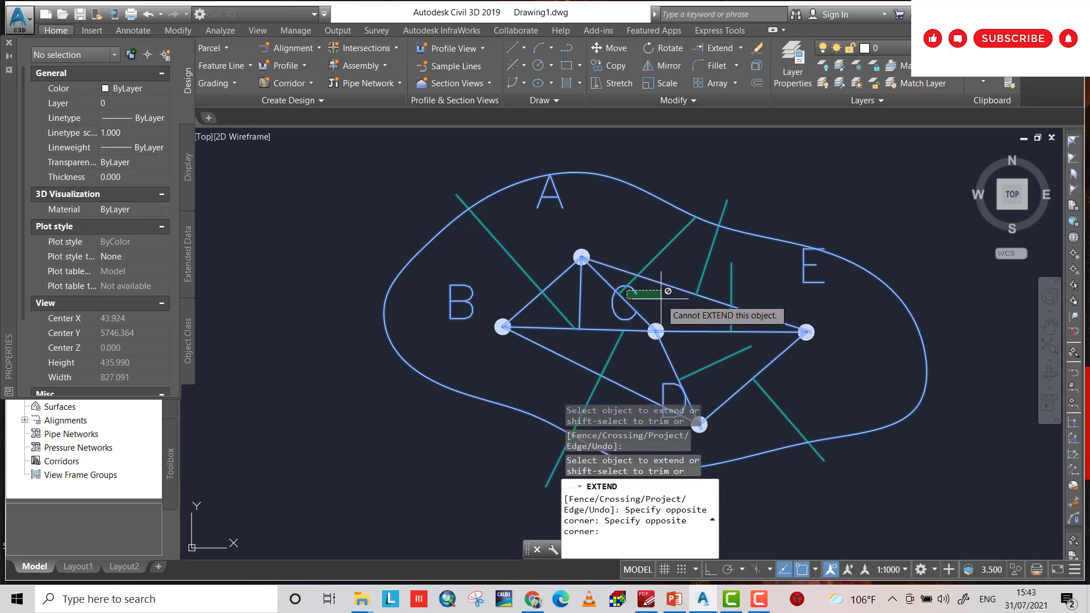
left_click(667, 293)
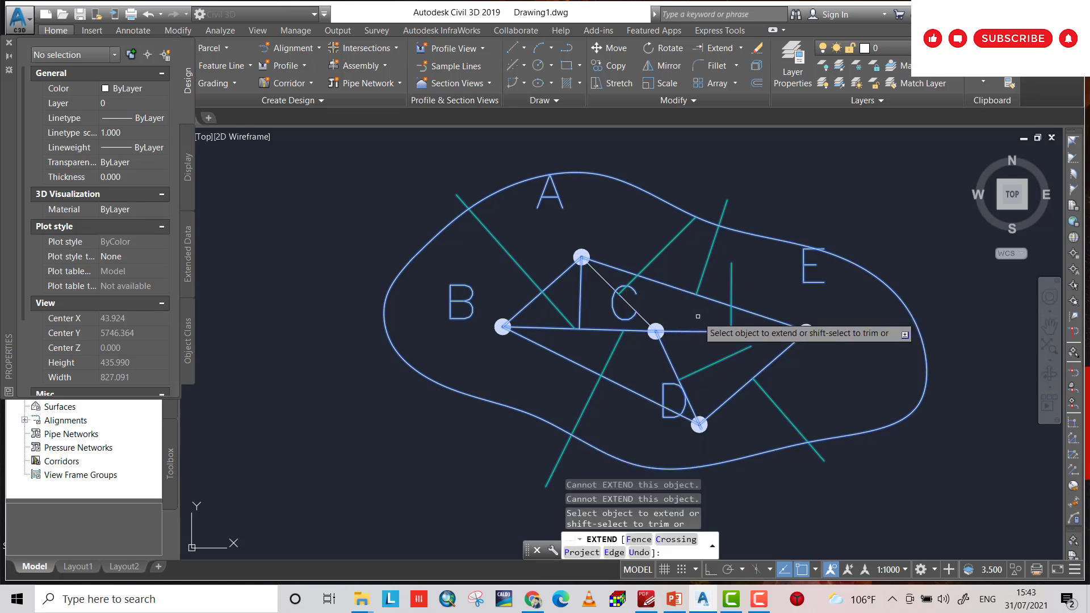
left_click(686, 376)
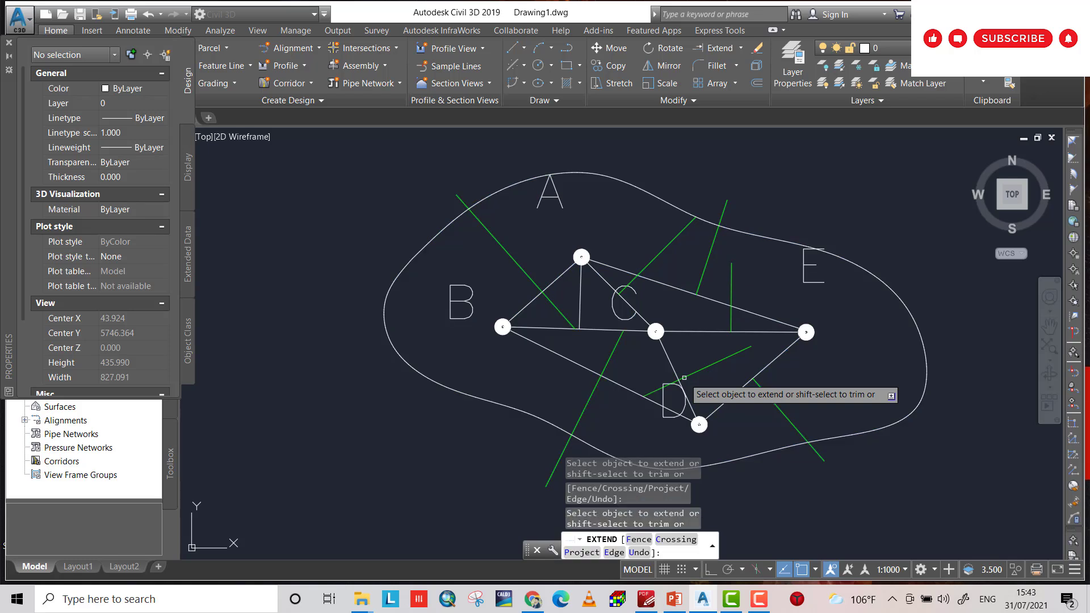
left_click(684, 378)
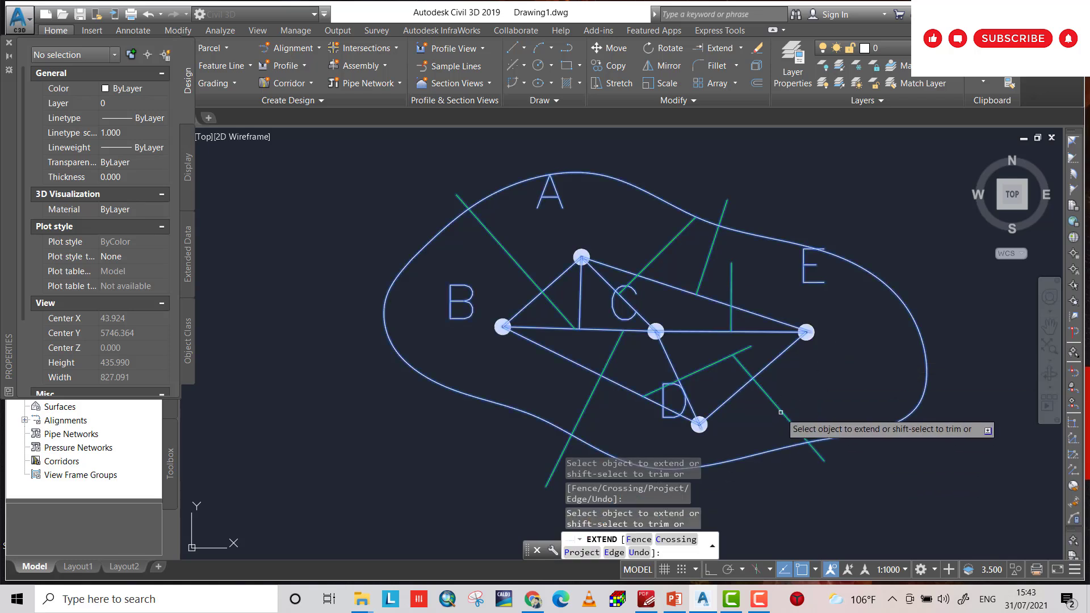
left_click(744, 351)
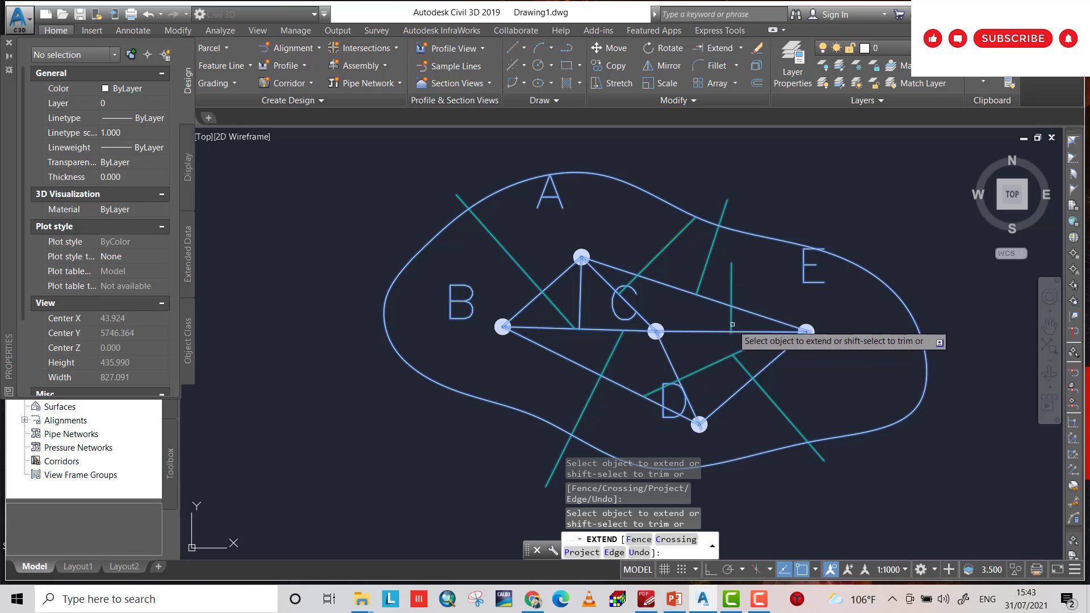
left_click(733, 326)
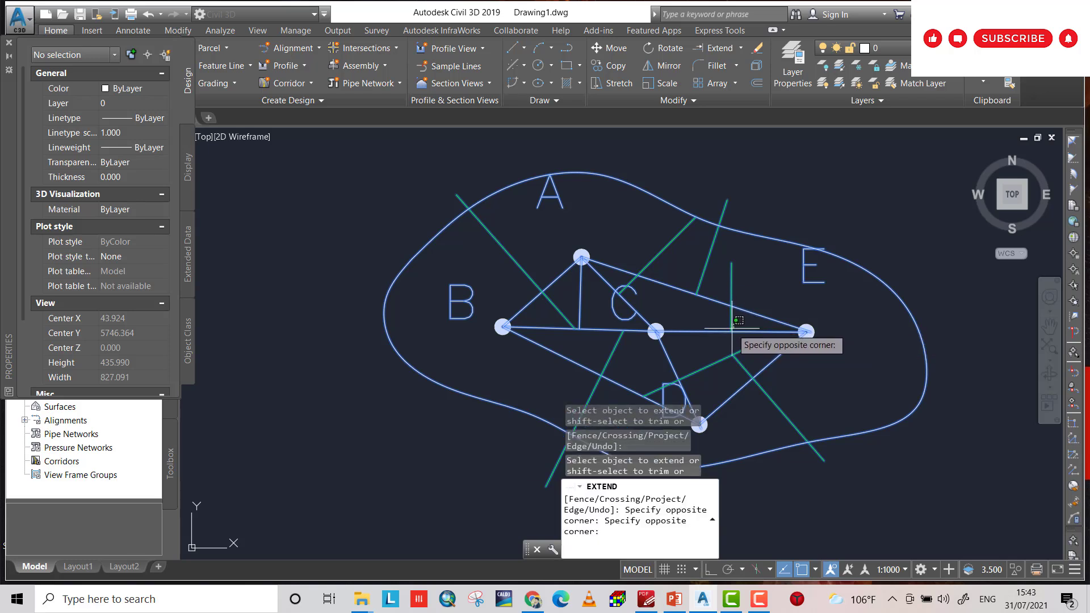
left_click(735, 330)
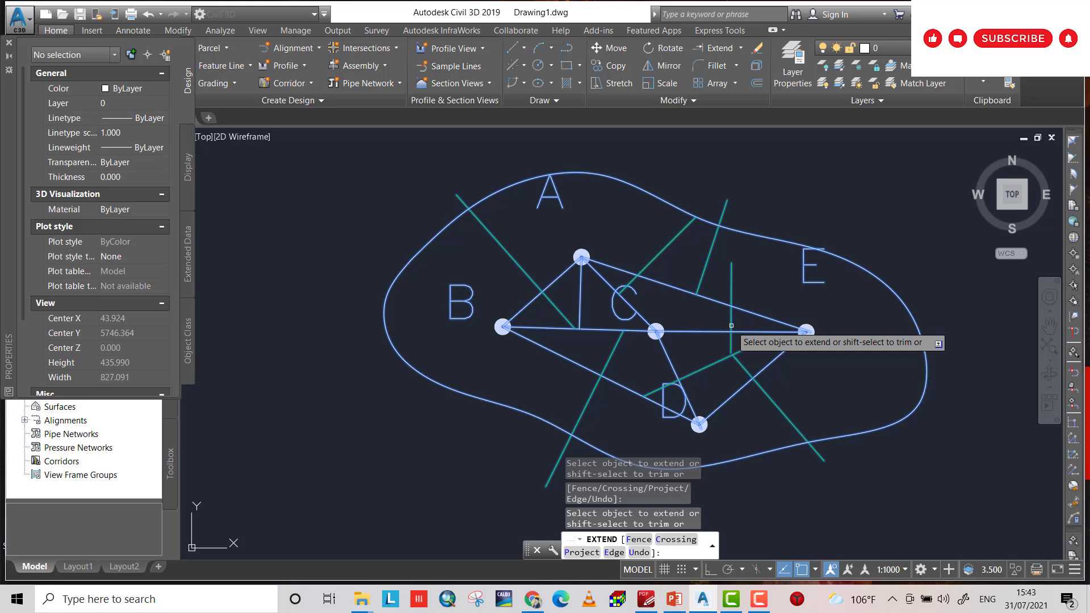
scroll(731, 333, "up", 5)
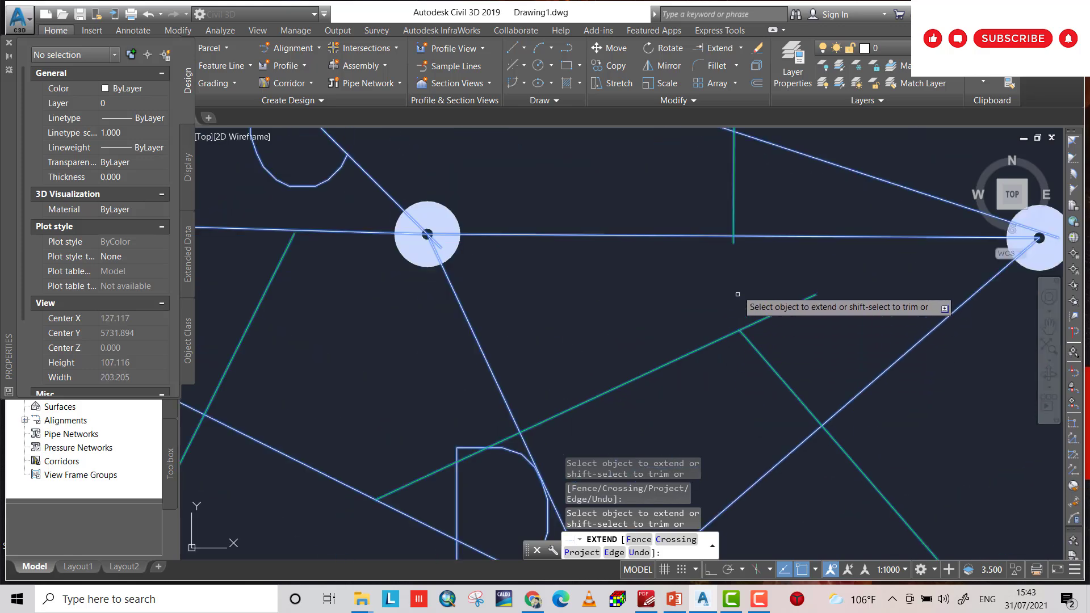
Extend the vertical, horizontal and diagonal bisectors, and the short vertical line toward gauge A.
left_click(731, 214)
left_click(734, 216)
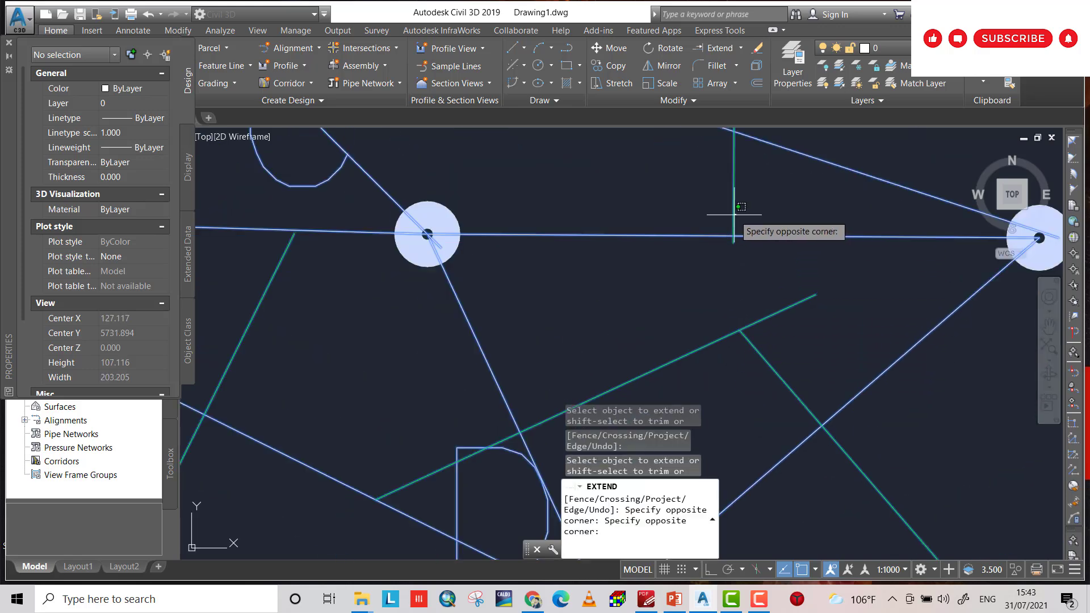
key("Return")
key("Return")
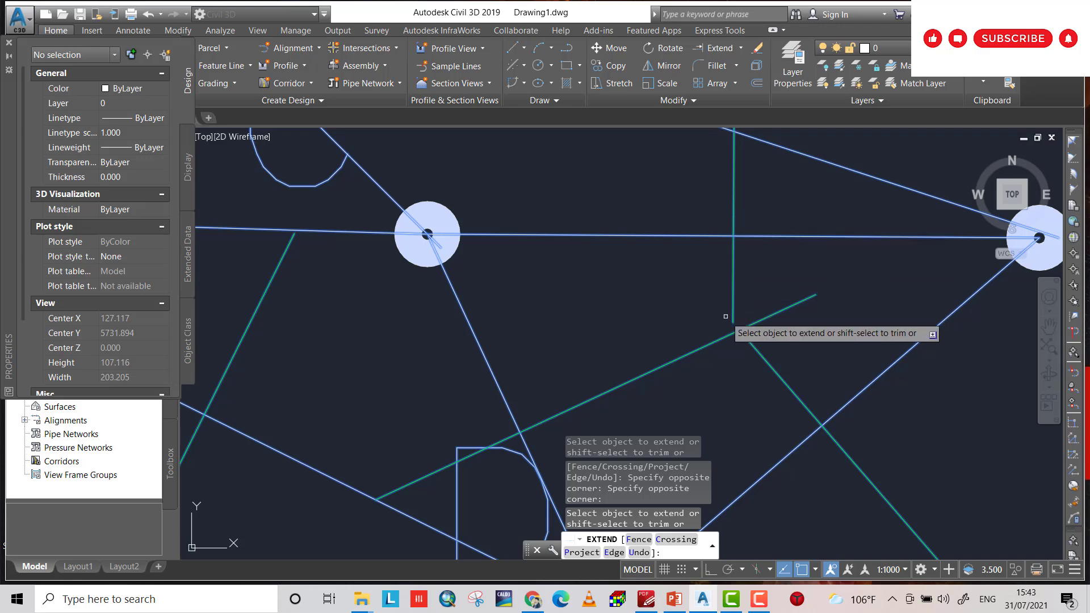
left_click(731, 308)
scroll(838, 385, "down", 4)
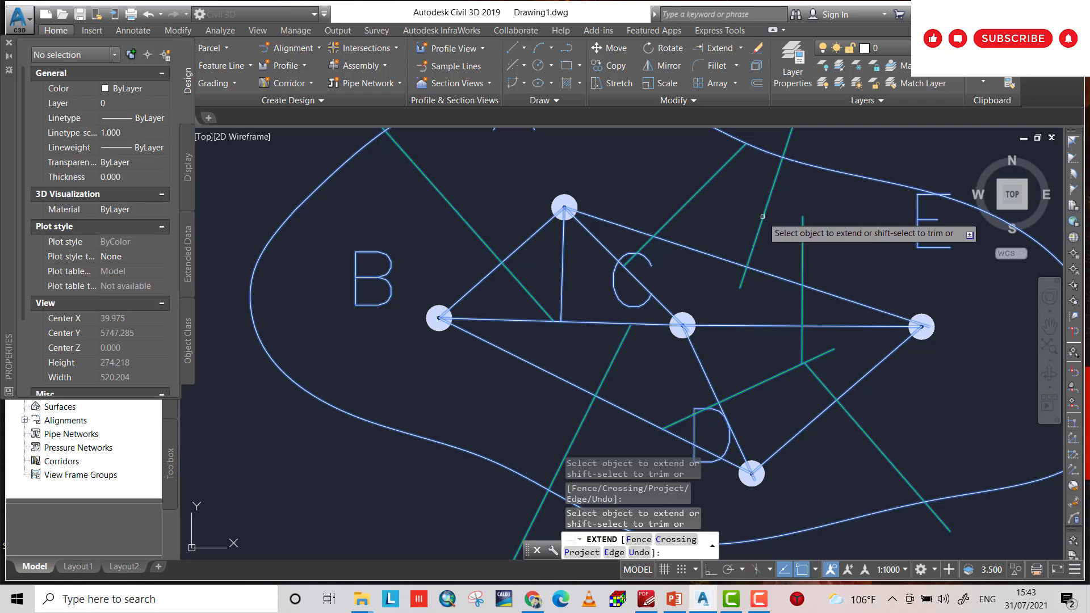
left_click(763, 216, "shift")
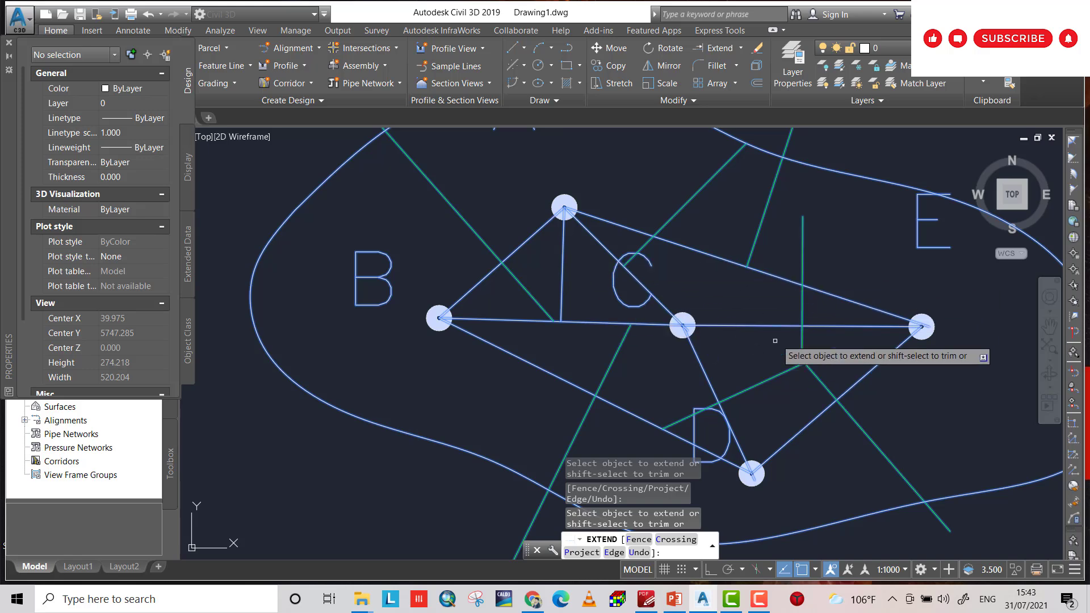
left_click(780, 369)
left_click(632, 253)
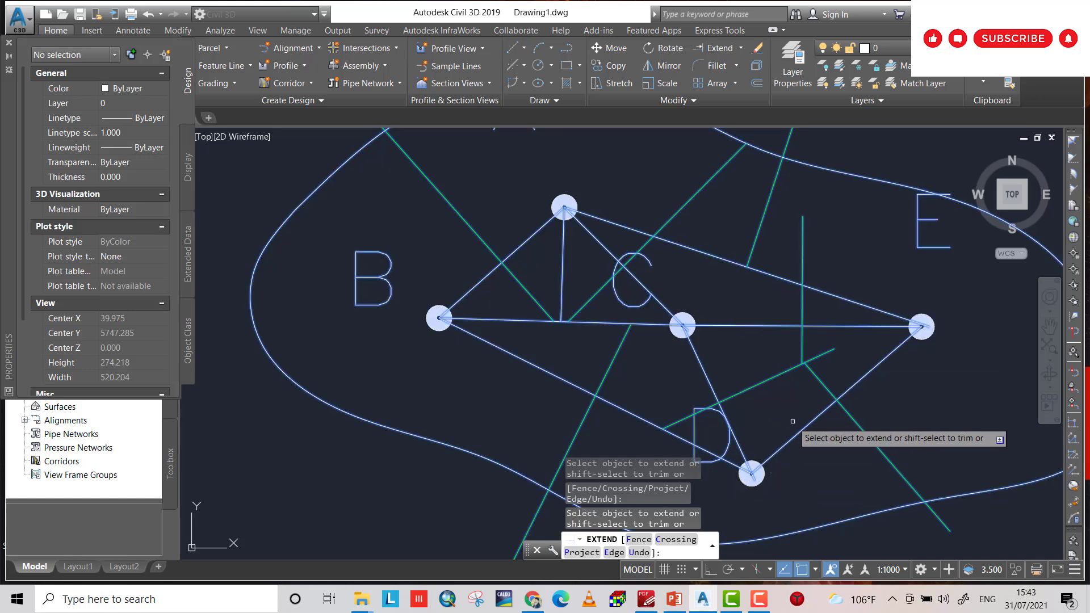
scroll(792, 421, "down", 2)
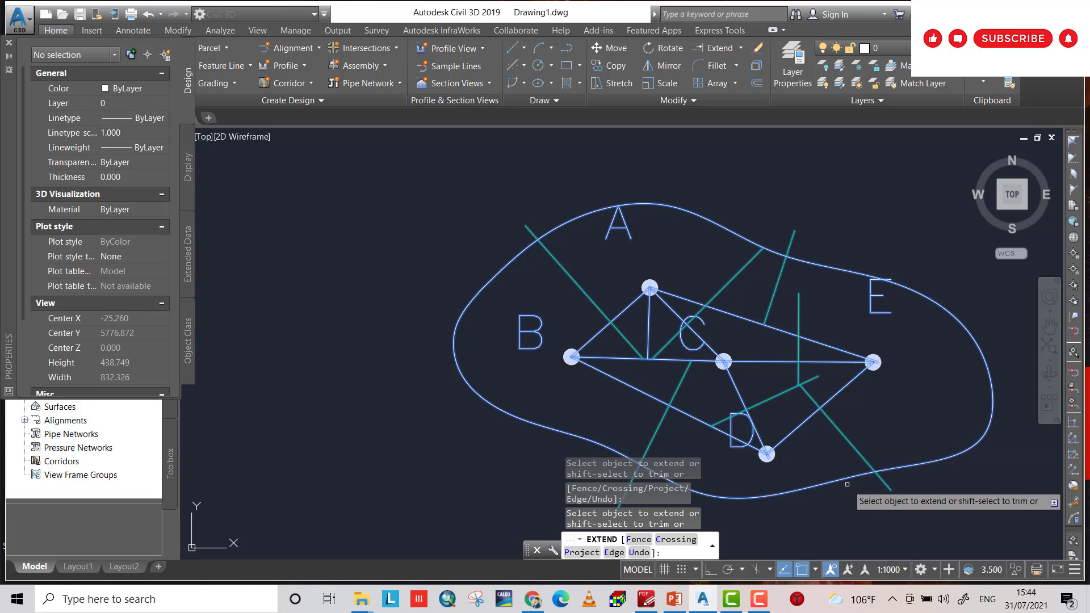
left_click(650, 325)
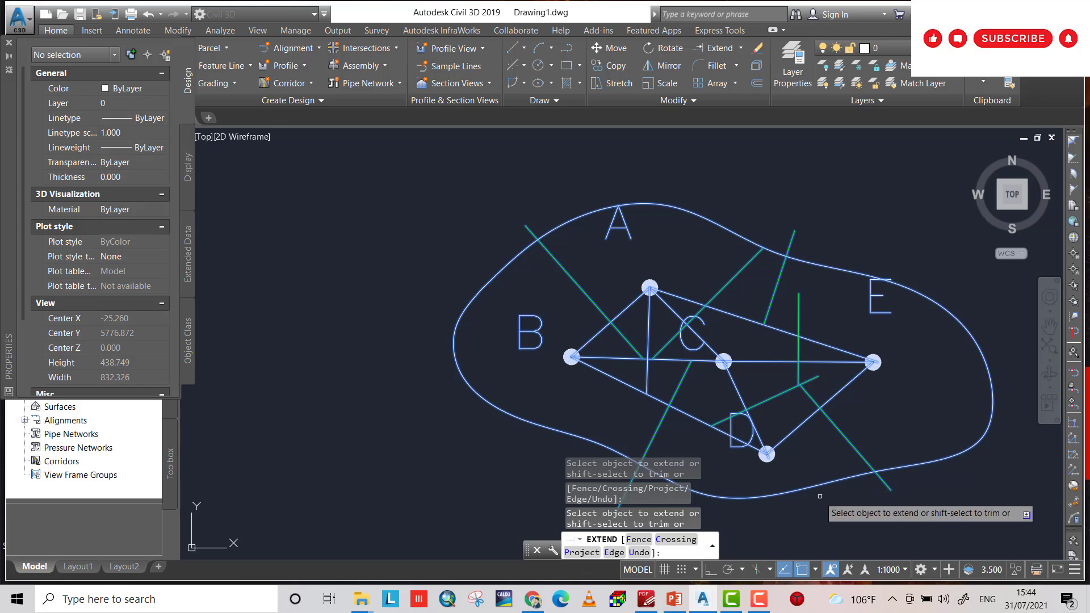
Recolour the vertical line below gauge A to Green through Properties.
key("Escape")
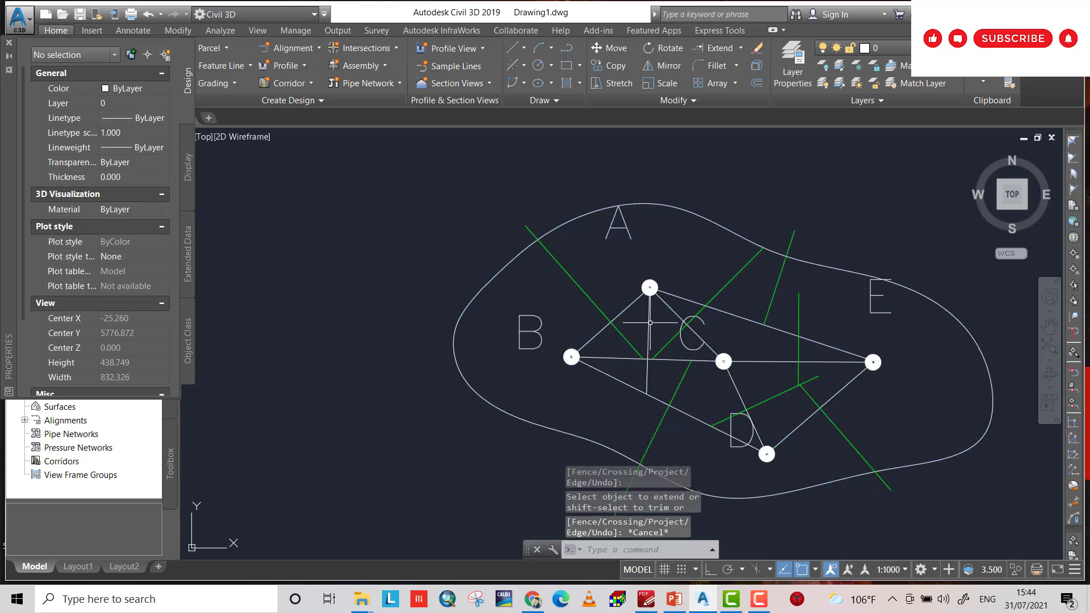
left_click(650, 322)
right_click(649, 322)
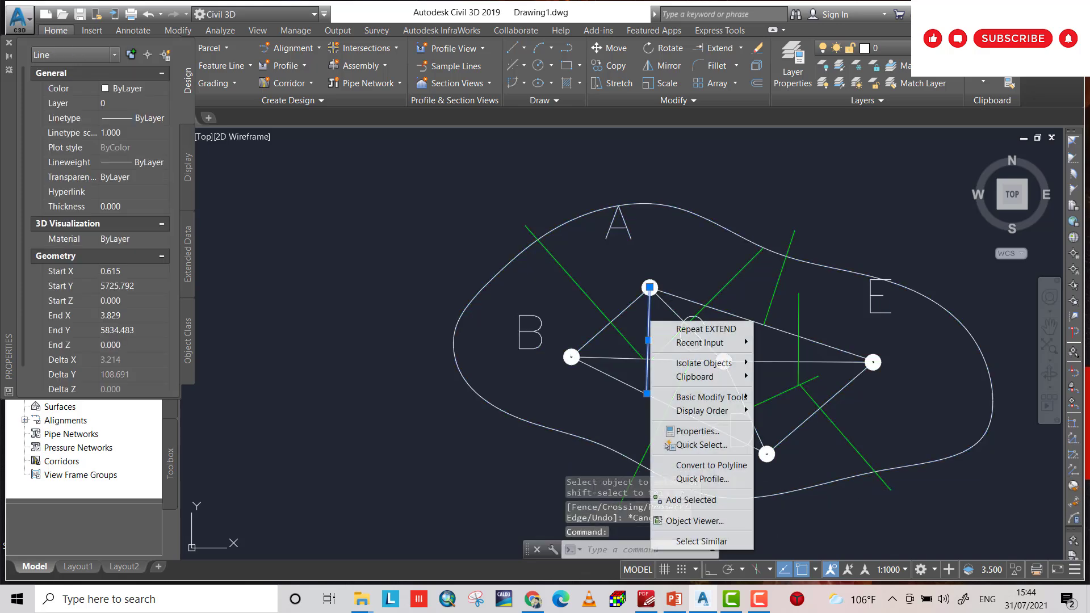
left_click(726, 433)
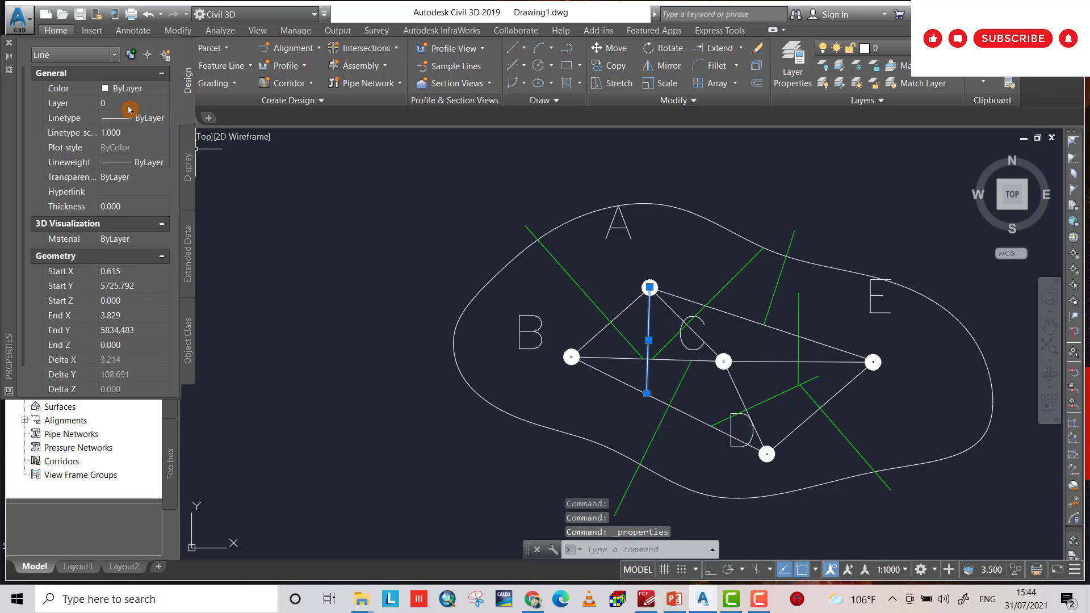
left_click(142, 90)
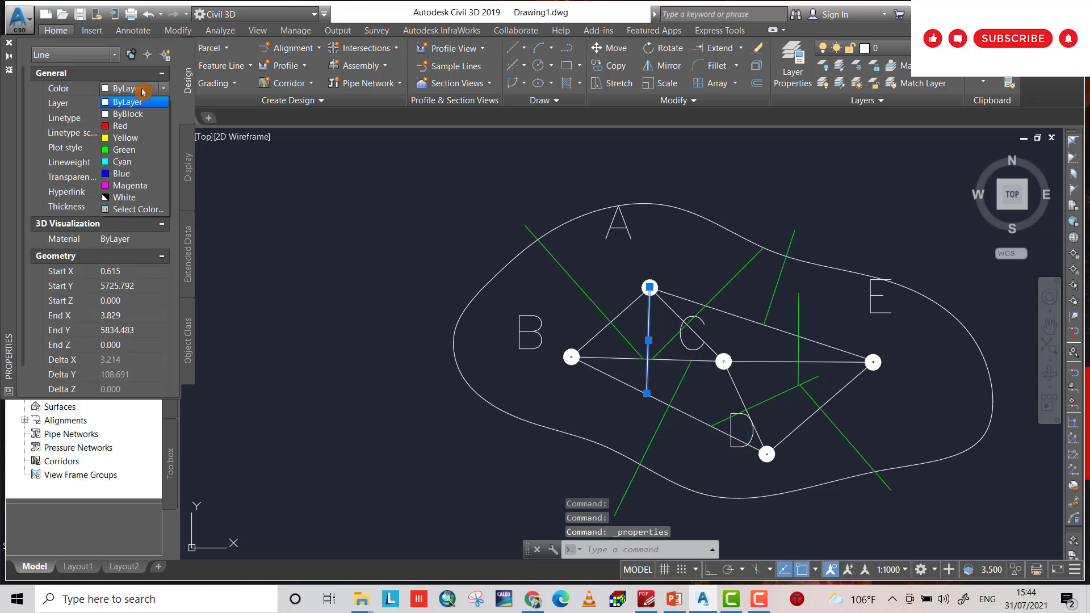
left_click(115, 152)
key("Escape")
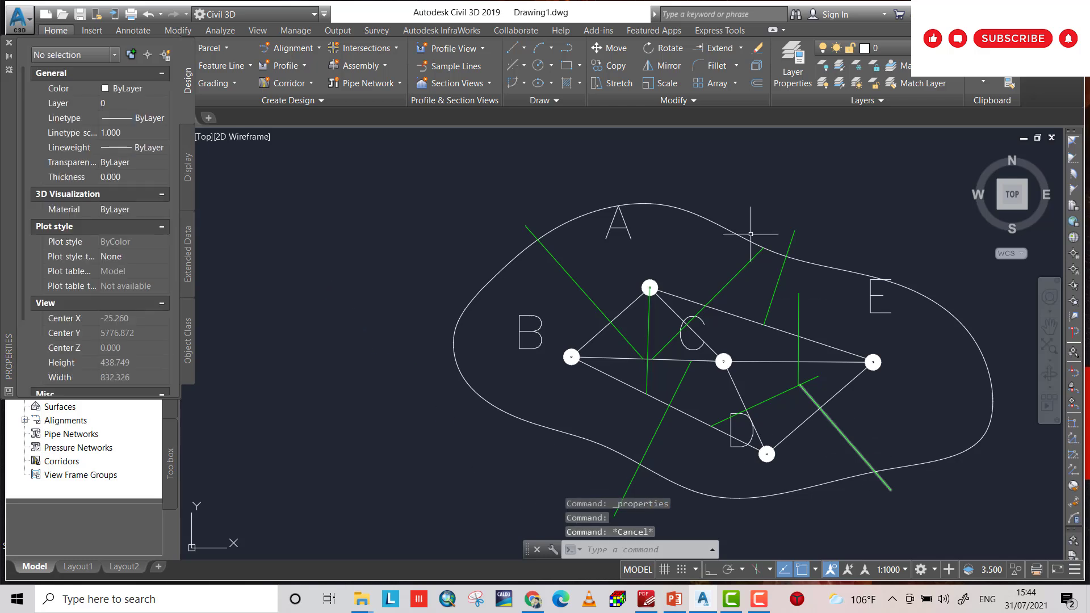
Select all objects as cutting edges and start Trim from the Modify panel.
key("ctrl+a")
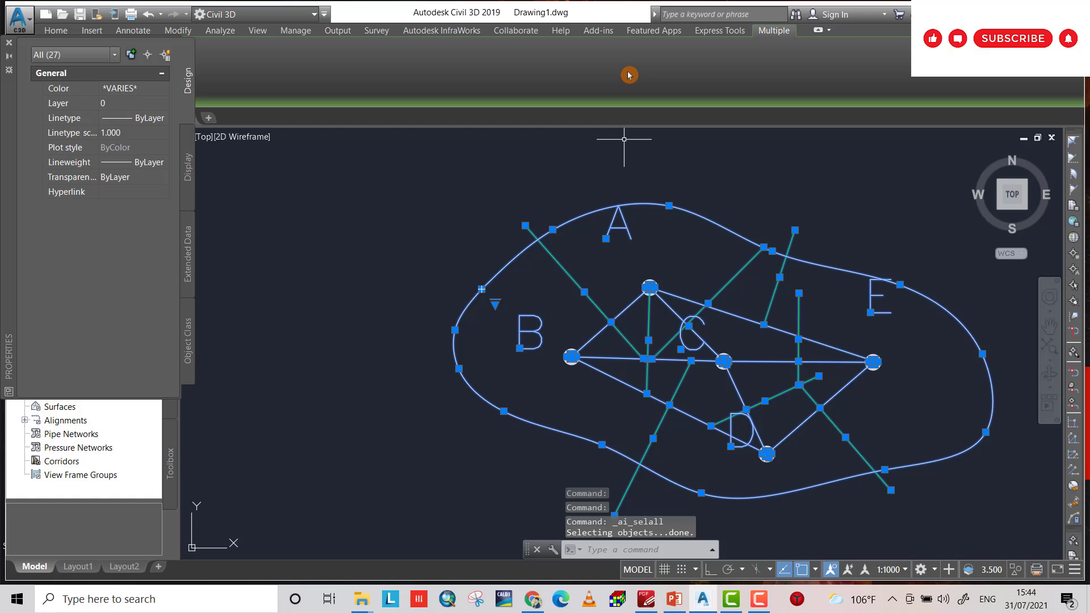
left_click(73, 30)
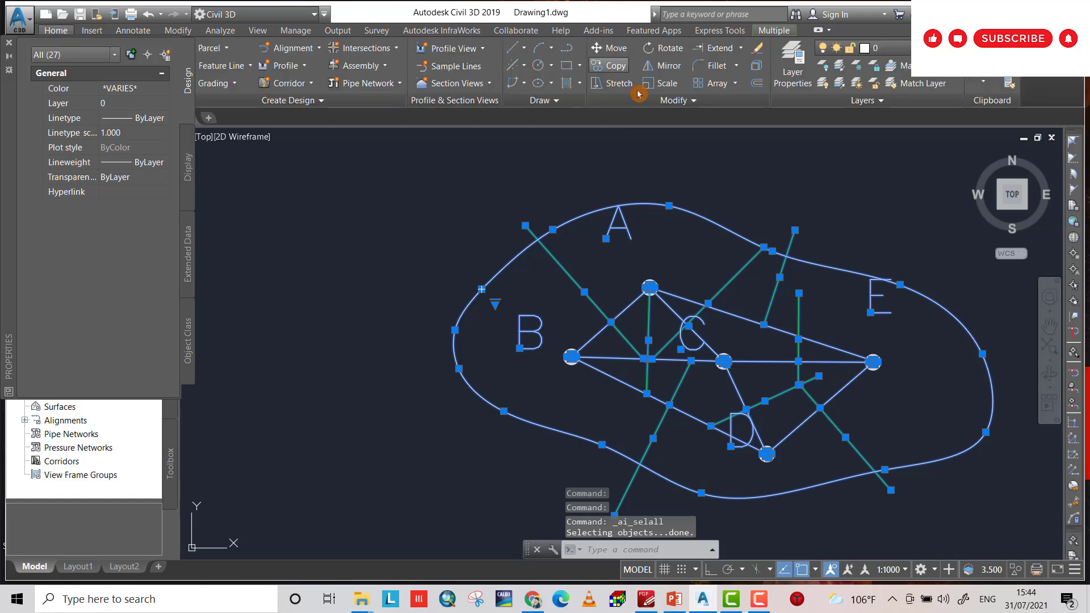
left_click(678, 100)
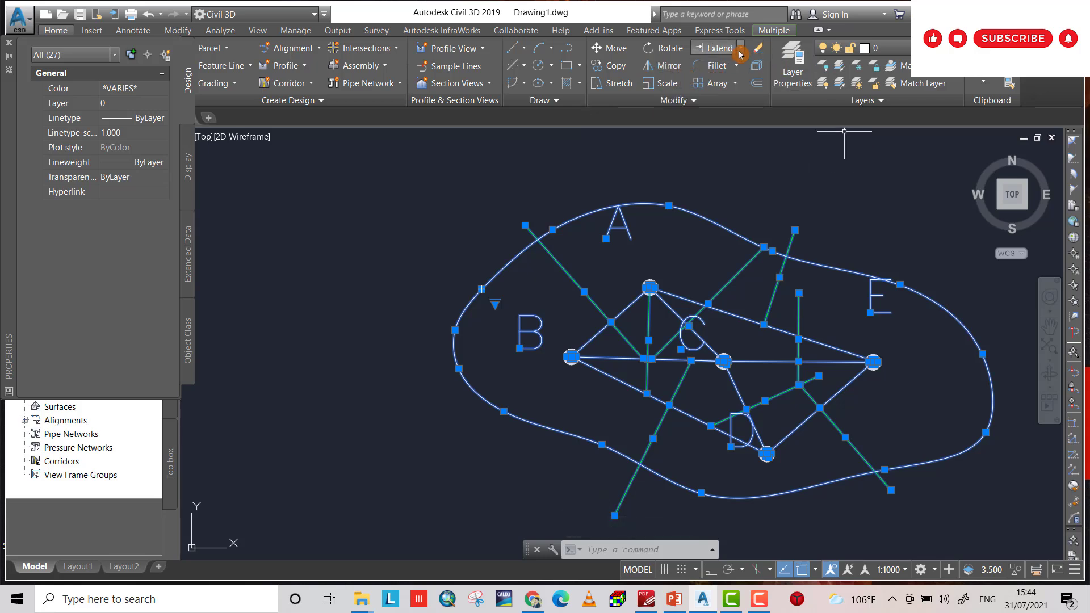
left_click(728, 73)
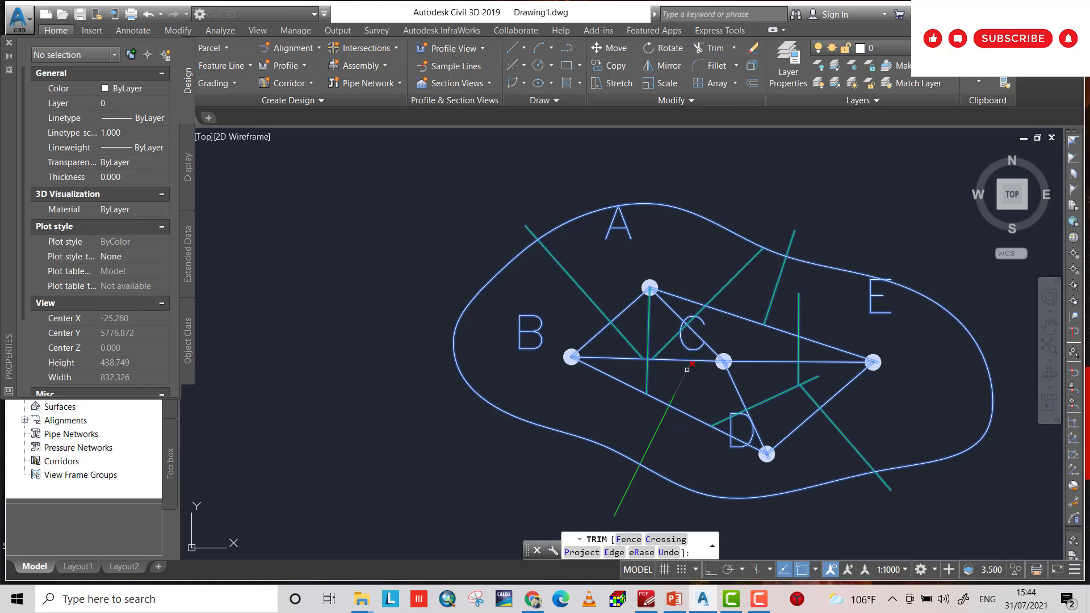
Trim the overhanging green bisector piece and the D–E, B–D and C–E edge ends.
left_click(685, 373)
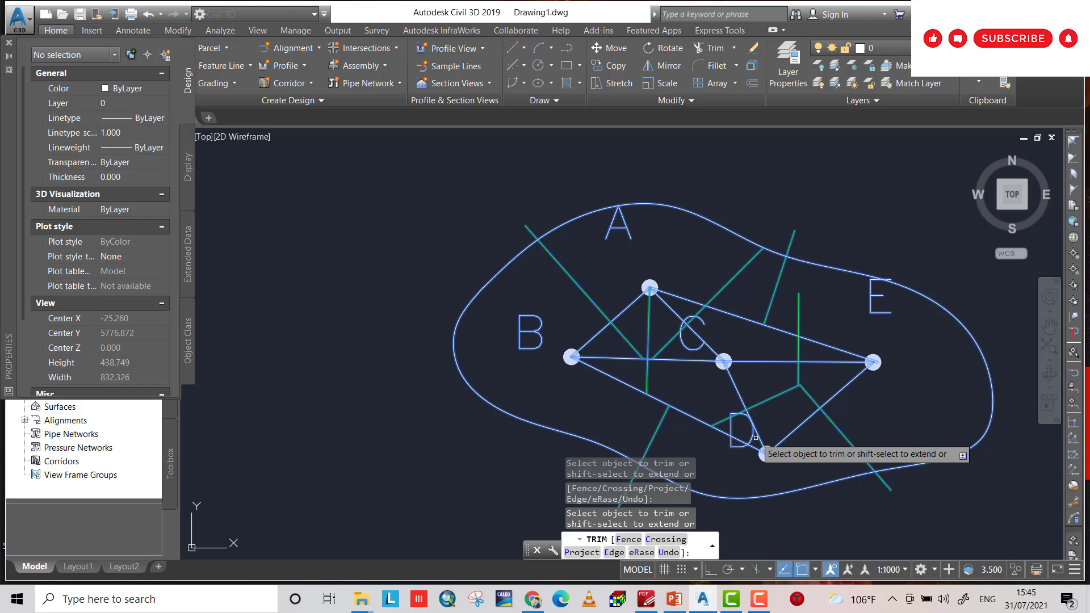
scroll(763, 450, "up", 3)
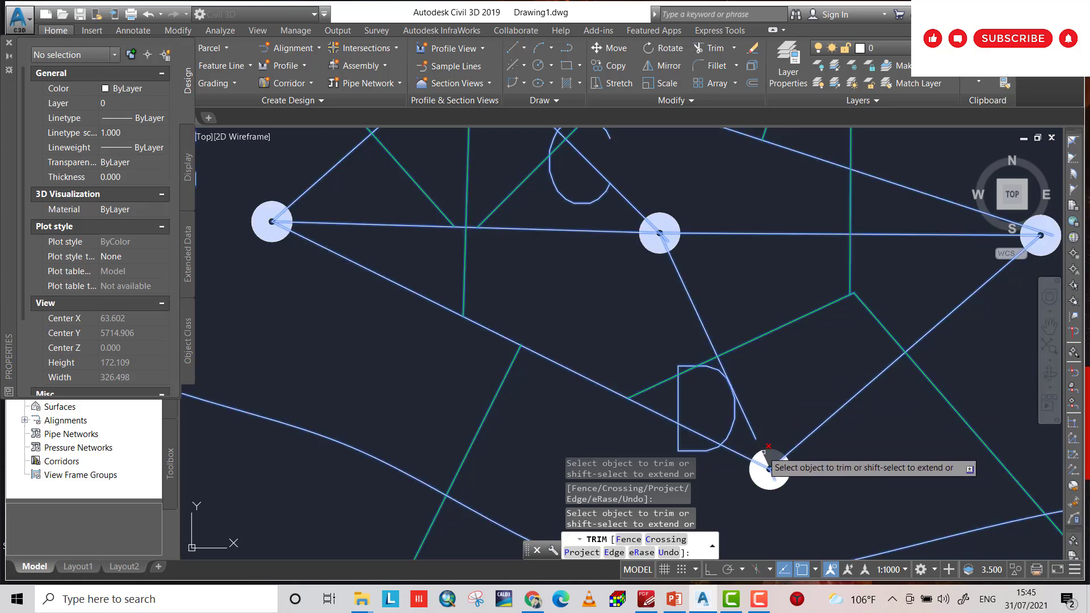
scroll(882, 411, "down", 3)
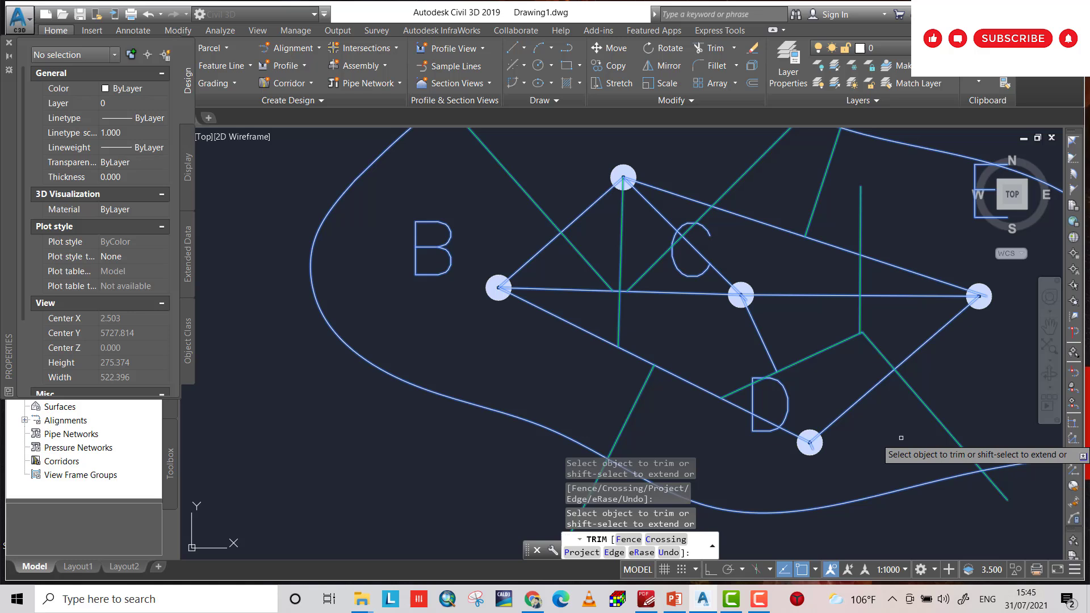
scroll(882, 411, "down", 3)
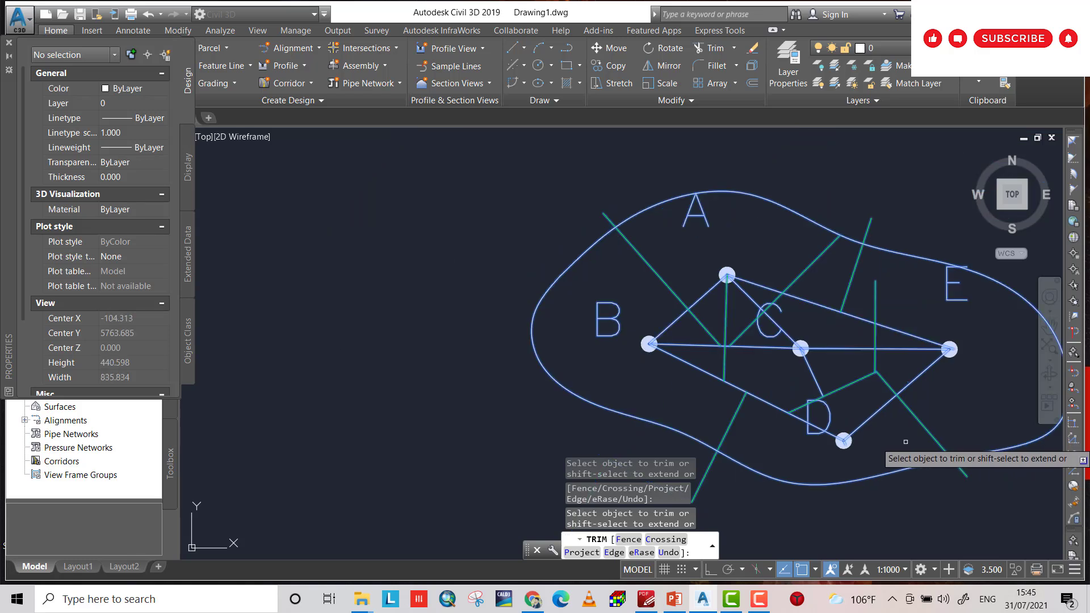
left_click(899, 393)
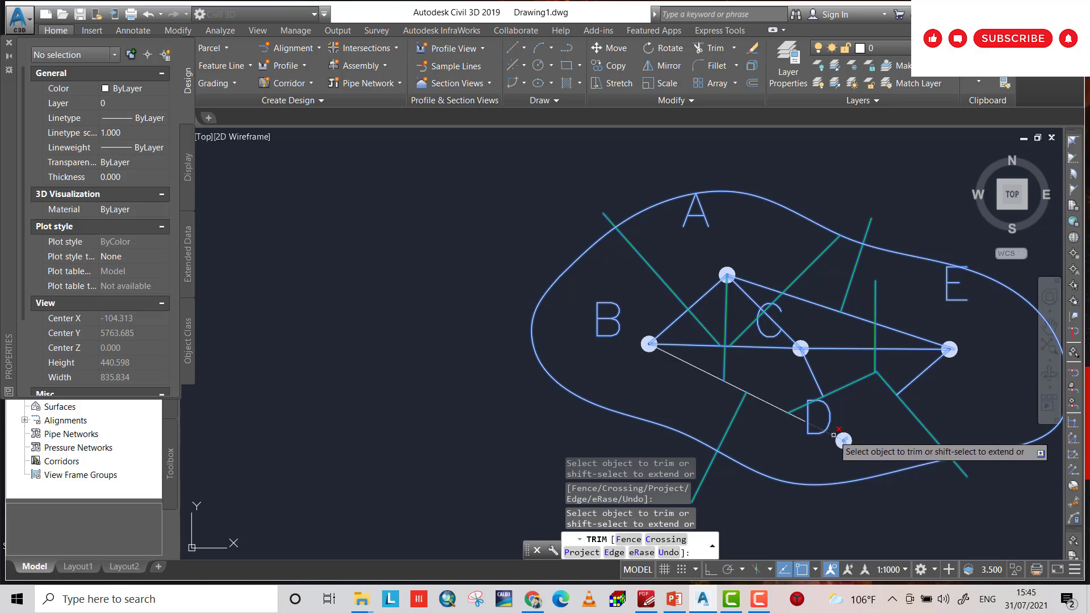
left_click(816, 426)
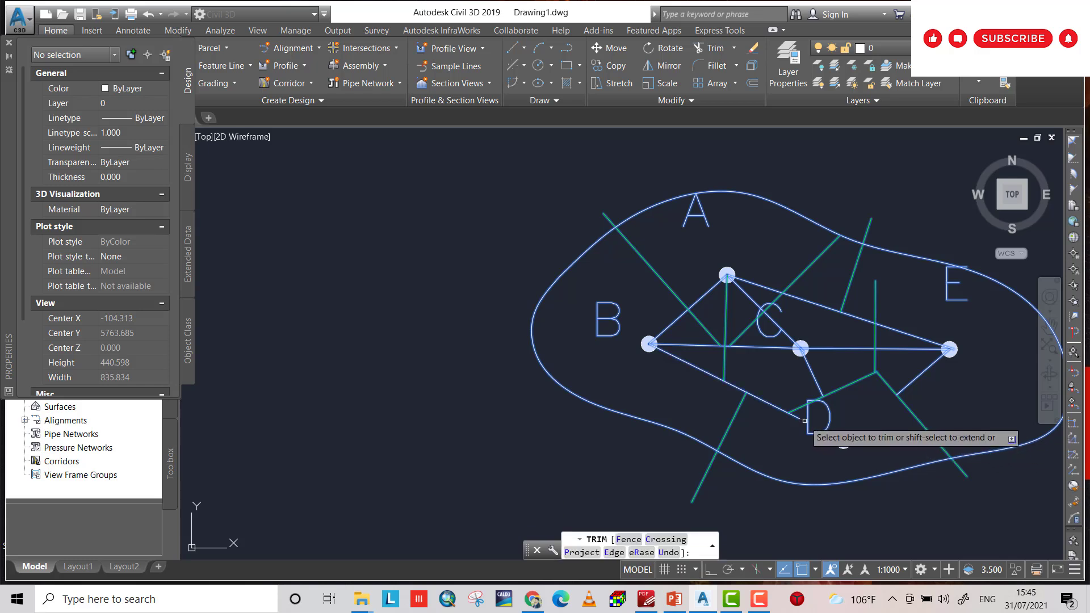
scroll(930, 477, "down", 2)
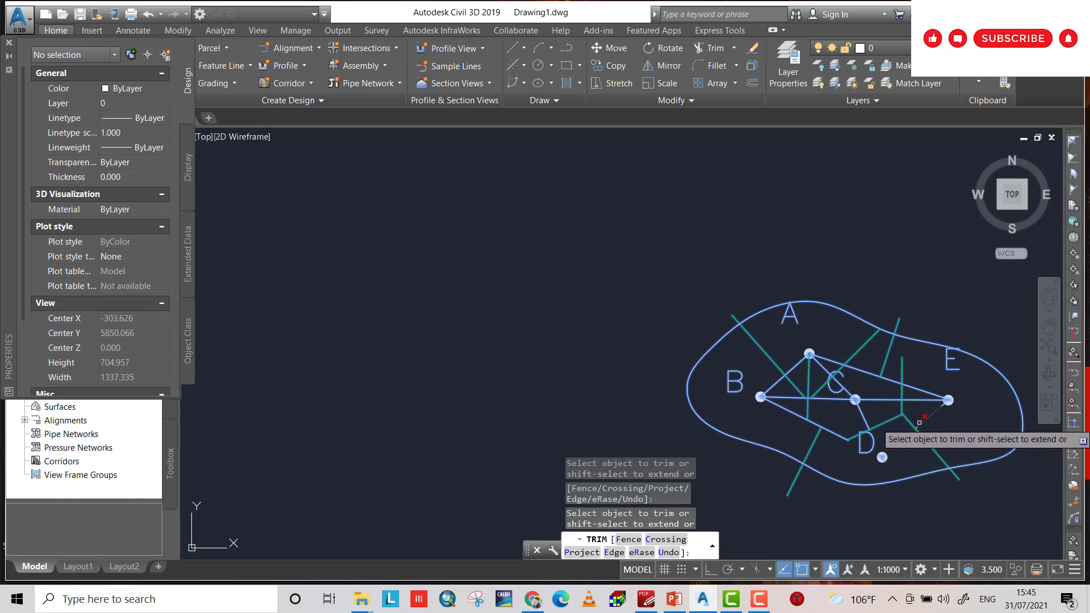
scroll(934, 426, "up", 2)
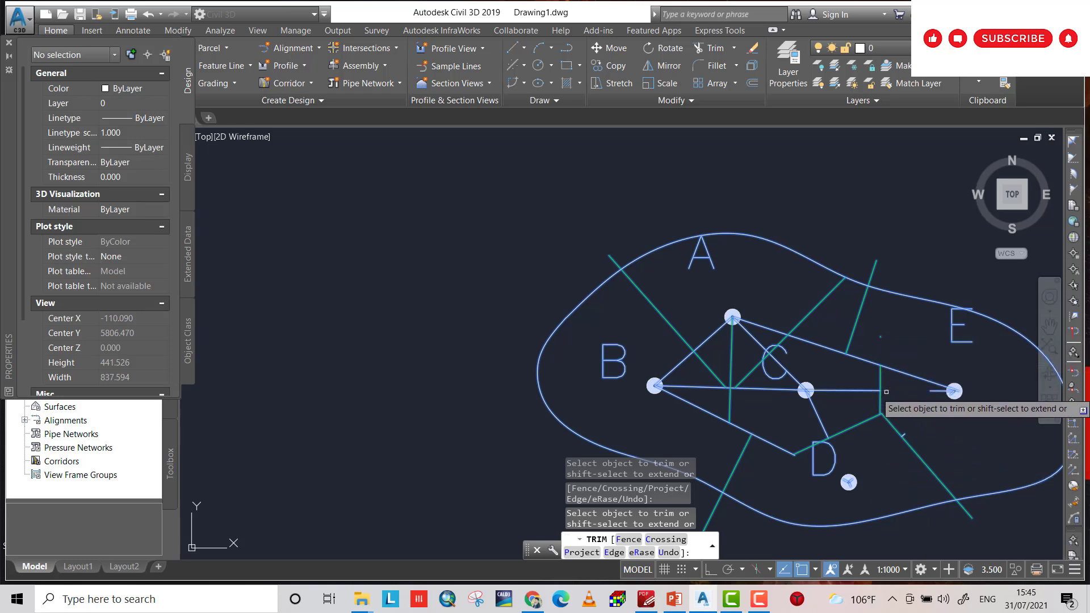
left_click(947, 388)
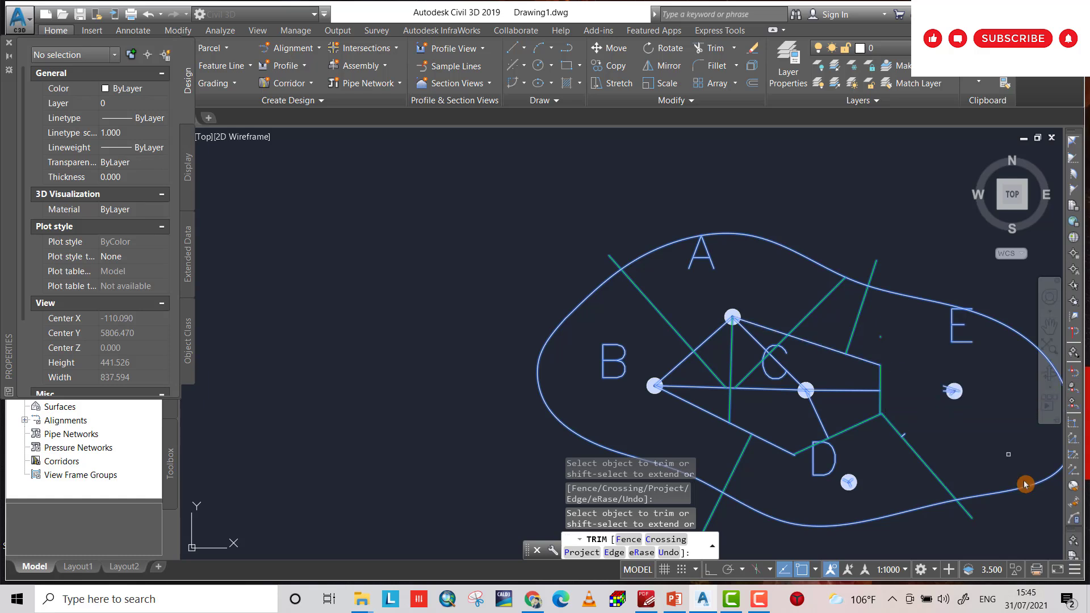
scroll(952, 391, "down", 2)
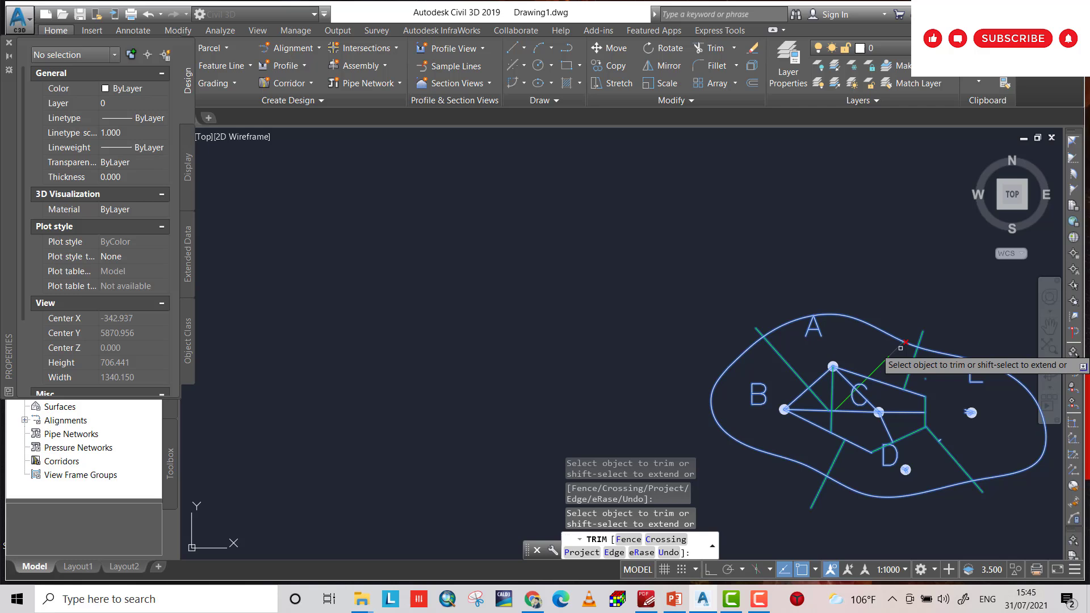
left_click(946, 414)
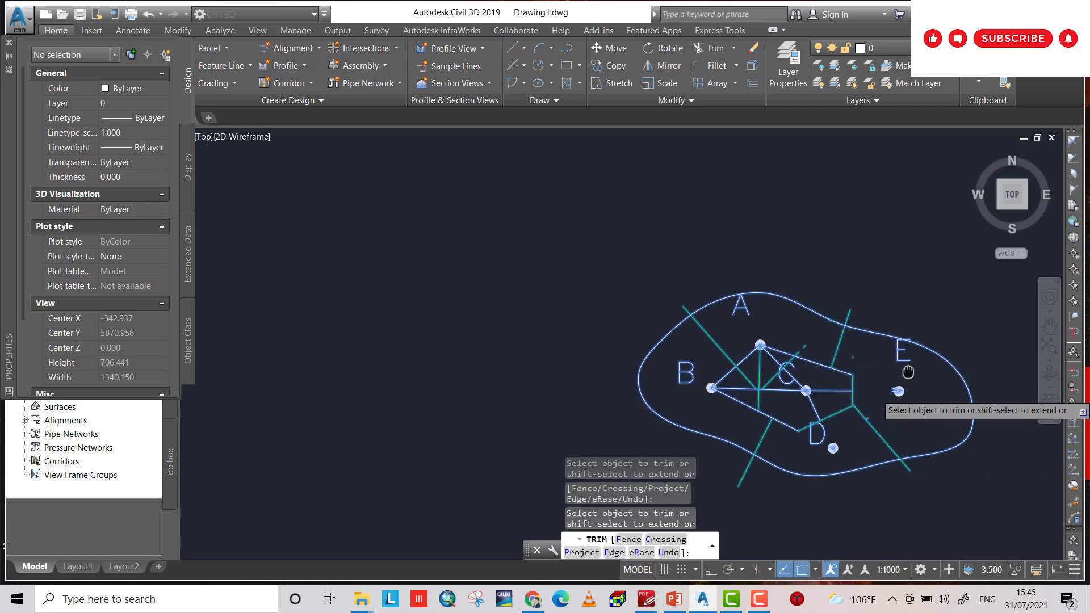
Trim the A–E edge end and the segment at the inner polygon's right corner.
middle_click_drag(875, 373, 597, 257)
scroll(596, 258, "up", 3)
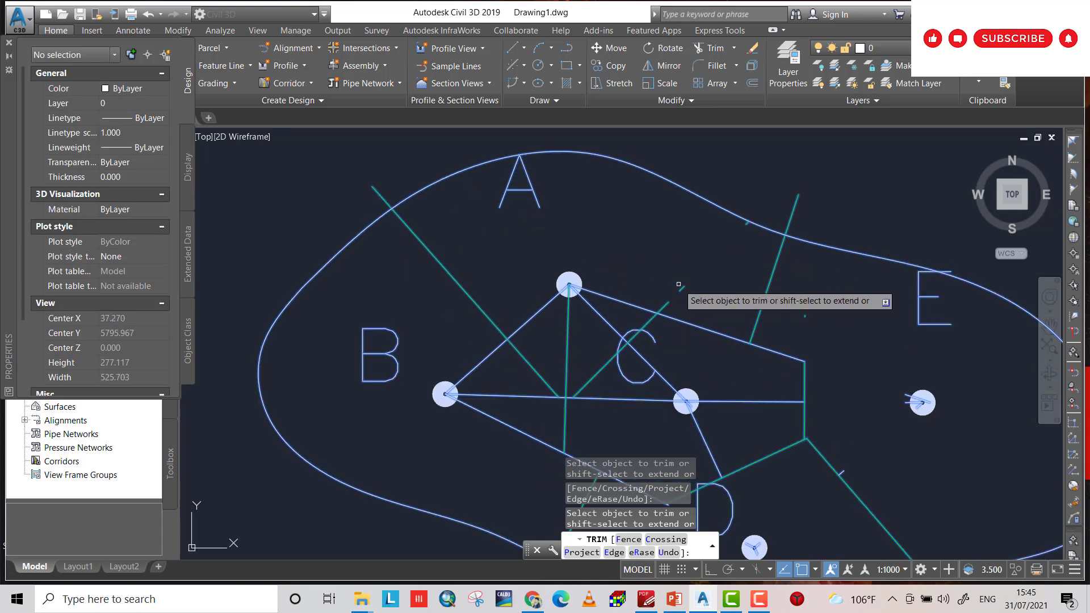
left_click(682, 287)
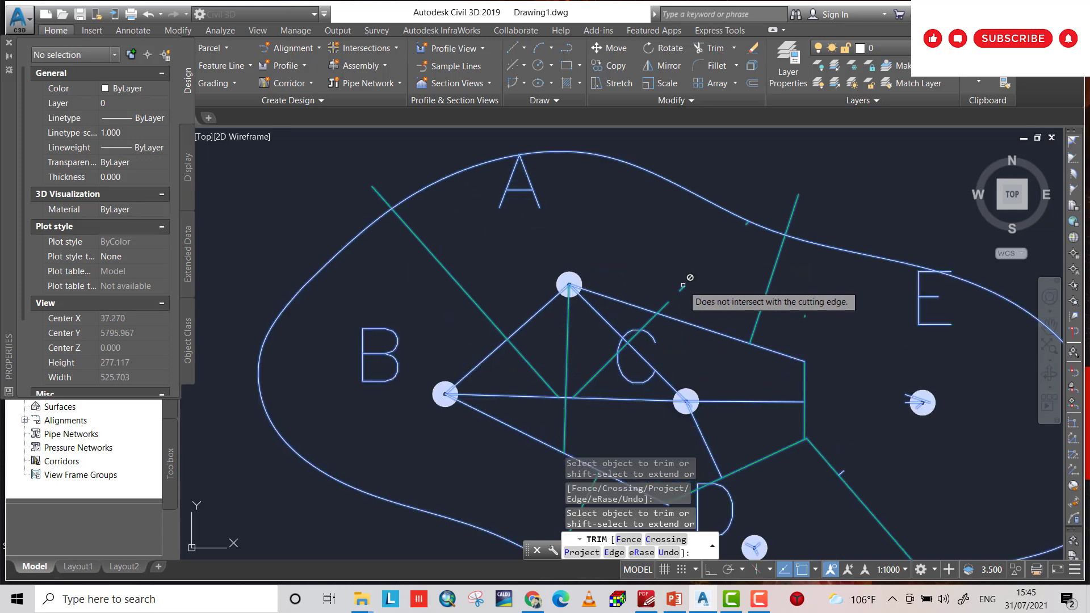
scroll(786, 357, "down", 3)
scroll(787, 357, "down", 2)
left_click(787, 354)
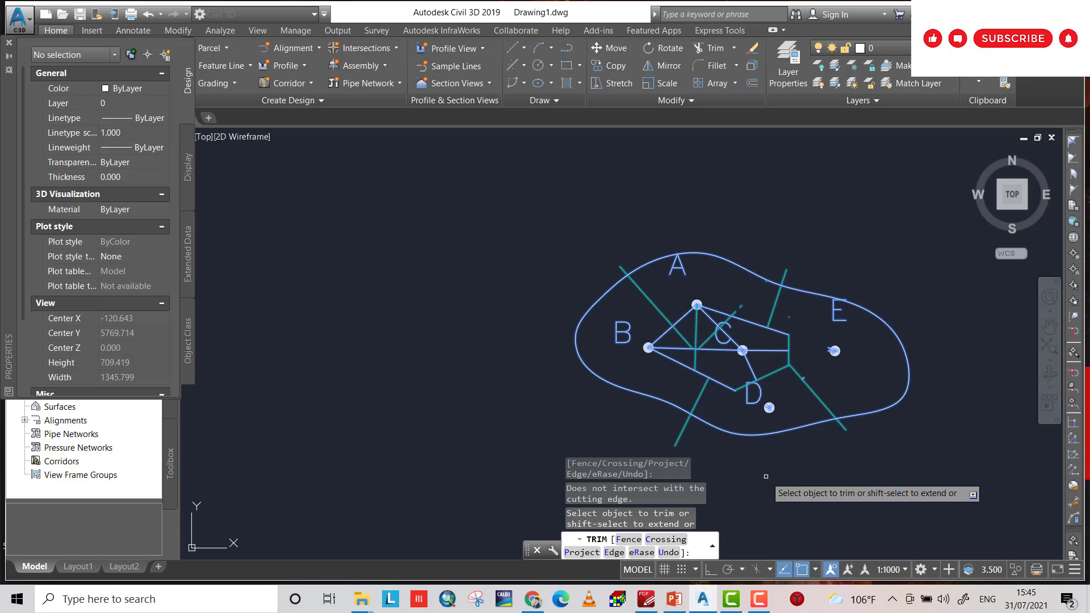
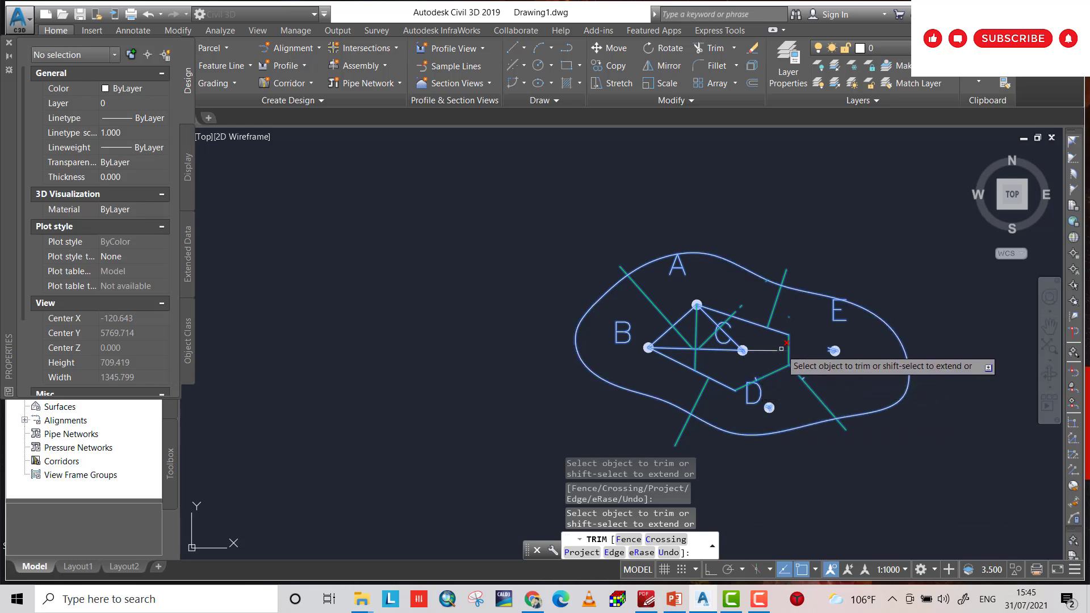
Trim the leftover triangulation and diagonal line pieces right of C and near D.
left_click(779, 344)
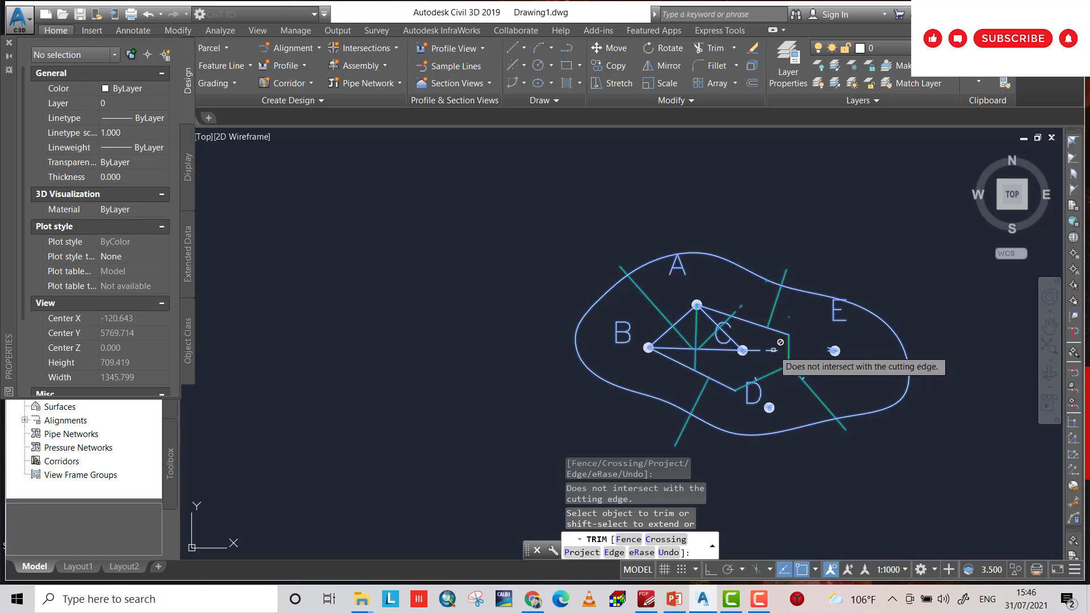
left_click(767, 375)
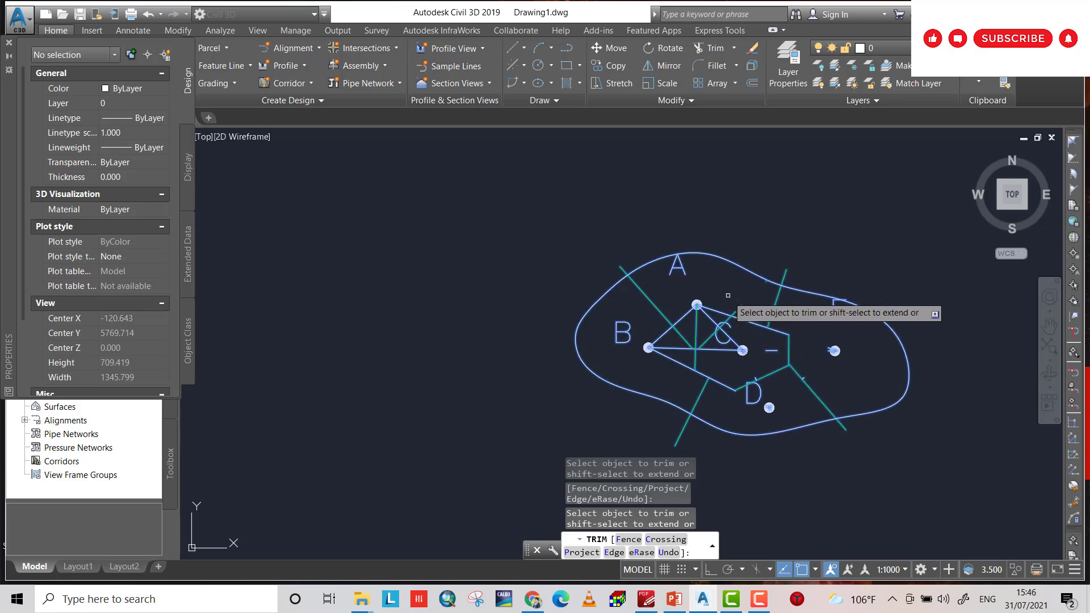
left_click(743, 306)
scroll(743, 306, "up", 2)
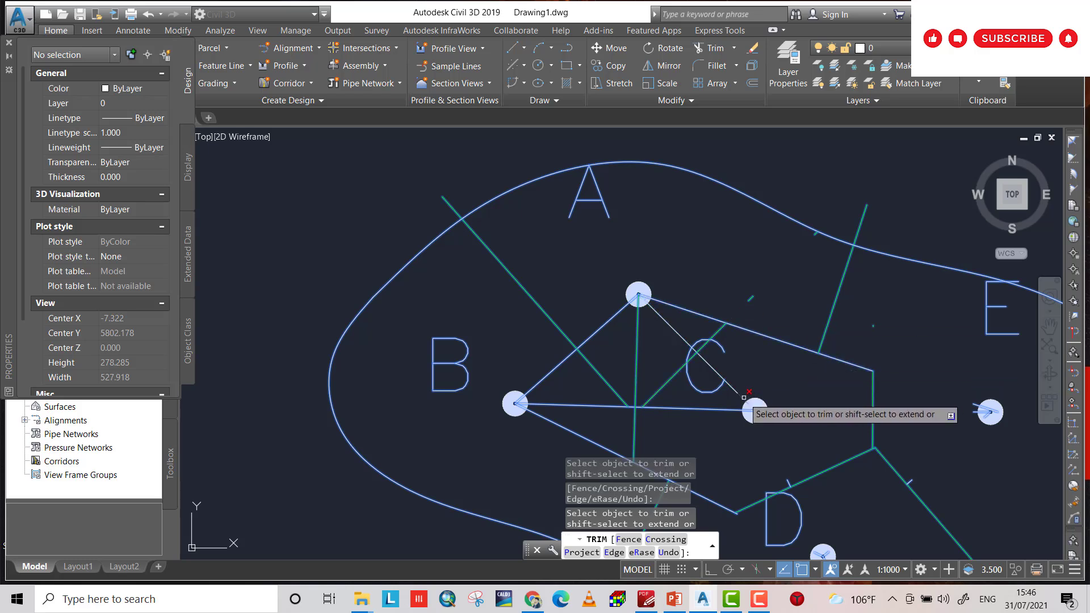
left_click(731, 373)
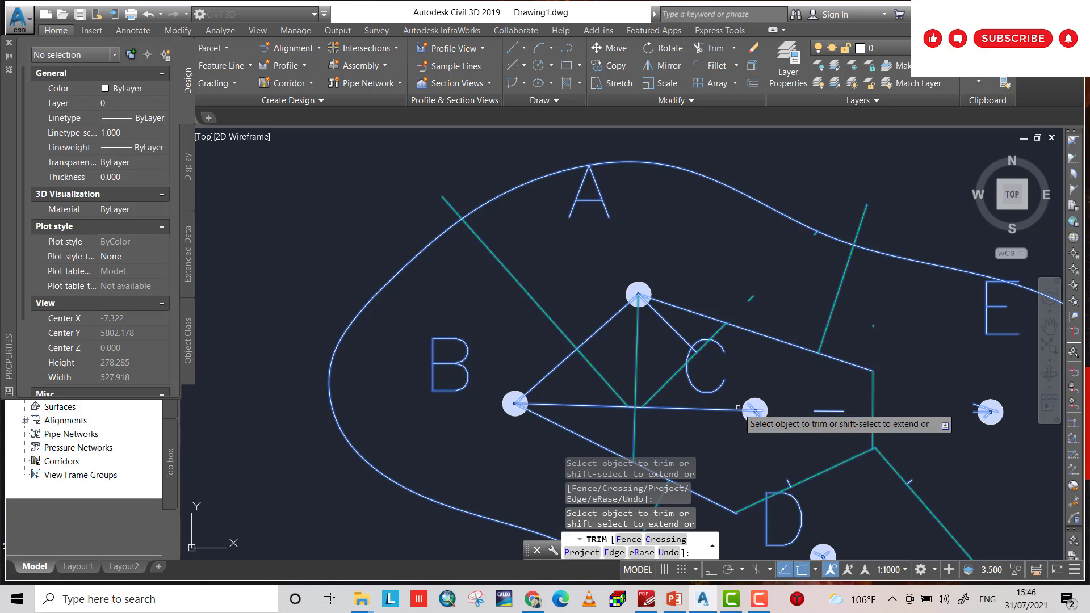
left_click(695, 409)
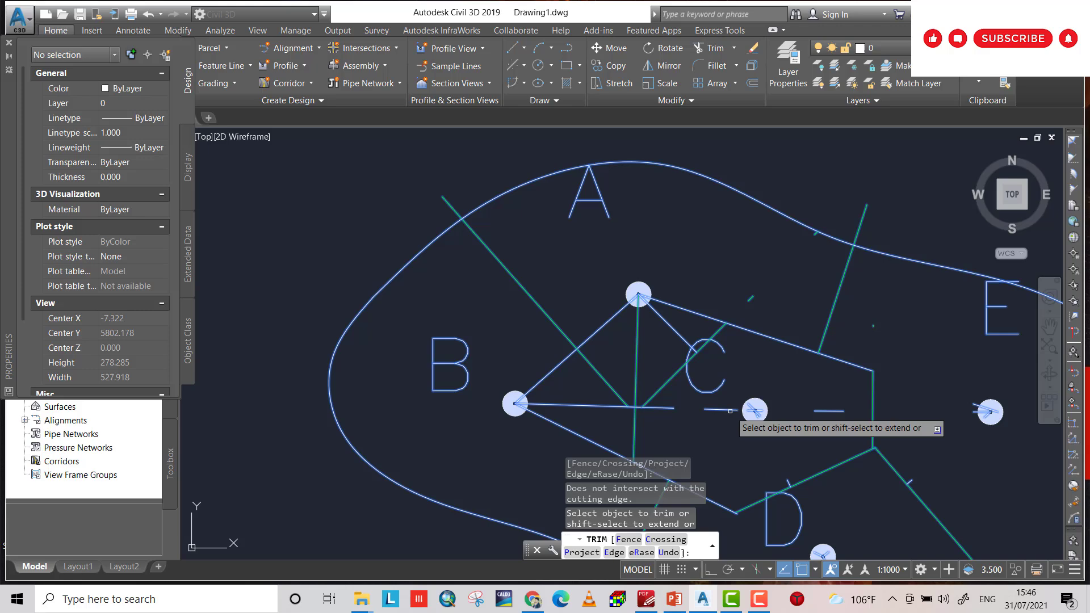
left_click_drag(730, 411, 707, 411)
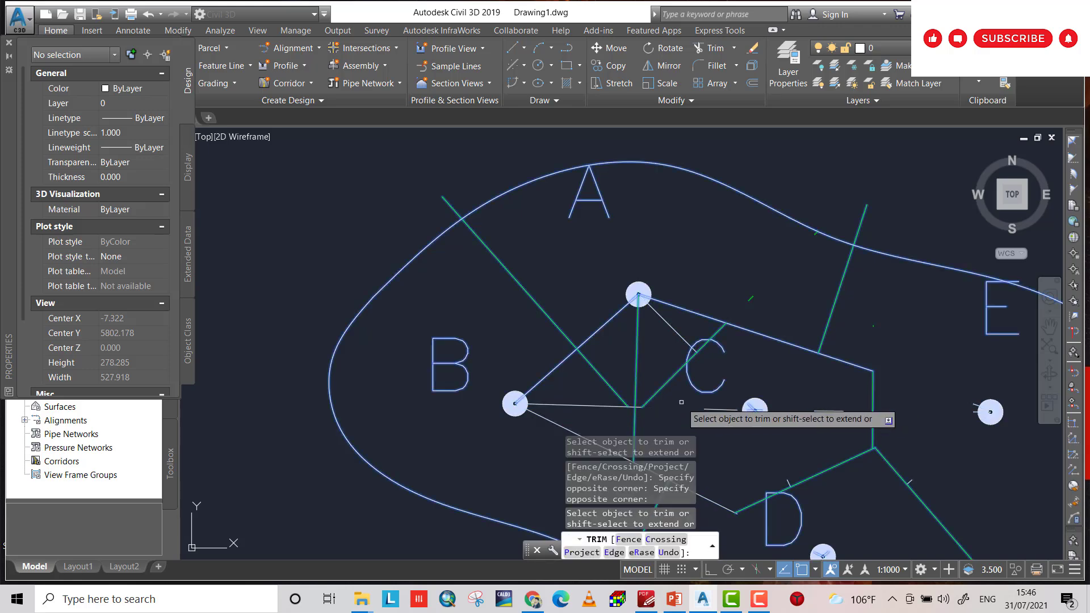
scroll(687, 415, "up", 1)
scroll(687, 415, "down", 2)
scroll(698, 435, "down", 2)
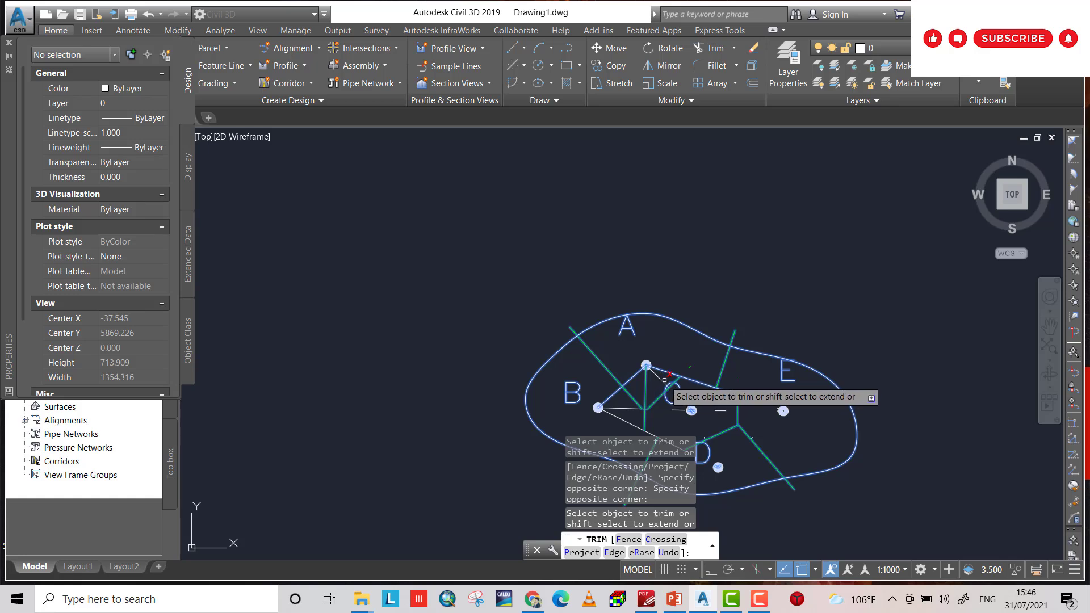
Trim the remaining small segments and bisector pieces around C and toward station B.
left_click(669, 375)
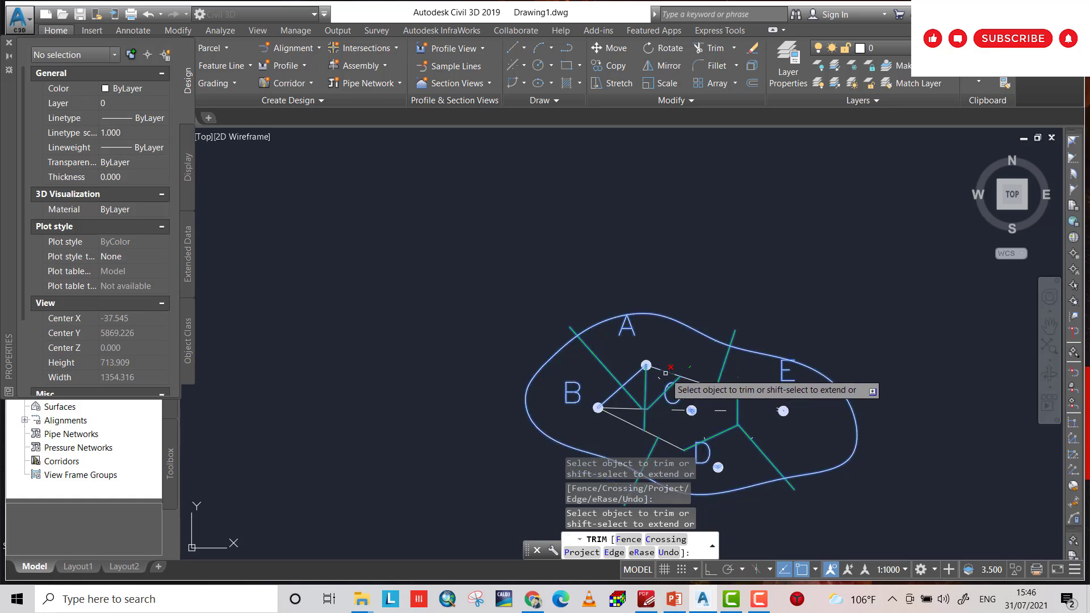
left_click(676, 375)
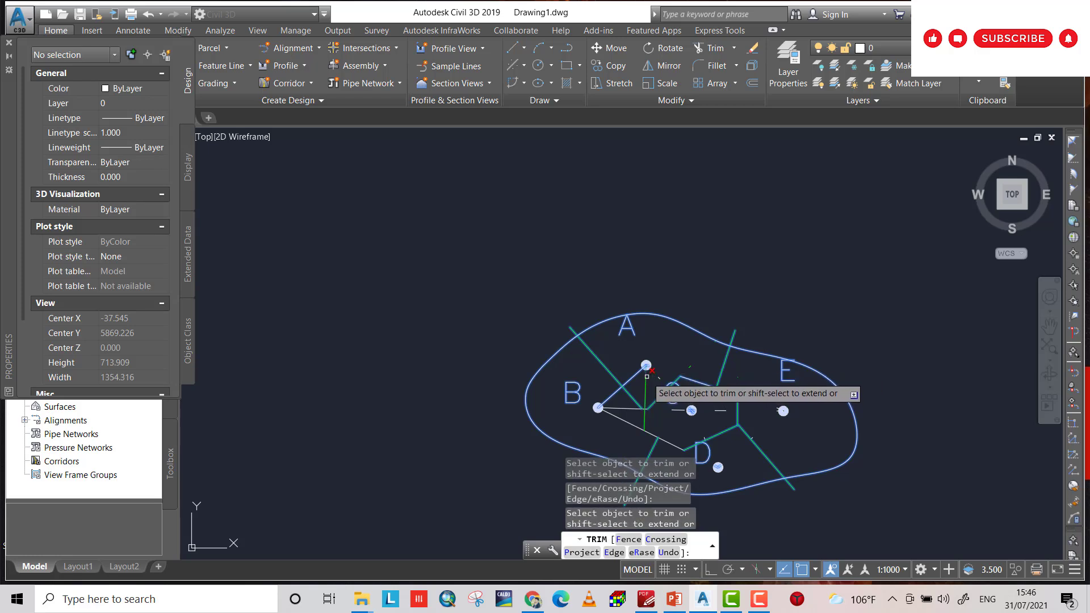
left_click(647, 377)
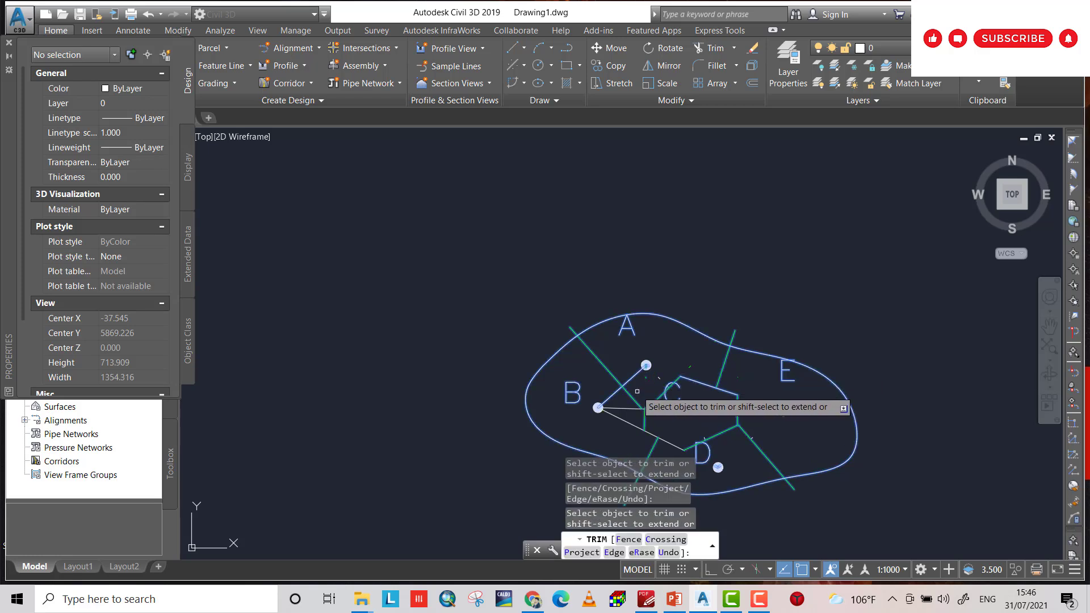
left_click(637, 392)
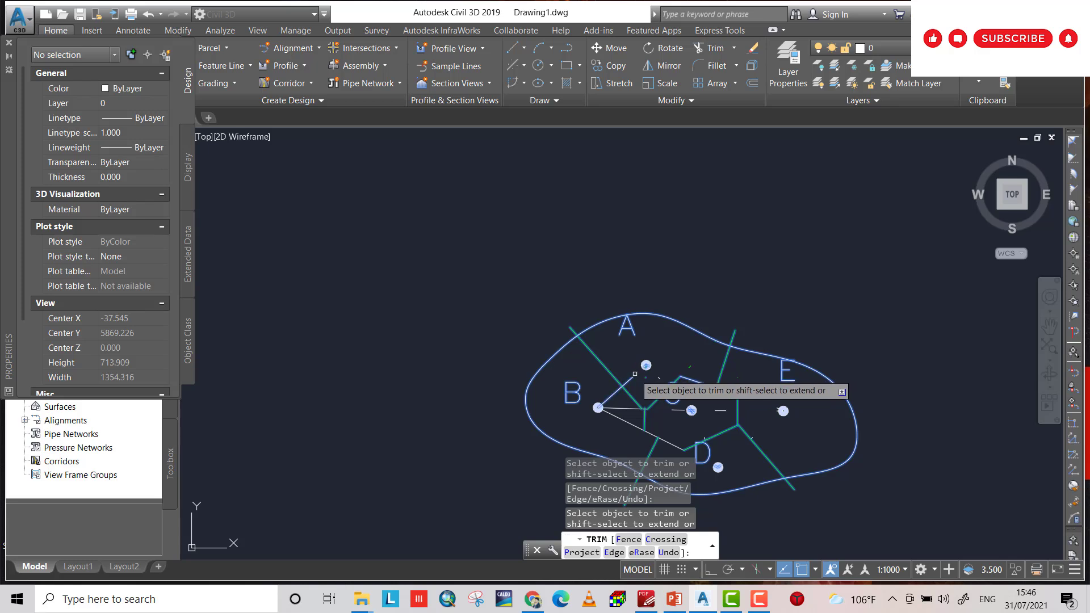
scroll(725, 315, "down", 2)
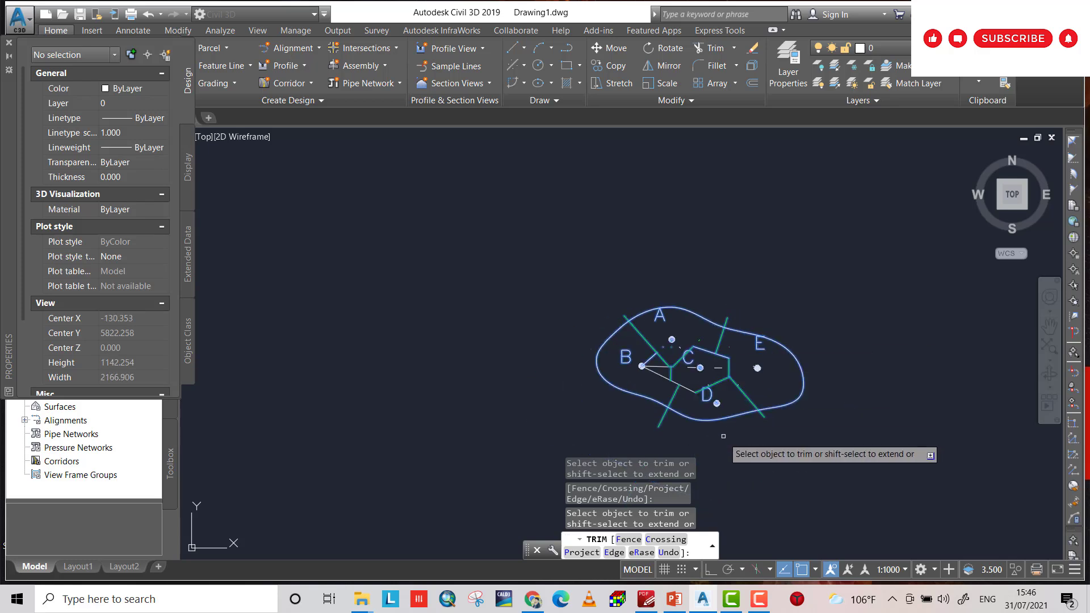
scroll(708, 290, "up", 3)
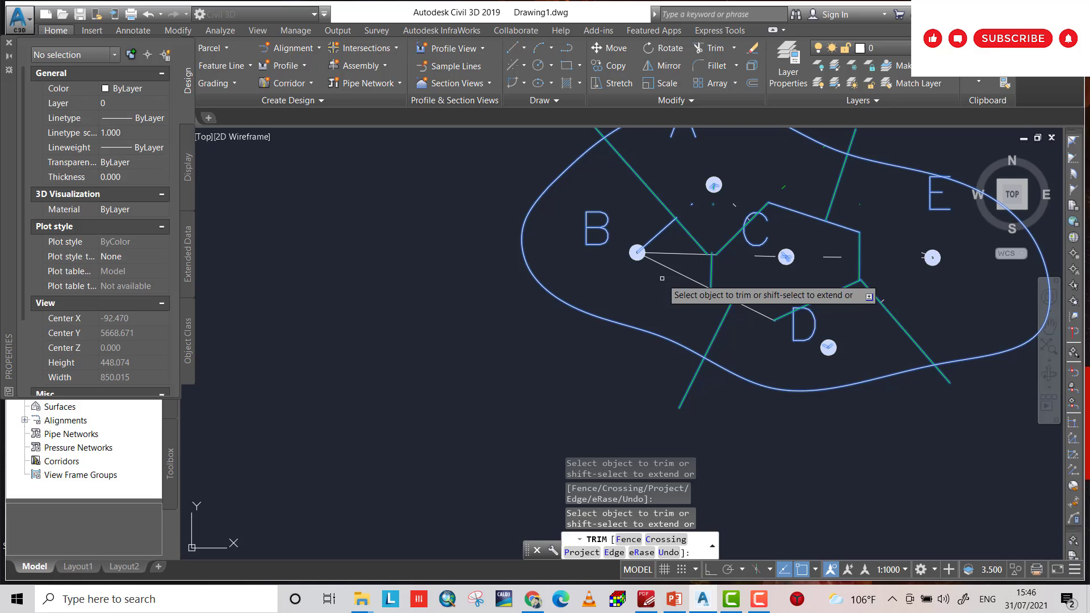
left_click(705, 285)
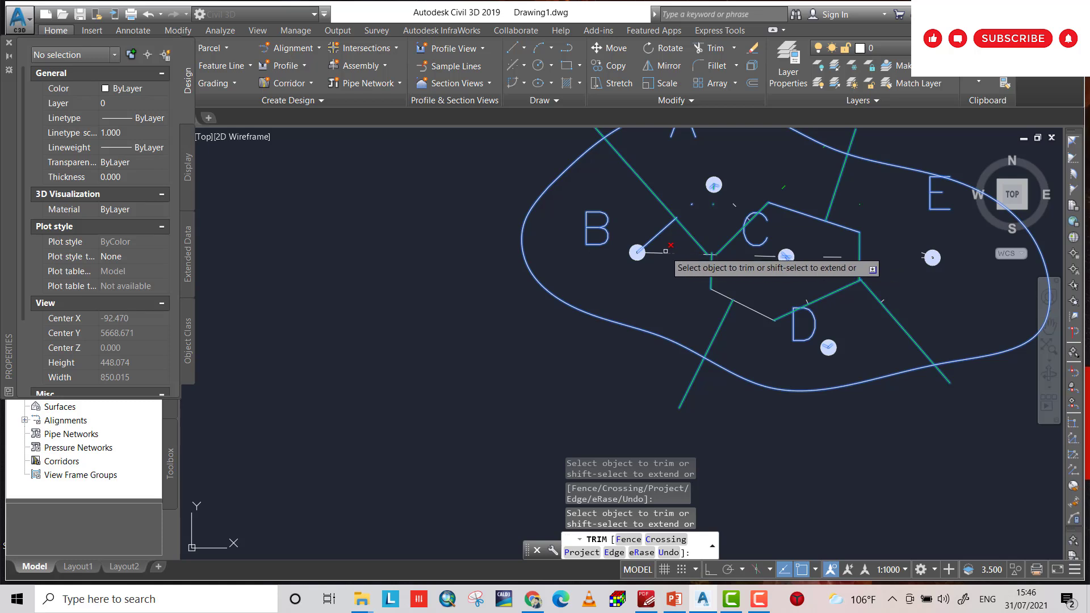
left_click(658, 250)
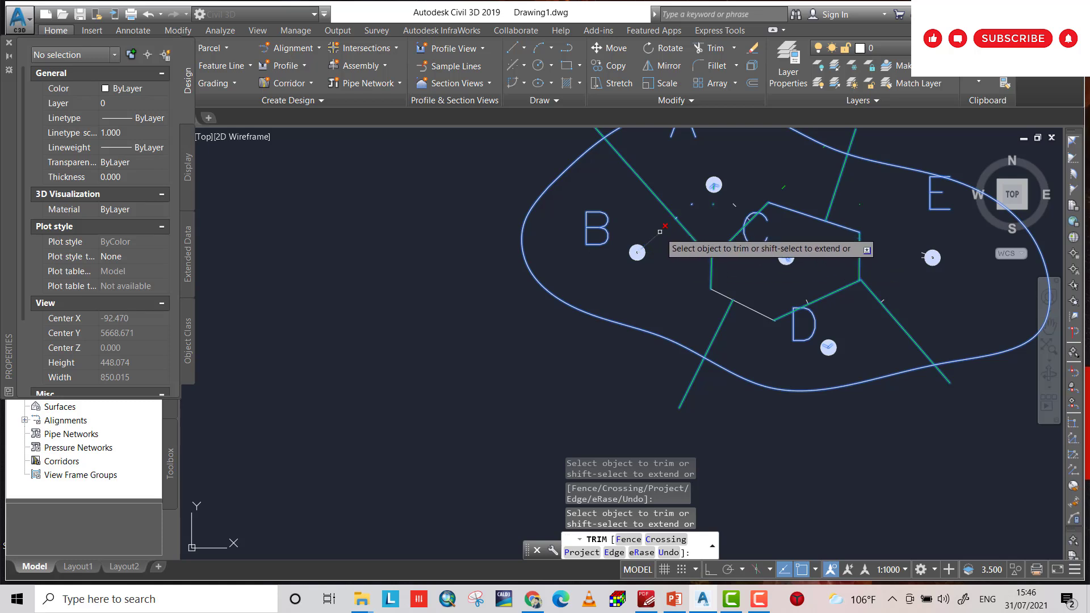
scroll(817, 324, "down", 2)
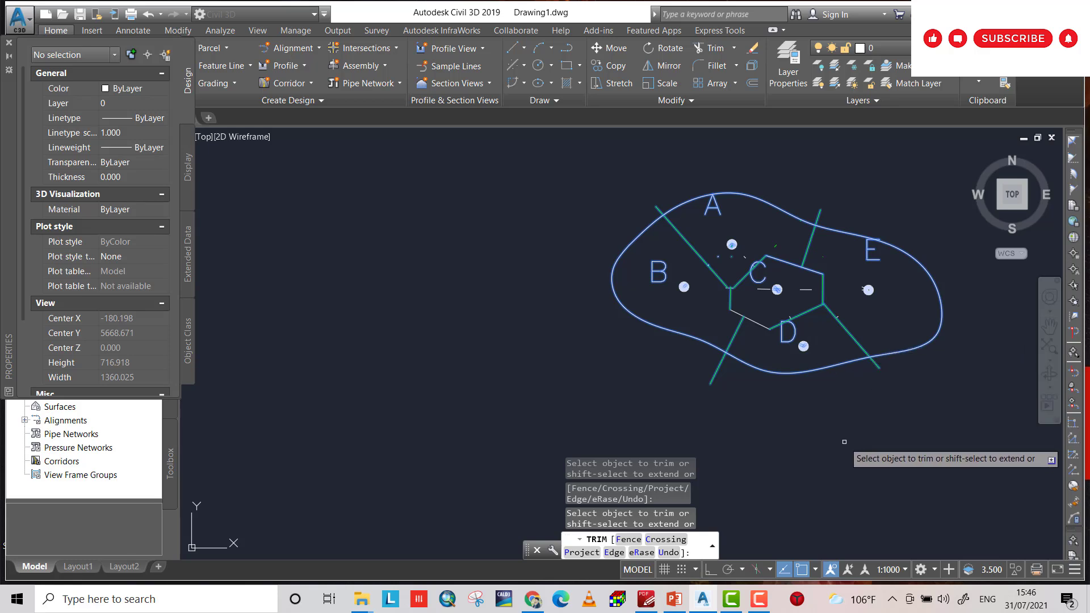
key("Escape")
scroll(893, 338, "up", 2)
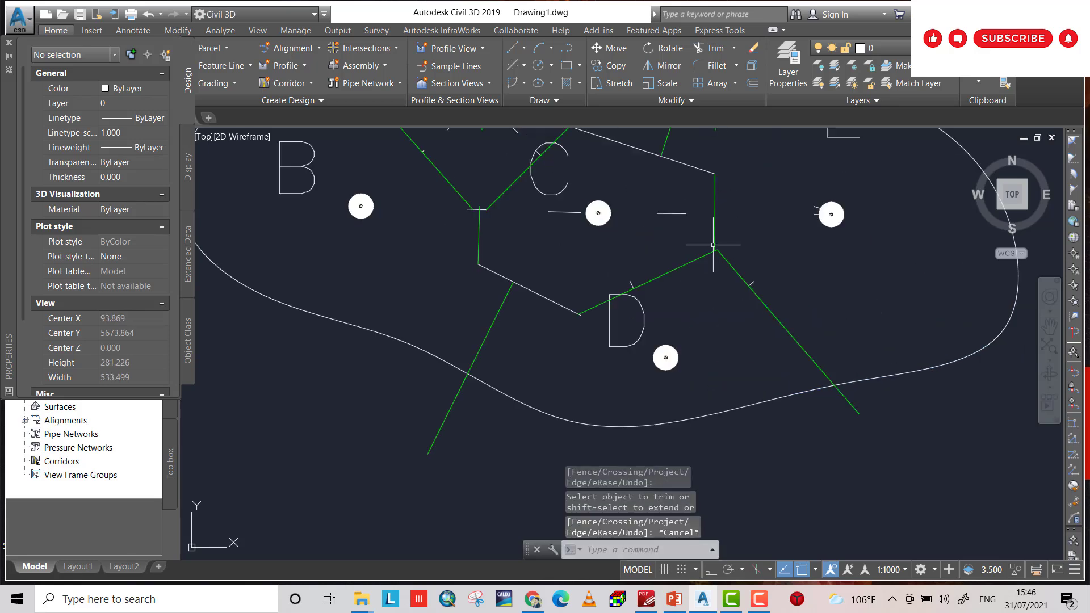
Erase four short leftover line stubs around polygon C.
left_click(681, 215)
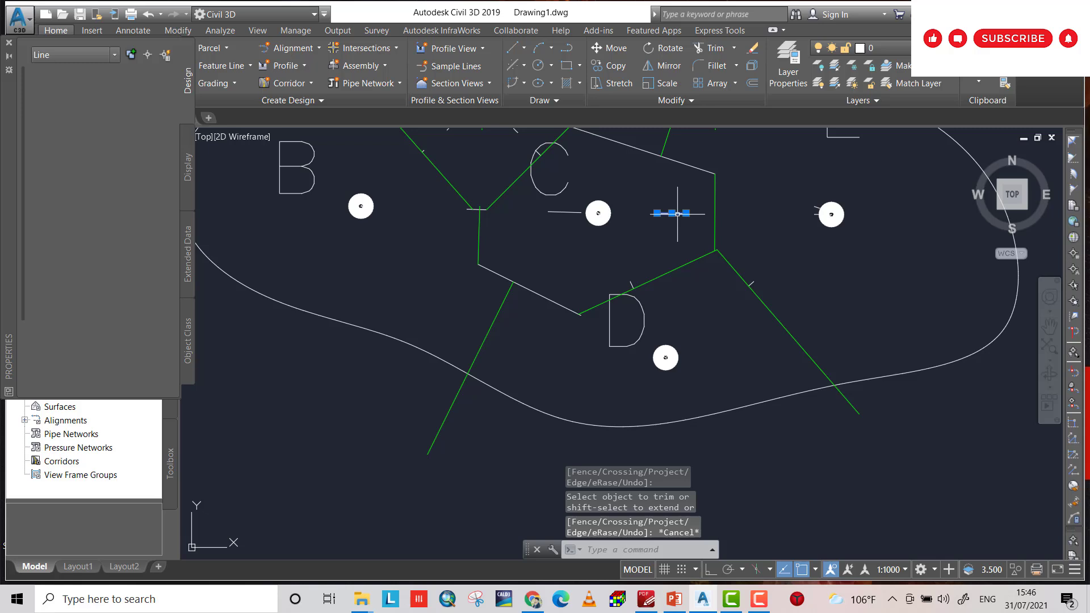
left_click(560, 212)
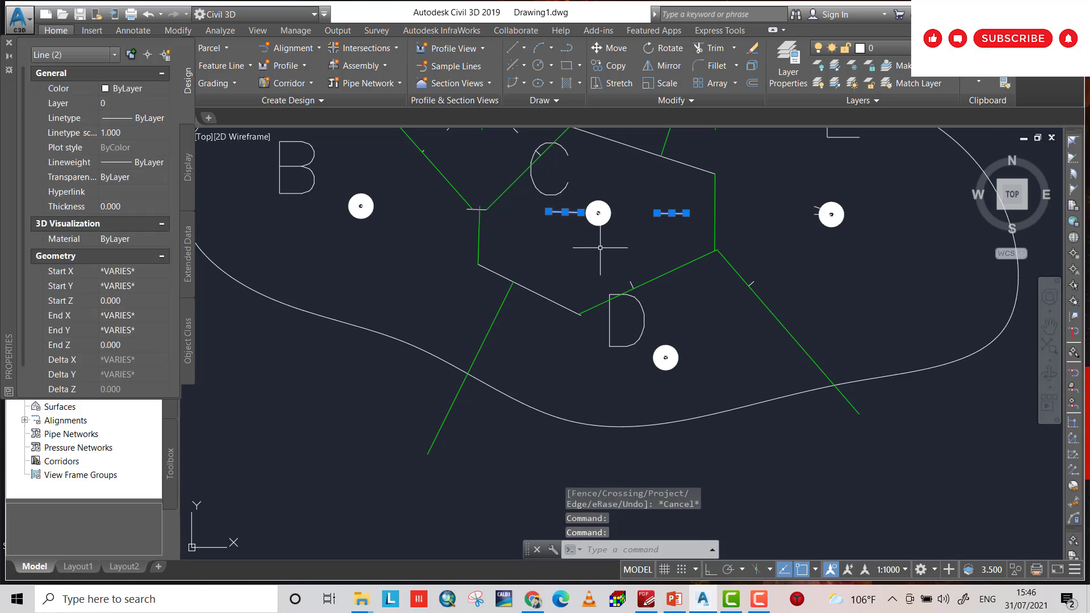
left_click(633, 281)
left_click(754, 283)
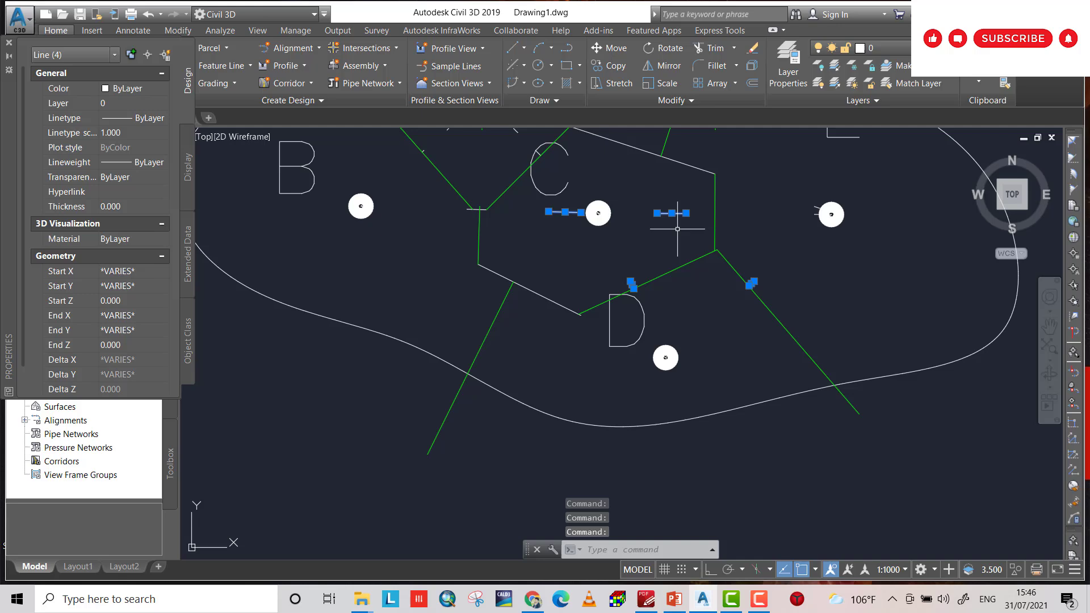
key("Delete")
scroll(656, 255, "up", 3)
scroll(654, 265, "down", 4)
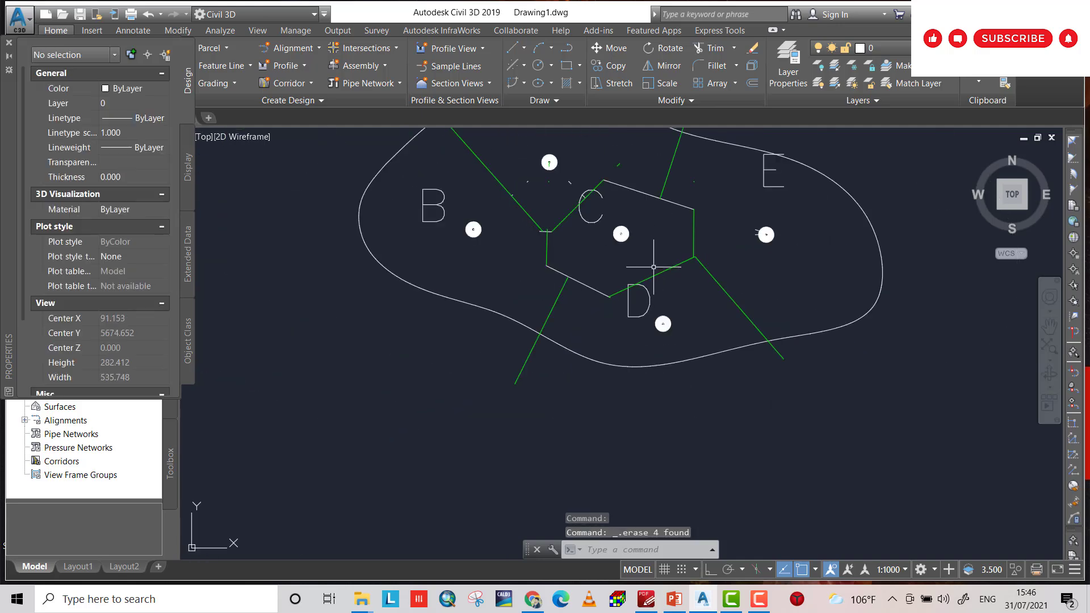
Erase four stray short lines near station A and recentre the whole layout.
left_click(572, 183)
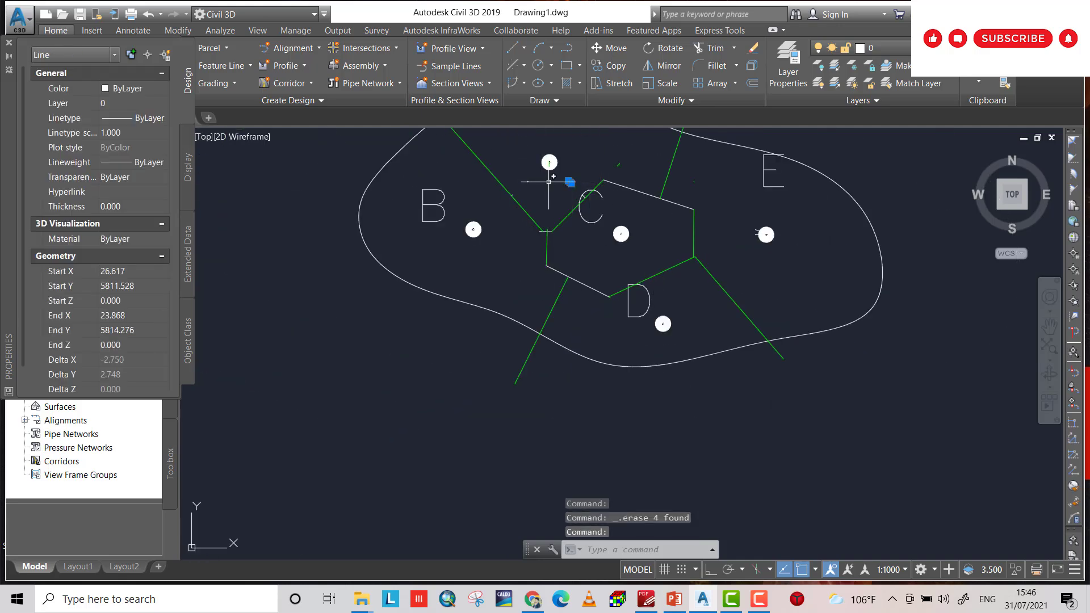
left_click(550, 180)
left_click(531, 179)
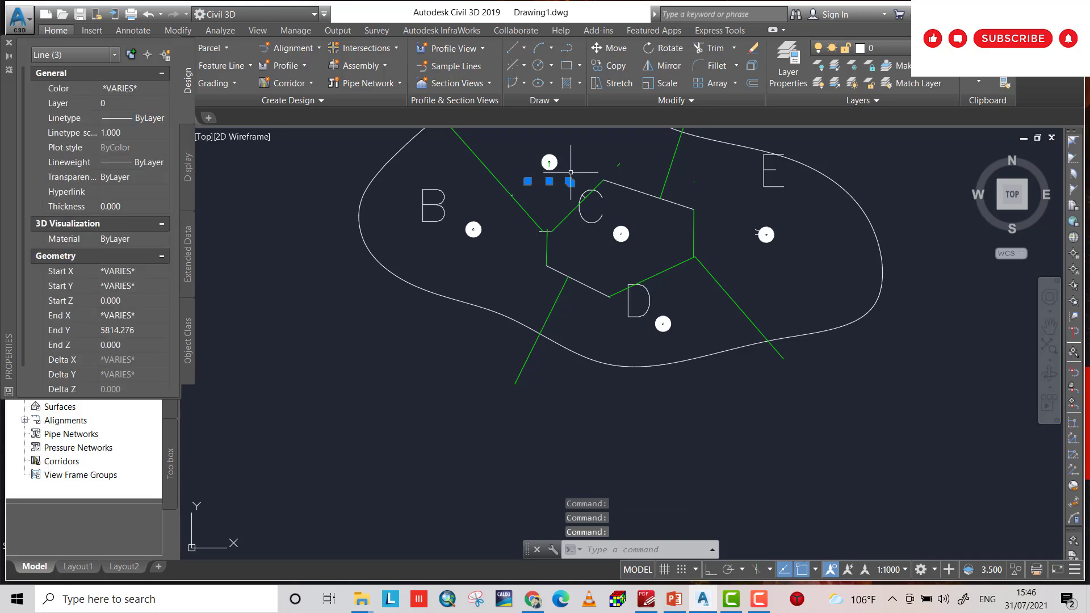
left_click(618, 162)
key("Delete")
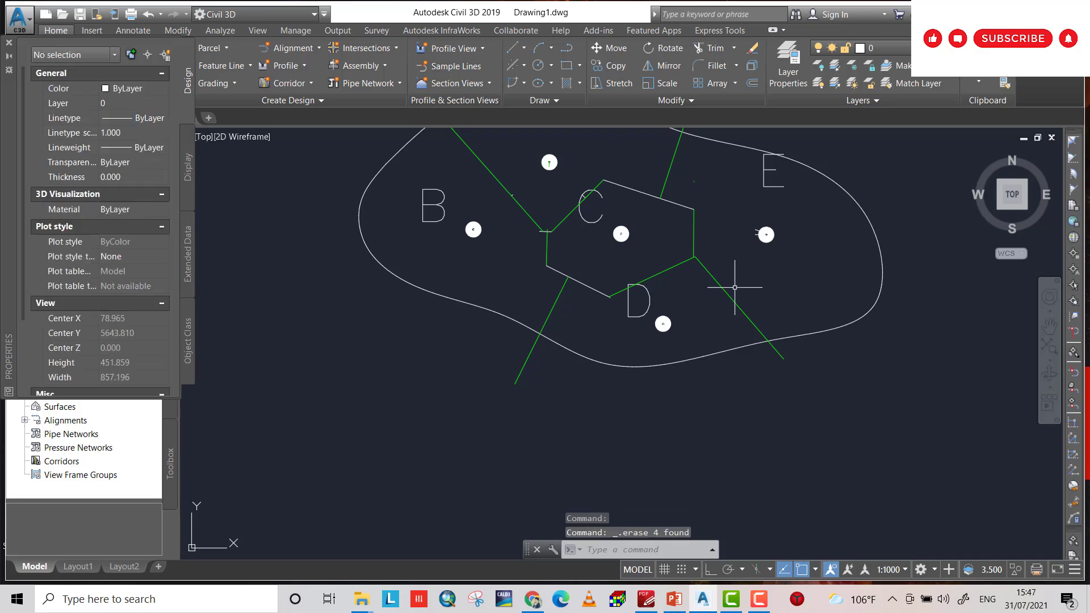
scroll(749, 368, "down", 2)
scroll(628, 294, "up", 3)
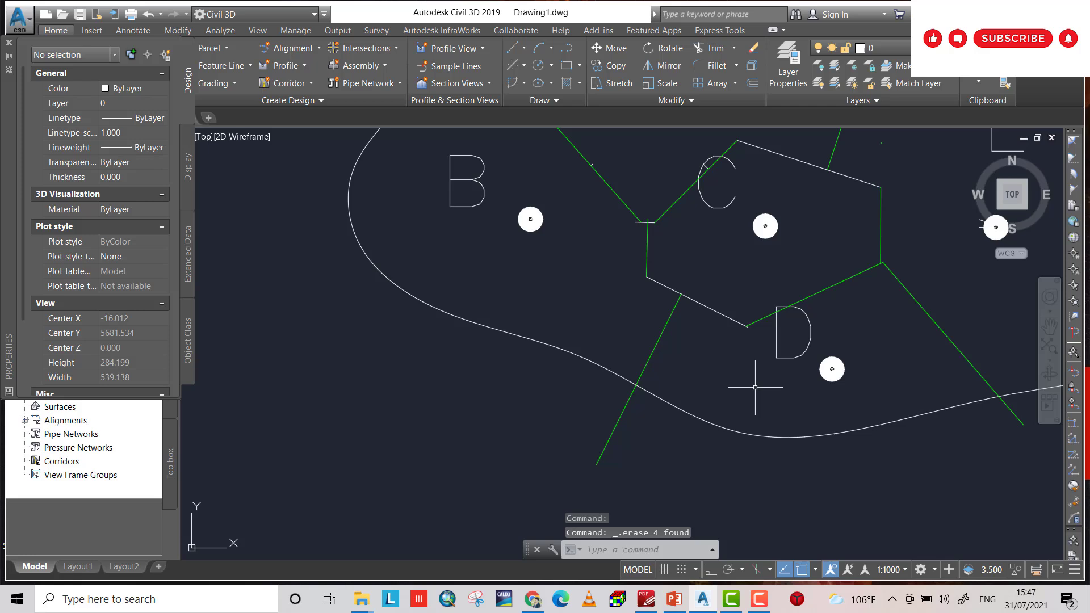
scroll(755, 388, "down", 1)
scroll(792, 375, "down", 1)
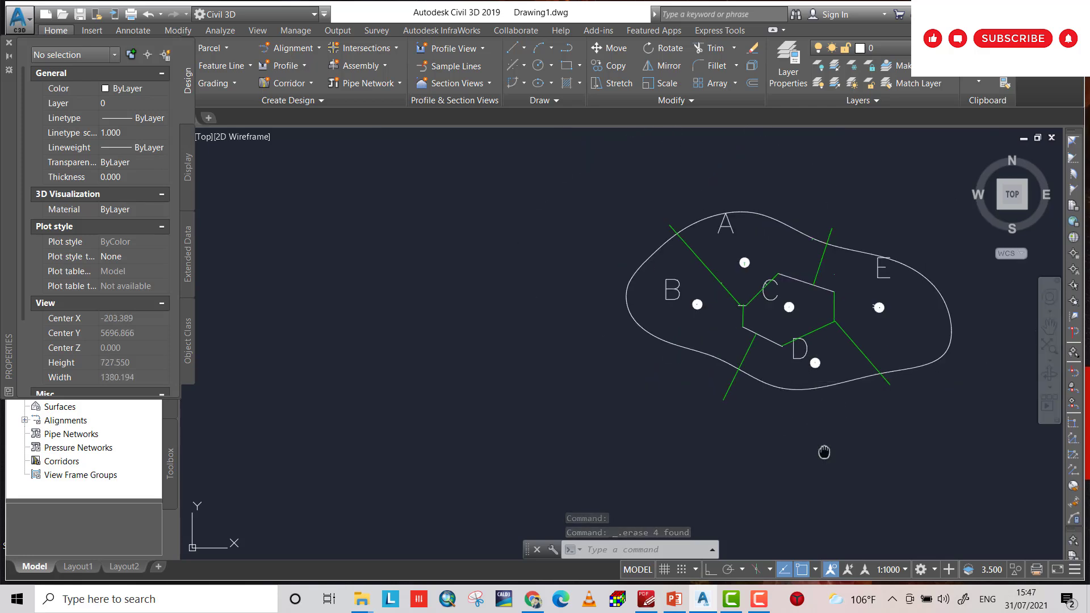
middle_click_drag(822, 454, 711, 458)
type("A")
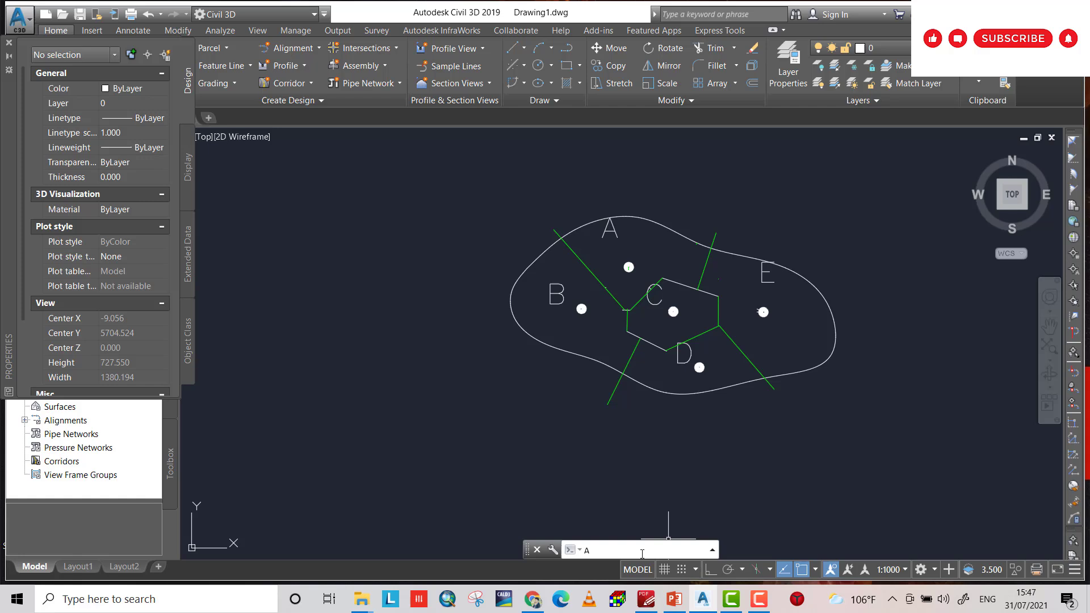
type("REA")
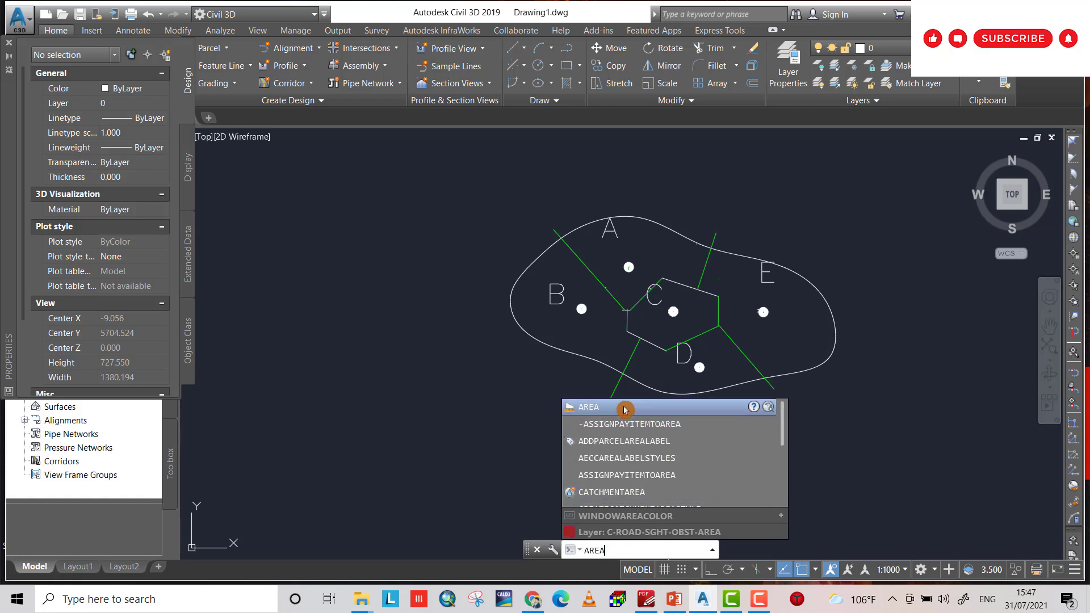
Measure polygon C through its six vertices: area 12740.817, perimeter 441.413.
left_click(627, 410)
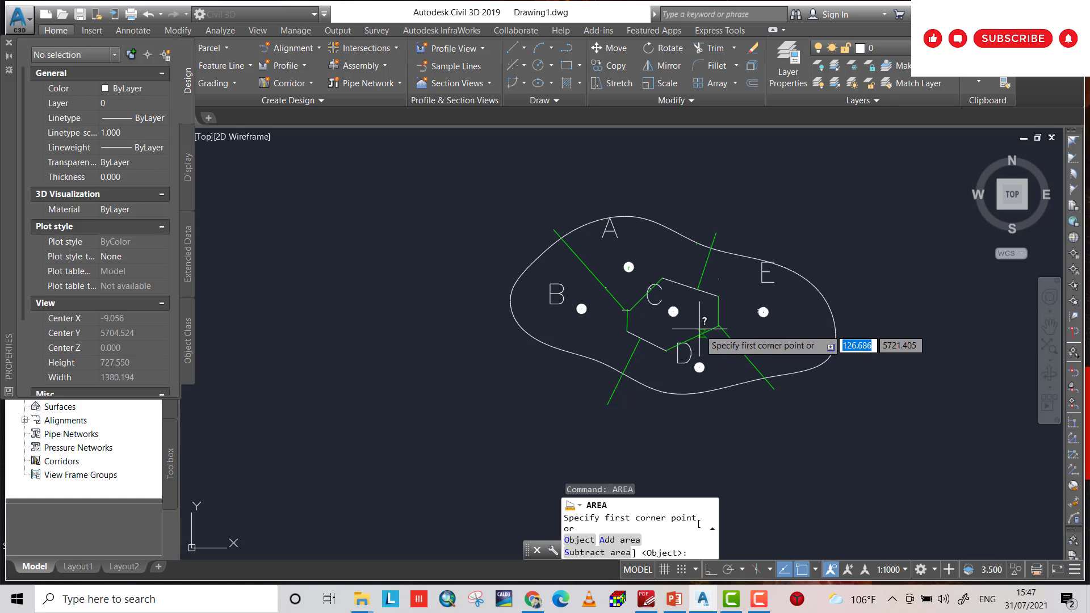
scroll(720, 324, "up", 3)
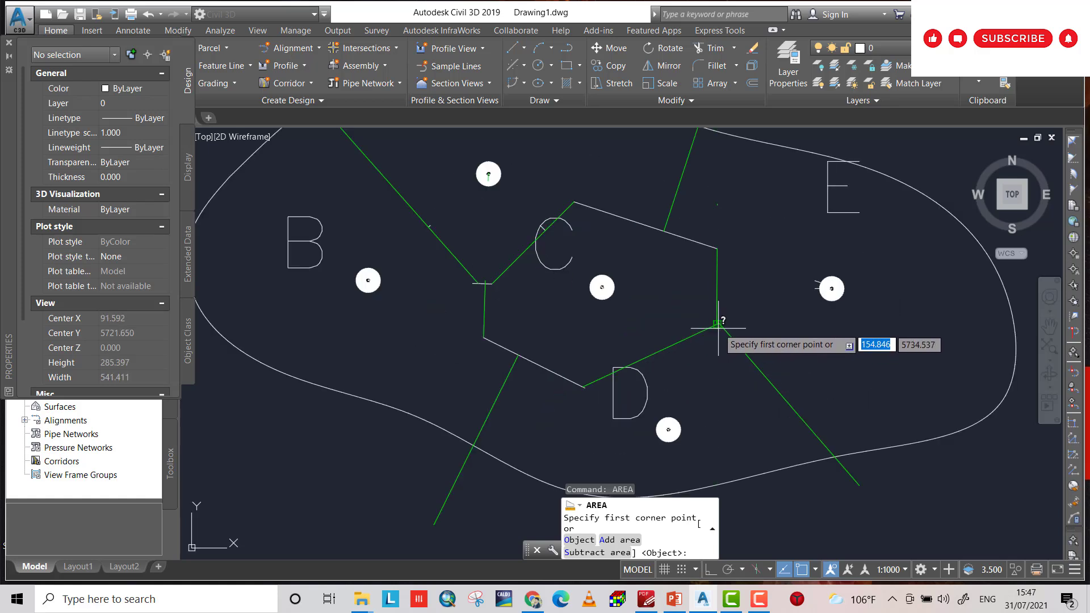
left_click(720, 325)
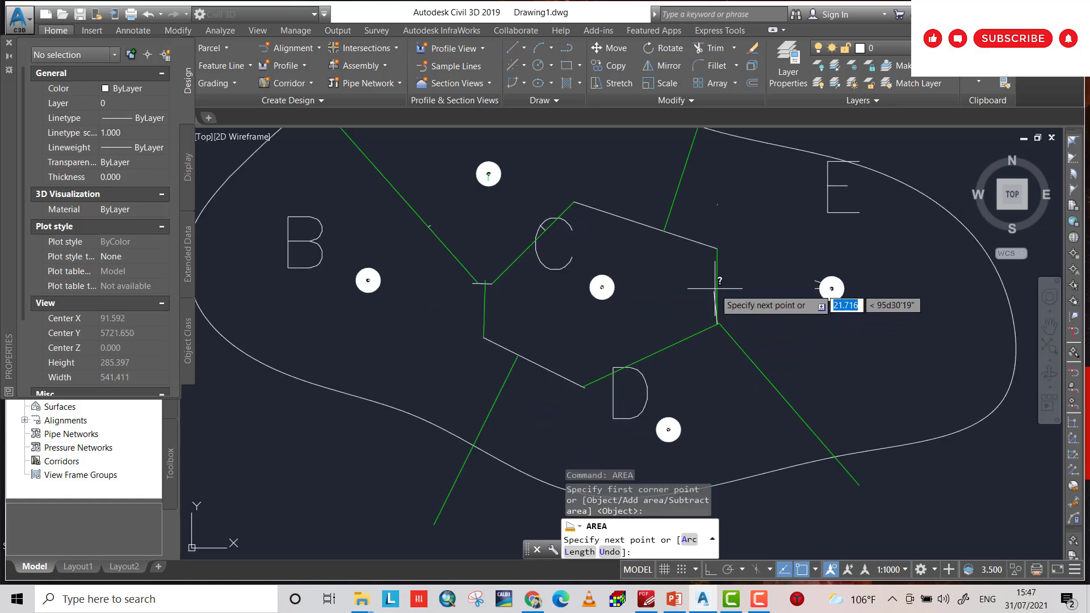
left_click(718, 251)
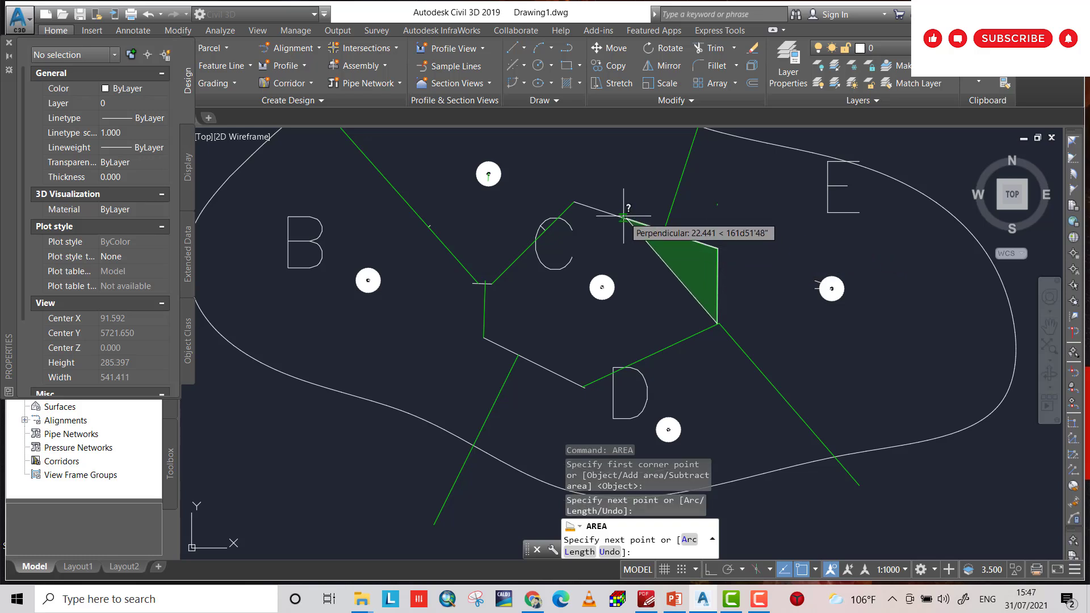
left_click(576, 204)
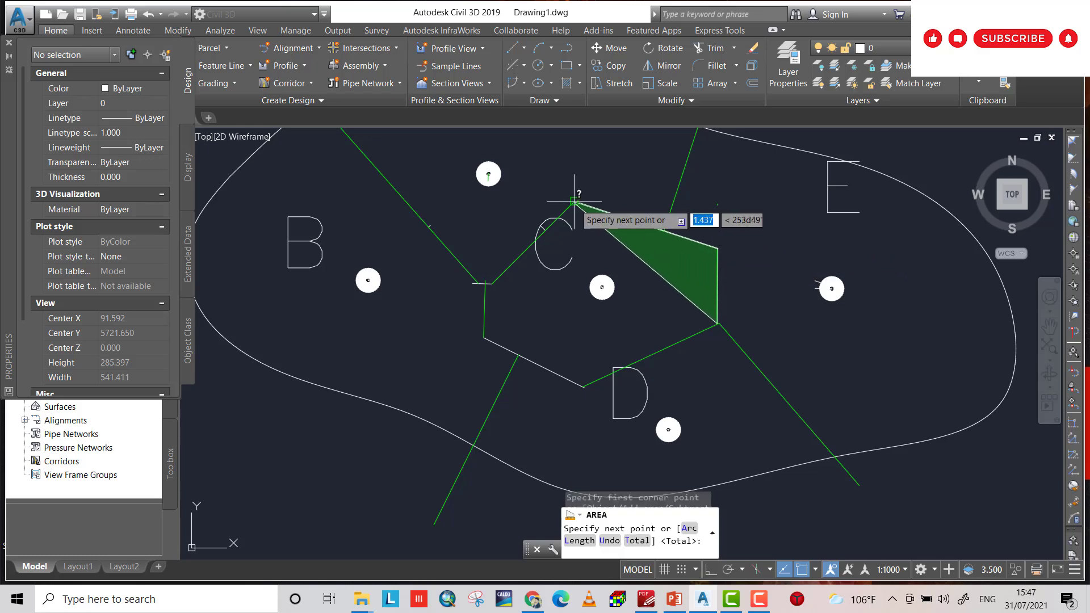
left_click(483, 282)
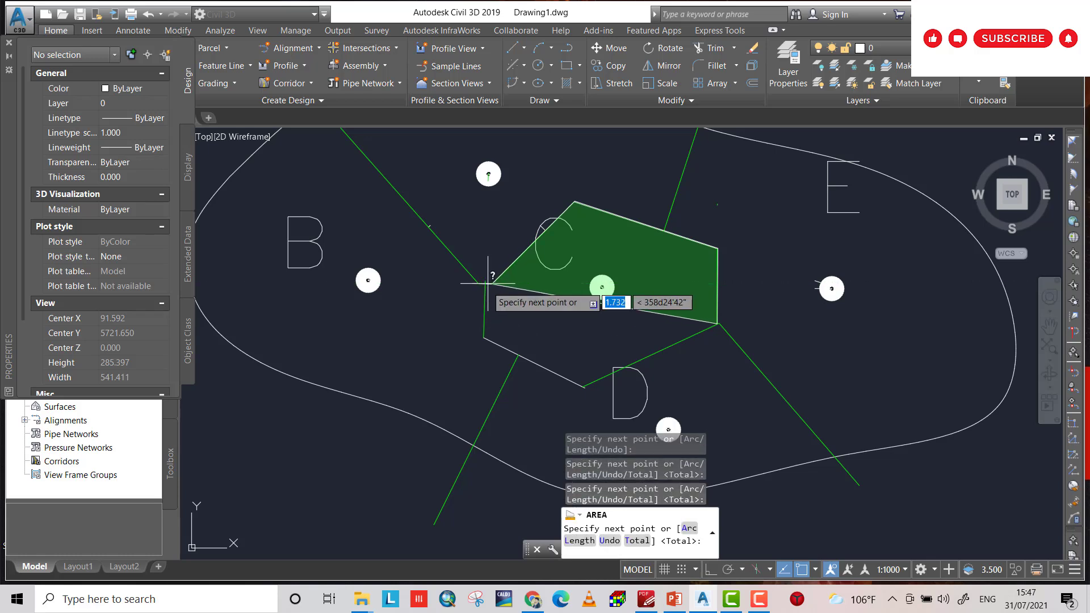
left_click(484, 337)
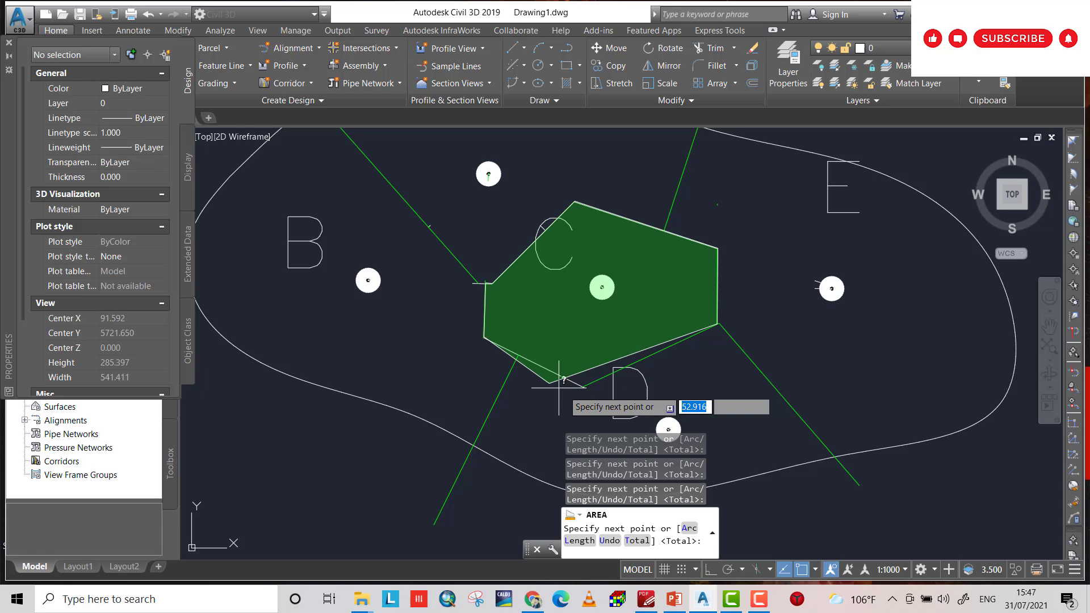
left_click(582, 388)
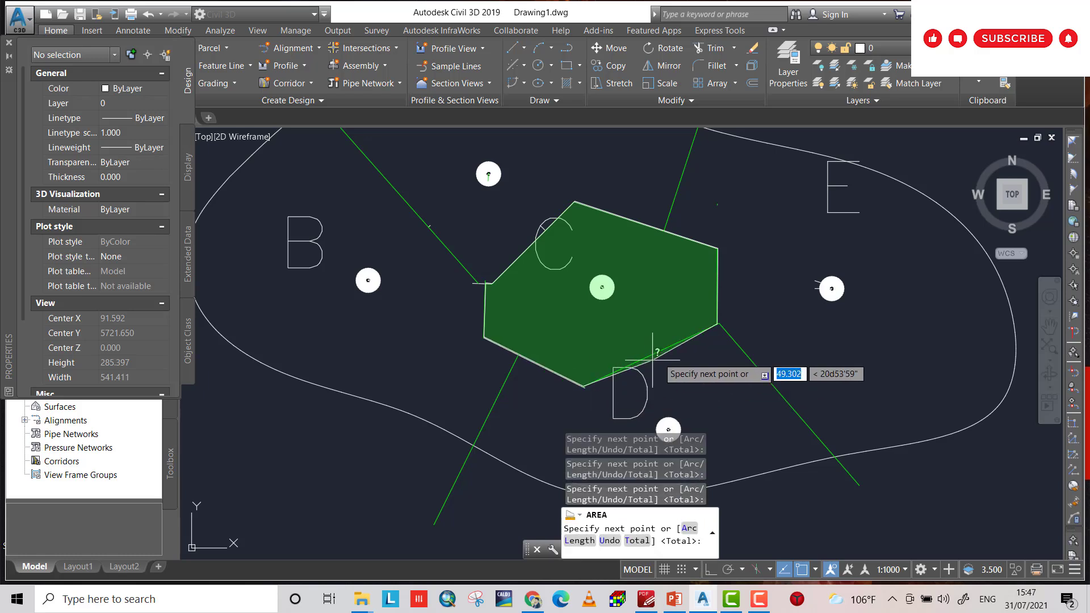
left_click(720, 324)
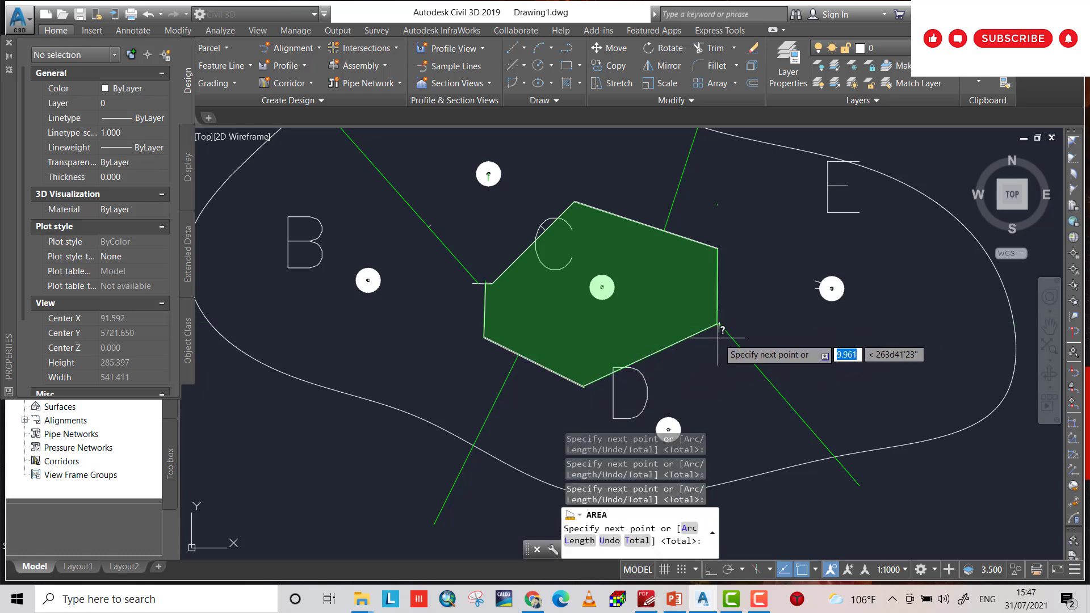
key("Return")
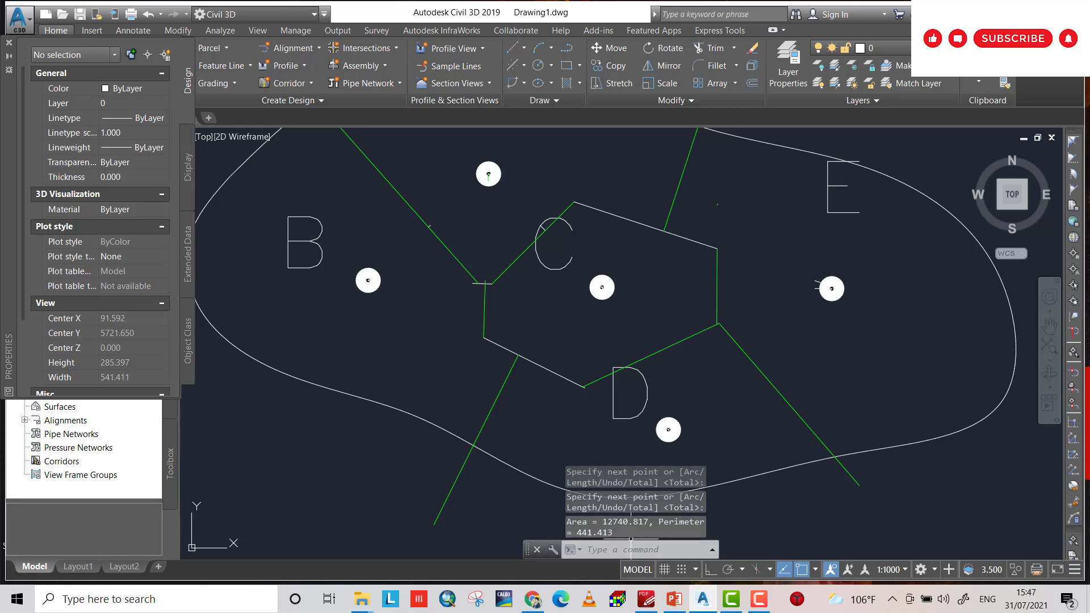
scroll(721, 381, "down", 3)
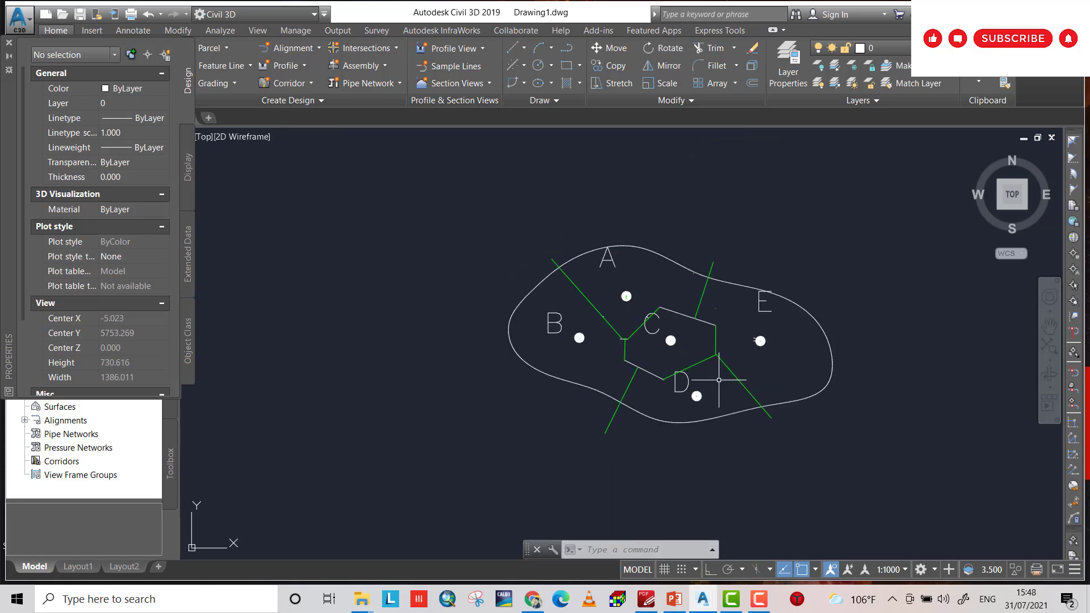